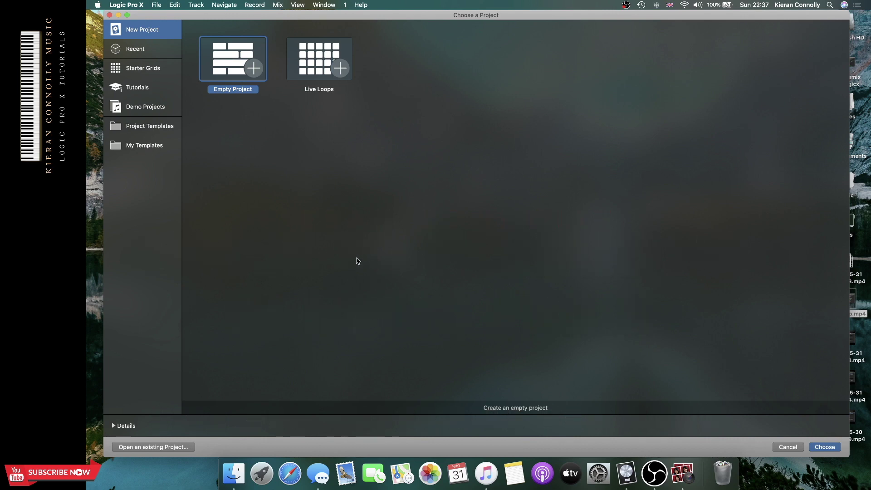
Step: Start a new project from the Empty Project template
double_click(230, 64)
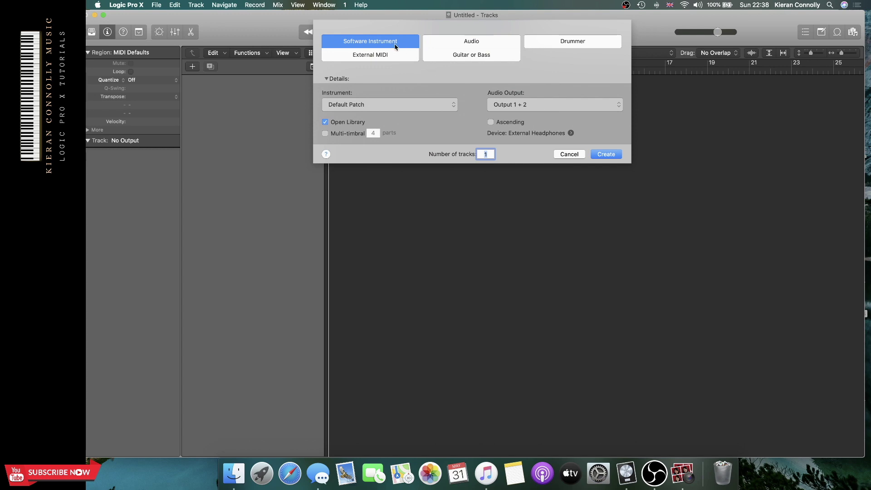
Step: Create a Software Instrument track with the Classic Electric Piano and make the window full screen
left_click(599, 156)
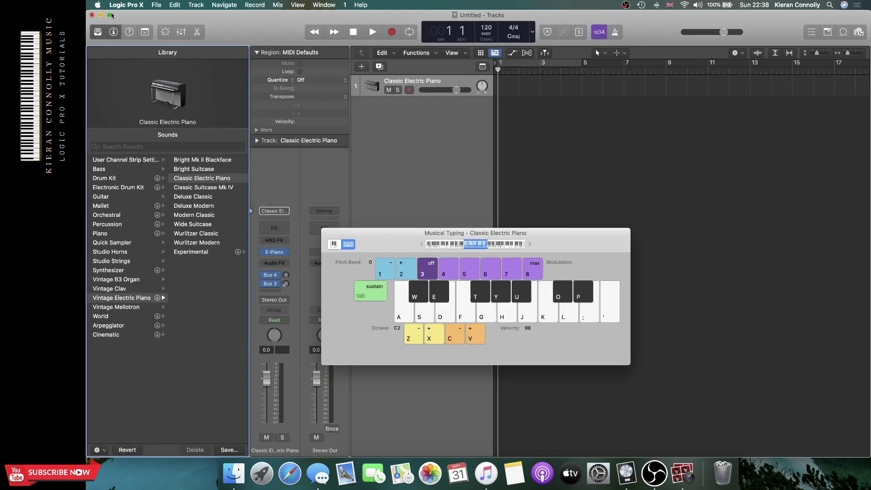
left_click(111, 16)
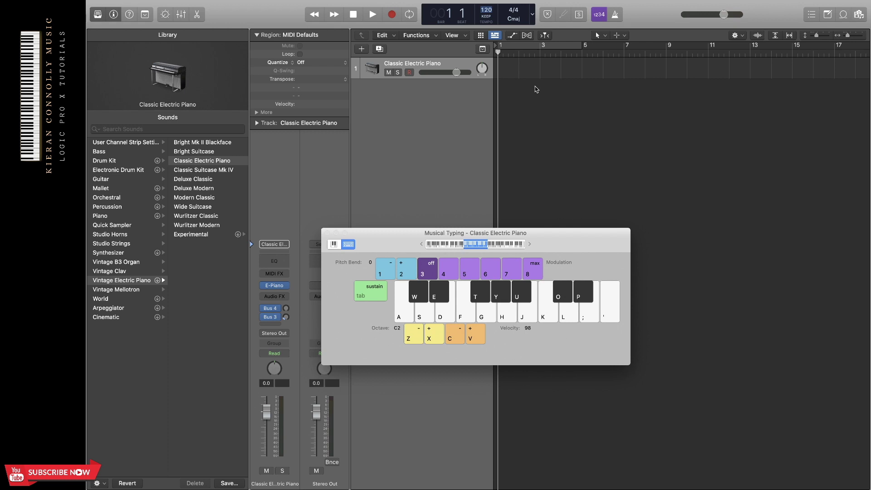
type("100")
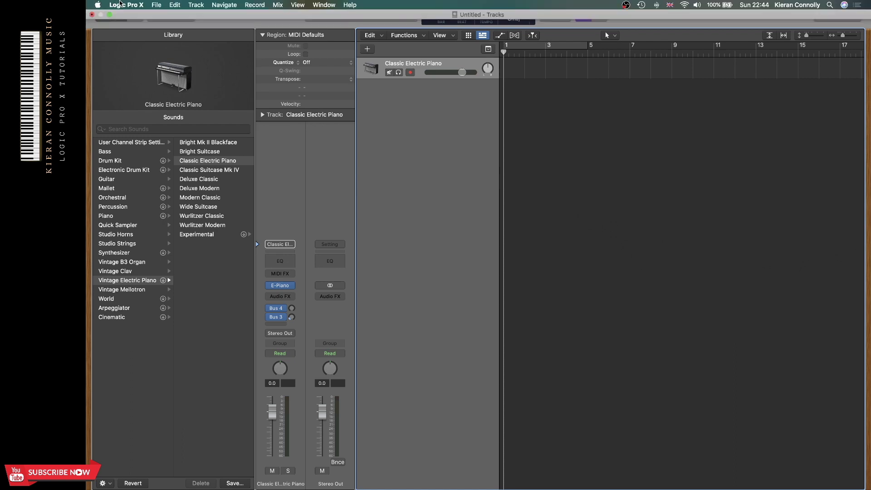
Step: Enable Show Advanced Tools in Preferences and return the project window to full screen
left_click(120, 4)
mouse_move(181, 29)
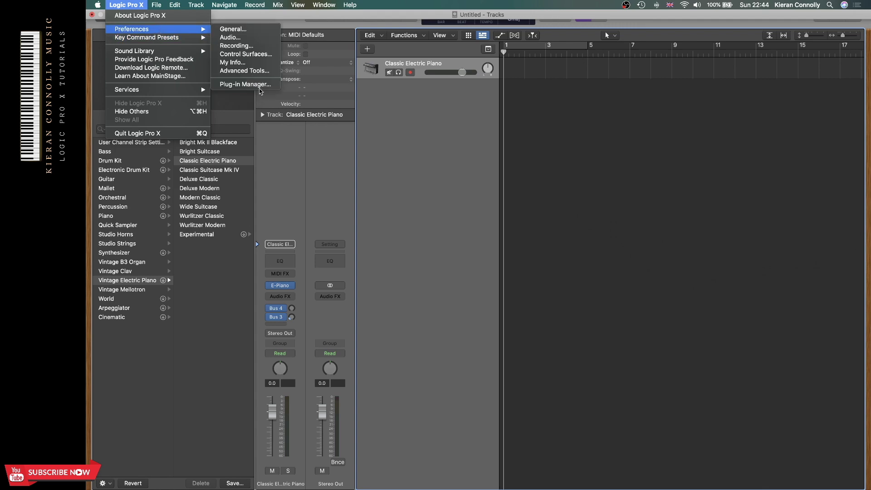
left_click(247, 71)
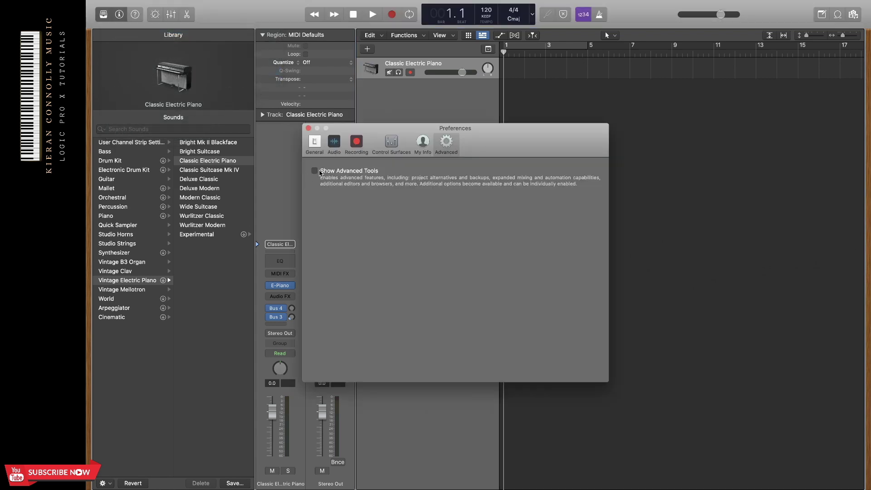
left_click(314, 171)
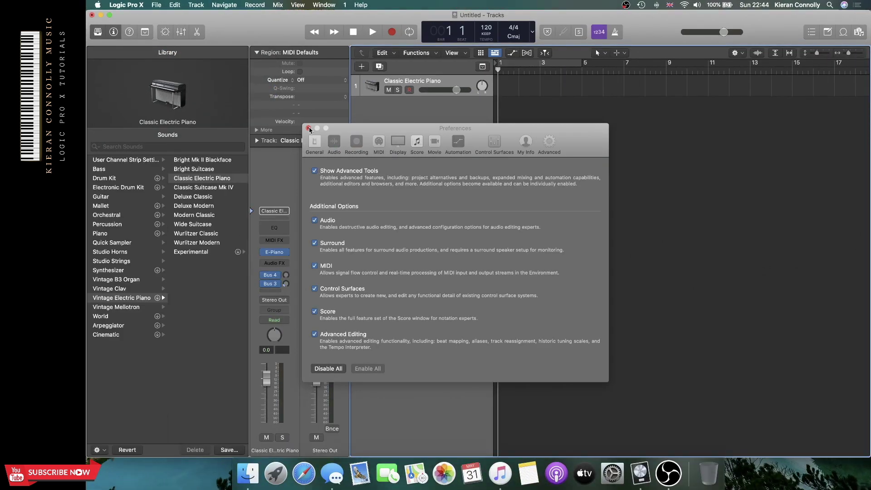
left_click(308, 128)
left_click(110, 16)
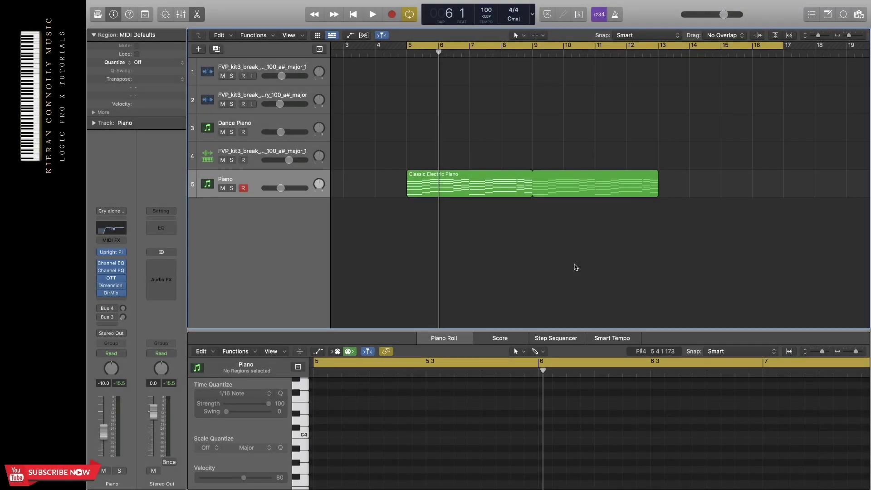
Step: Select the Classic Electric Piano region, enlarge the Piano Roll, and bring up the Piano's Channel EQ
left_click(448, 194)
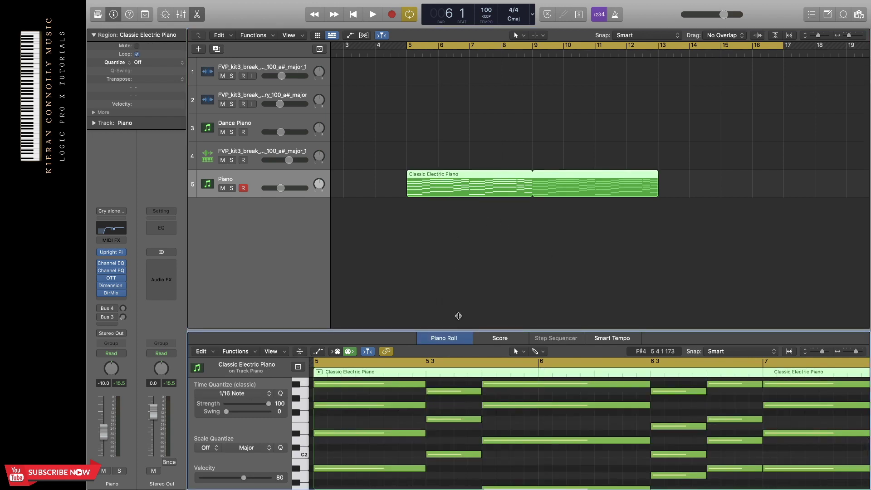
left_click_drag(460, 330, 459, 195)
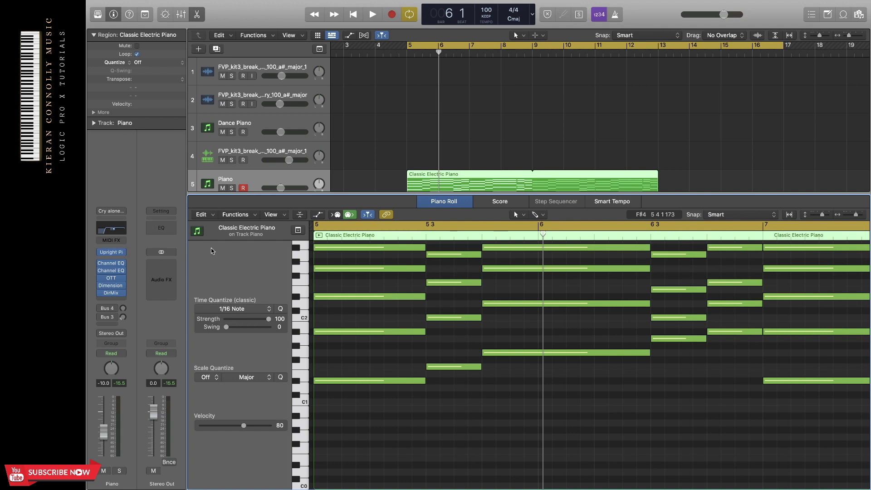
scroll(411, 299, "up", 4)
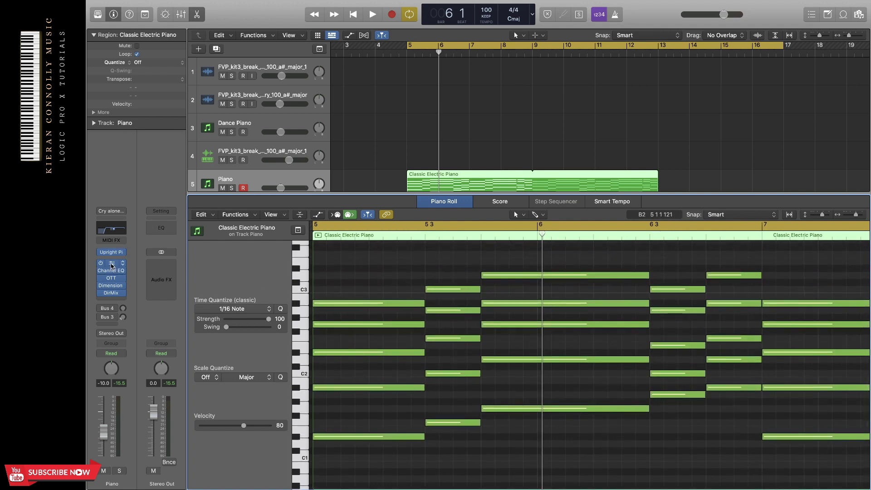
left_click(112, 267)
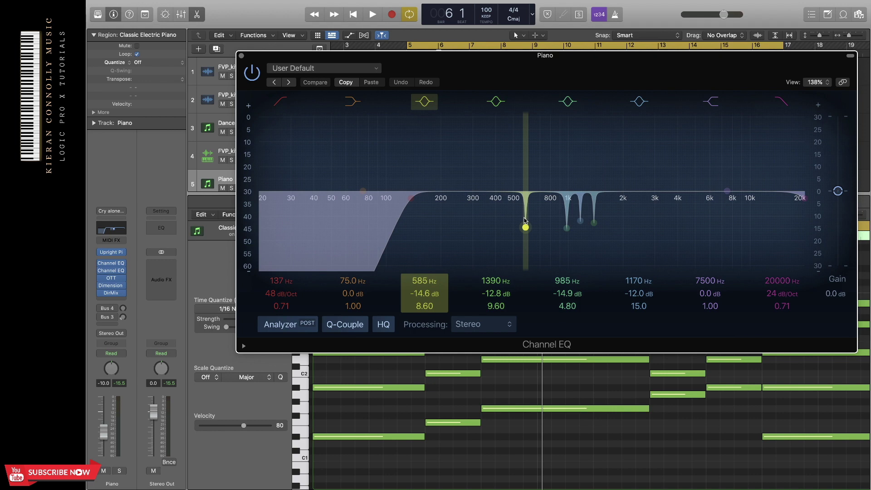
Step: Sweep a boosted EQ band during playback, then turn it into a narrow cut at 890 Hz, -12.3 dB
left_click_drag(566, 228, 565, 133)
key("space")
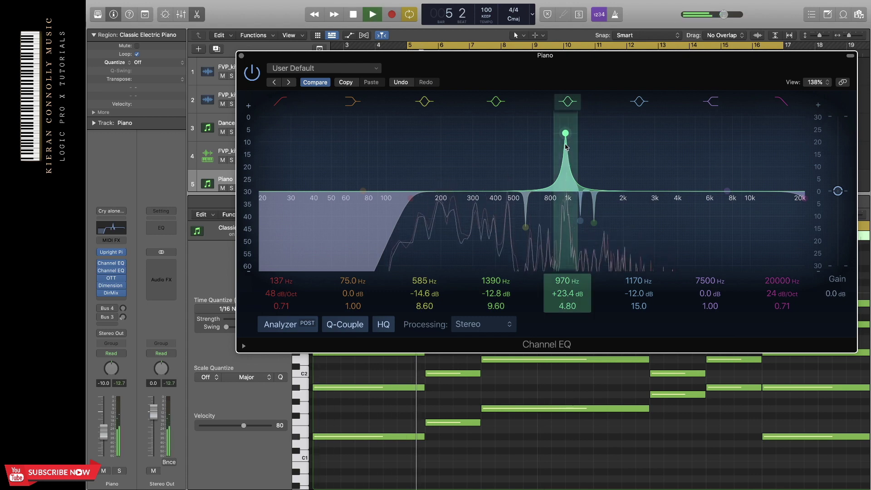
left_click_drag(565, 133, 561, 213)
key("space")
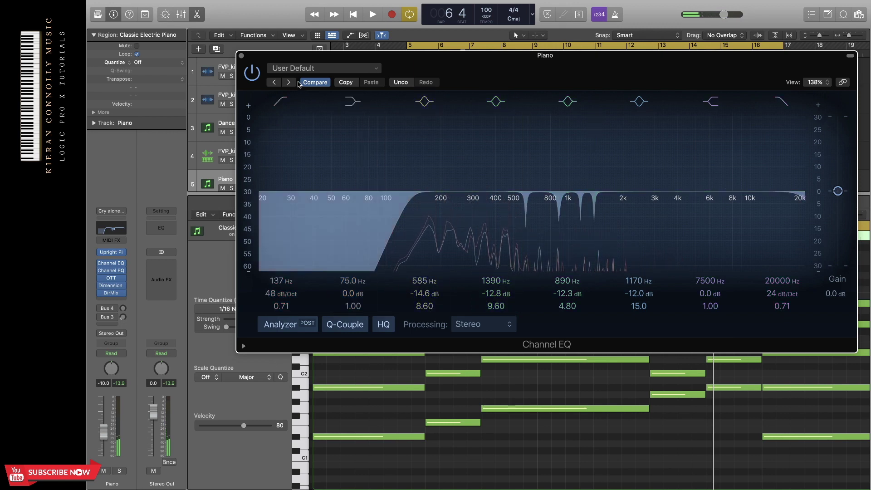
Step: Close Channel EQ and check the piano's OTT, Dimension Expander and Direction Mixer plug-ins
left_click(241, 56)
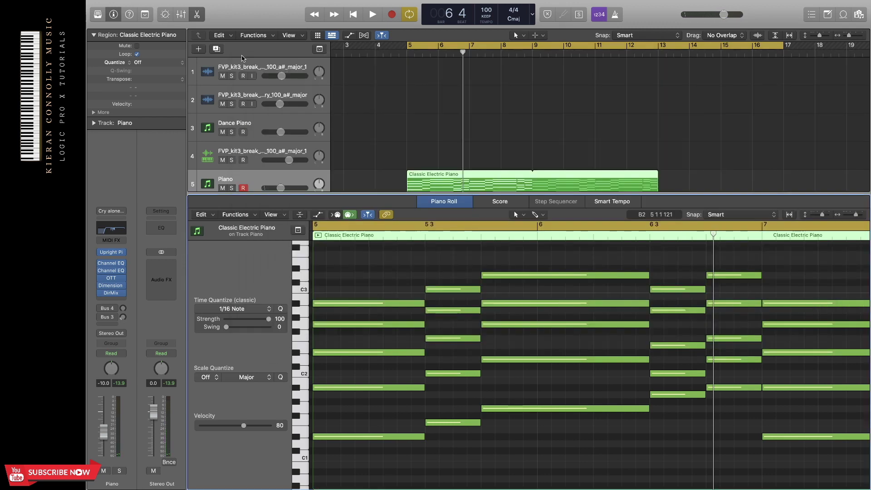
left_click(111, 278)
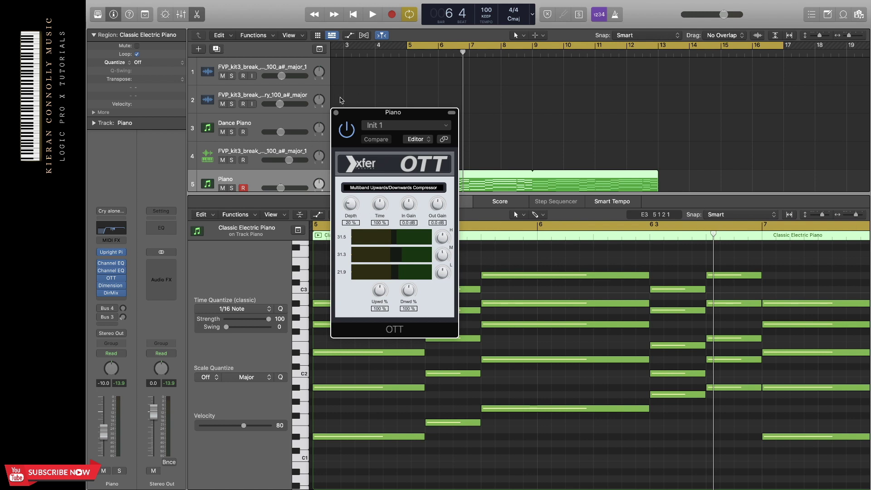
left_click(336, 113)
left_click(111, 286)
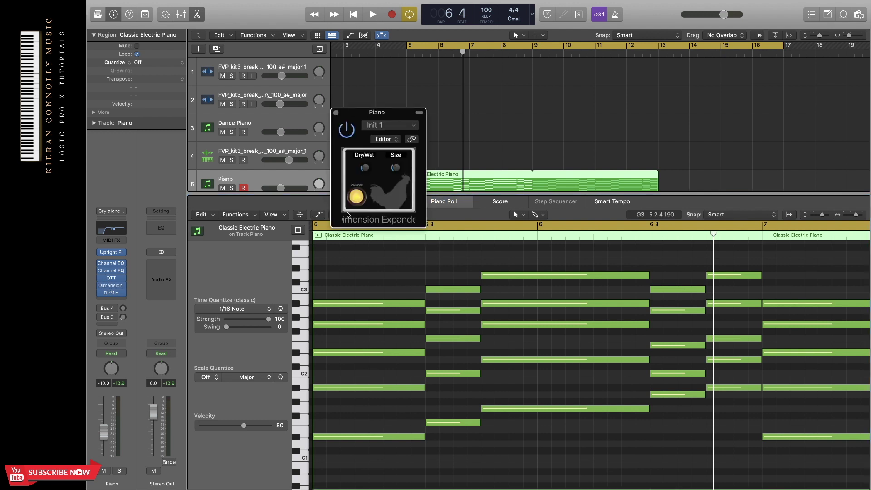
left_click(336, 113)
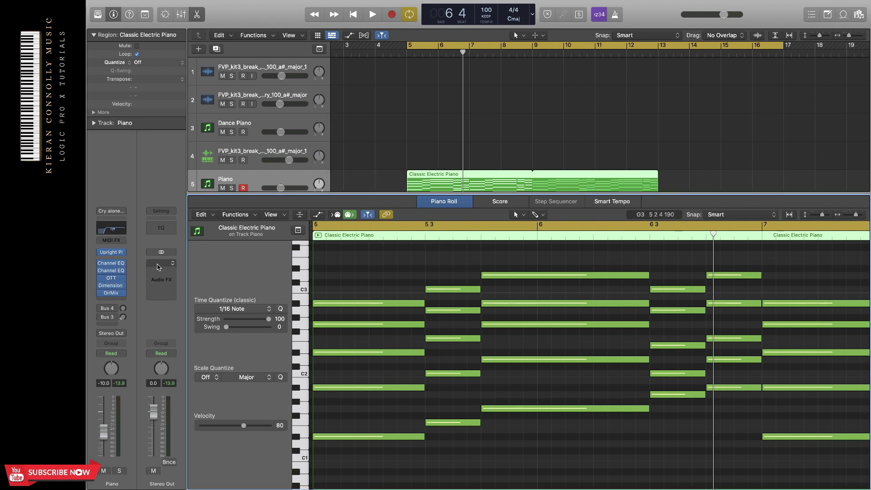
left_click(111, 292)
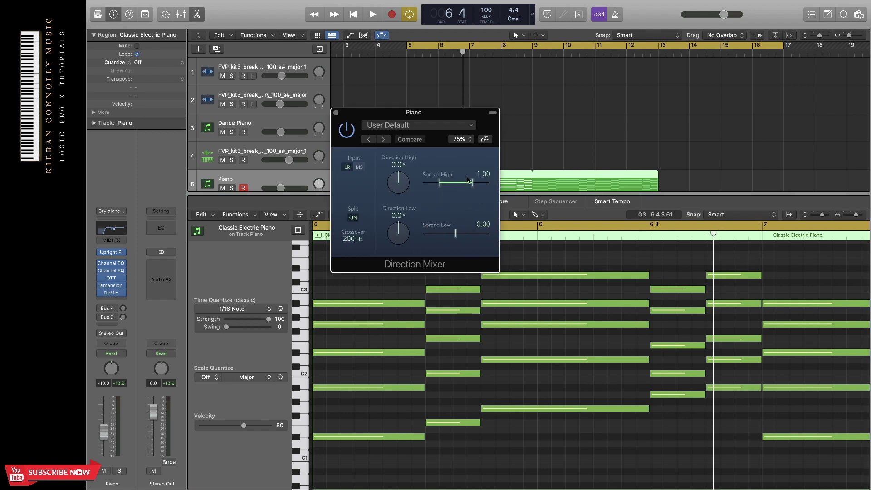
left_click(336, 113)
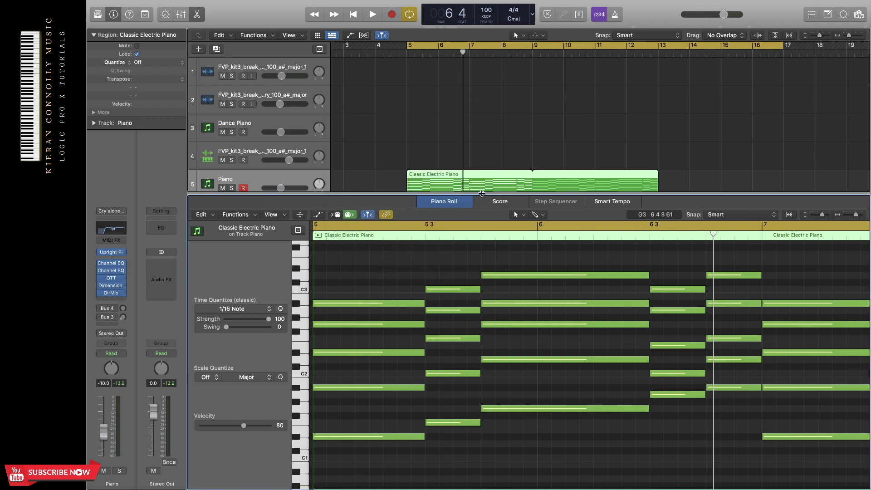
Step: Collapse the Piano Roll so only the five-track arrangement shows, with the region deselected
left_click_drag(481, 193, 482, 488)
left_click(526, 133)
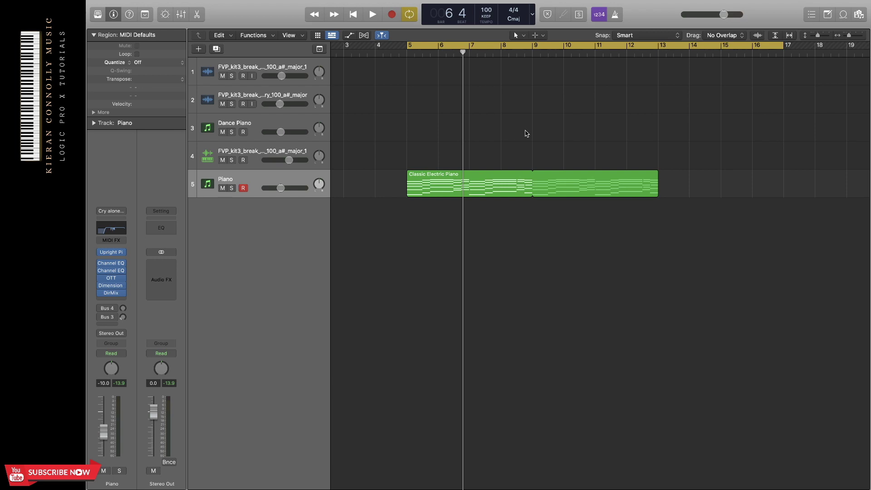
mouse_move(561, 3)
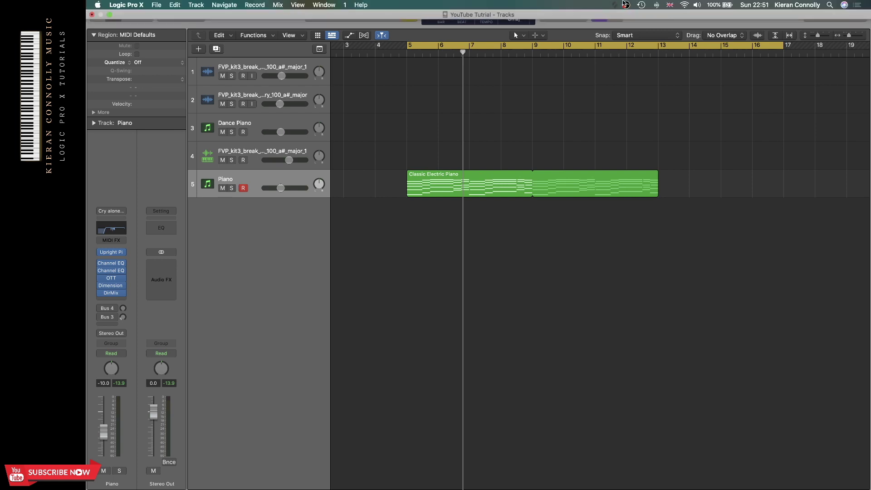
left_click(614, 5)
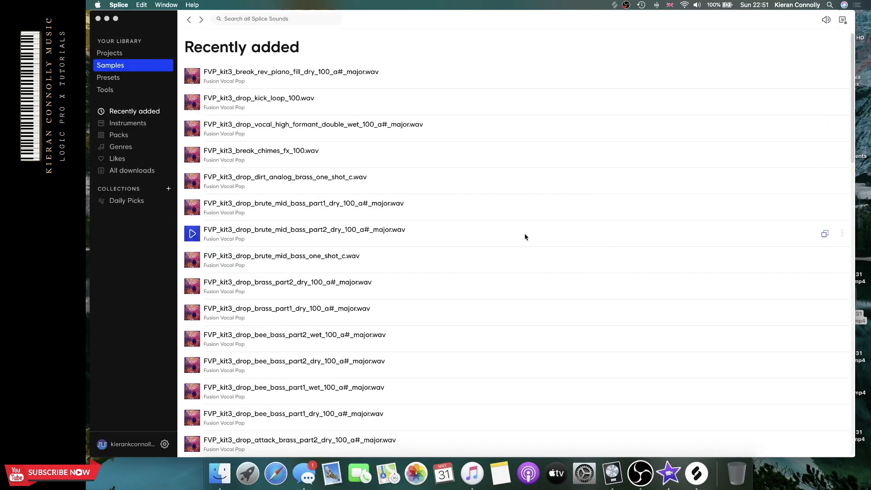
scroll(524, 236, "down", 15)
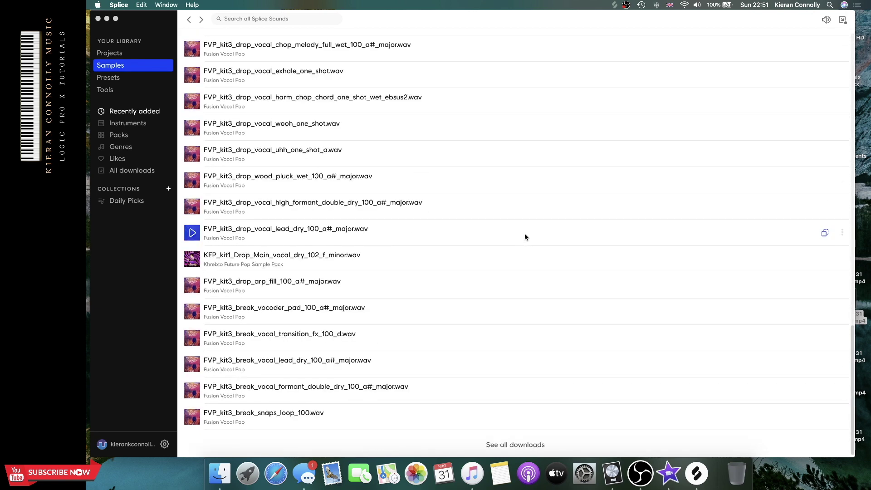
scroll(524, 236, "up", 15)
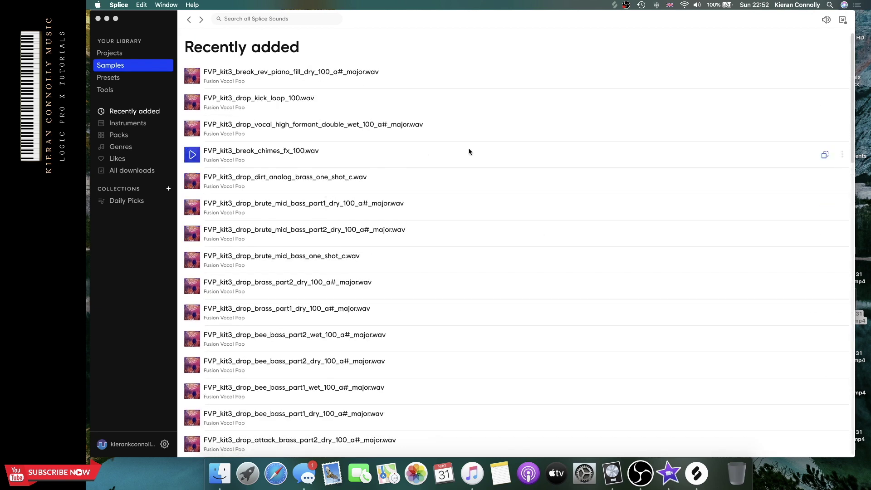
key("super+Tab")
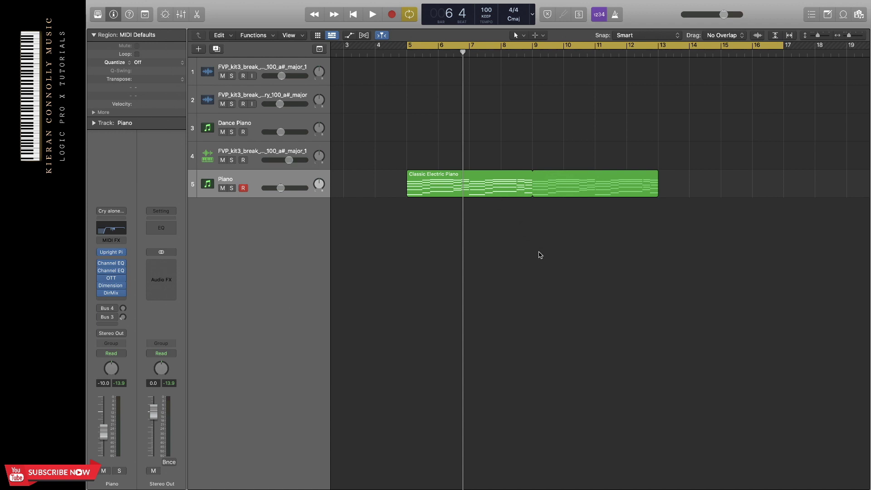
Step: Paste the vocal lead sample on track 1, audition it with the piano, and set volume to -4.9 dB
key("super+z")
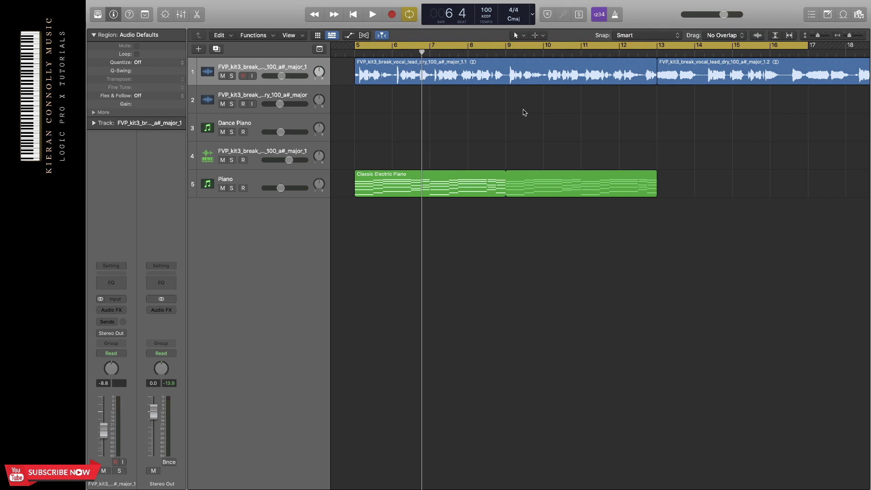
key("space")
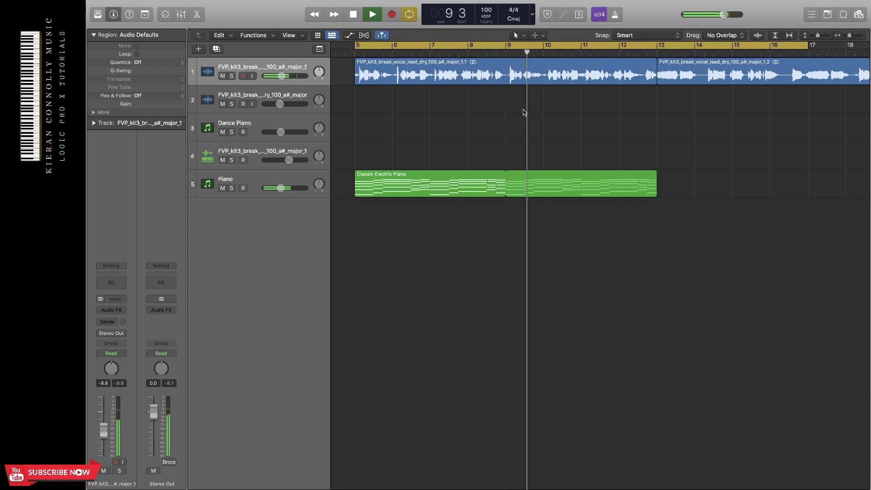
key("space")
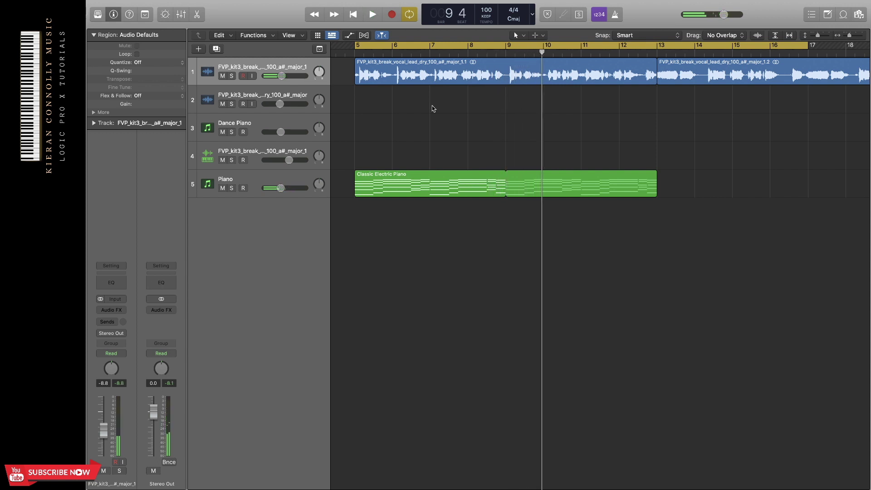
scroll(498, 108, "up", 5)
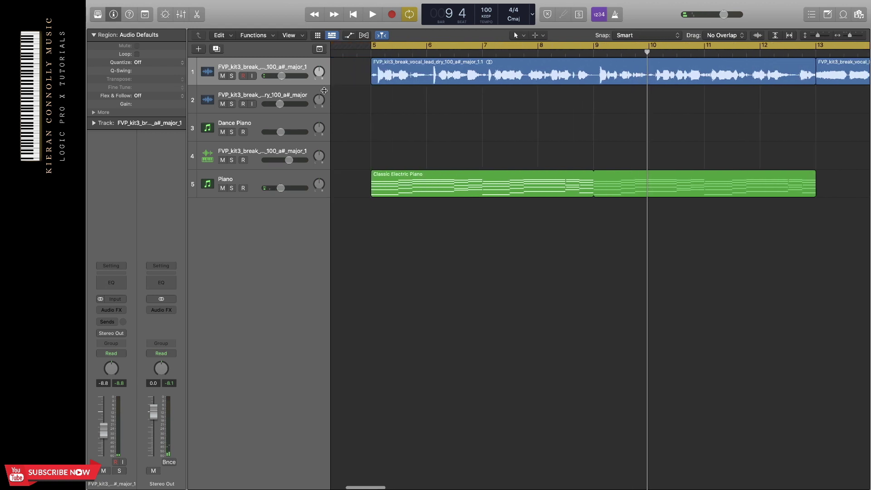
left_click_drag(281, 76, 285, 76)
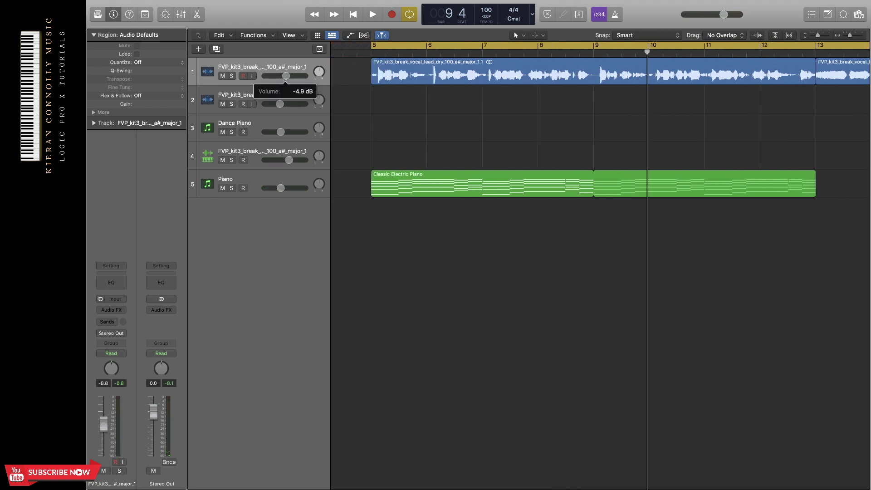
Step: Solo the vocal and give its Channel EQ a 177 Hz, 48 dB/Oct low cut
left_click(231, 76)
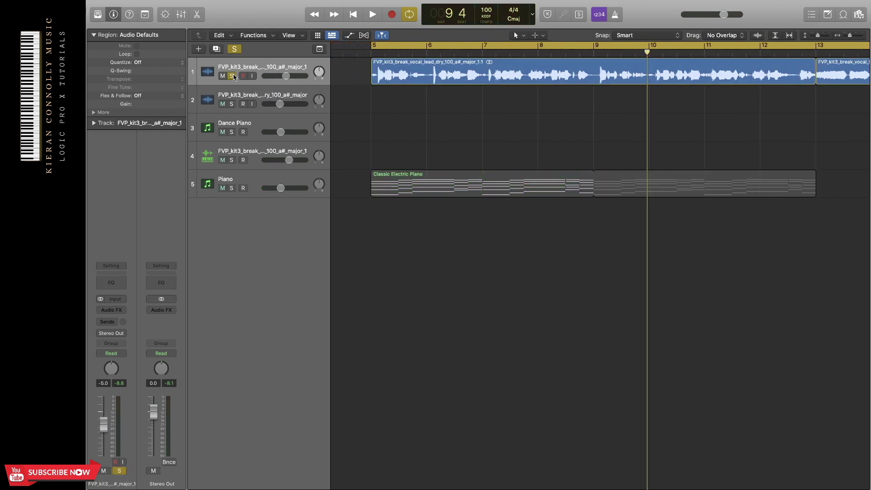
left_click(102, 279)
left_click_drag(358, 254, 497, 256)
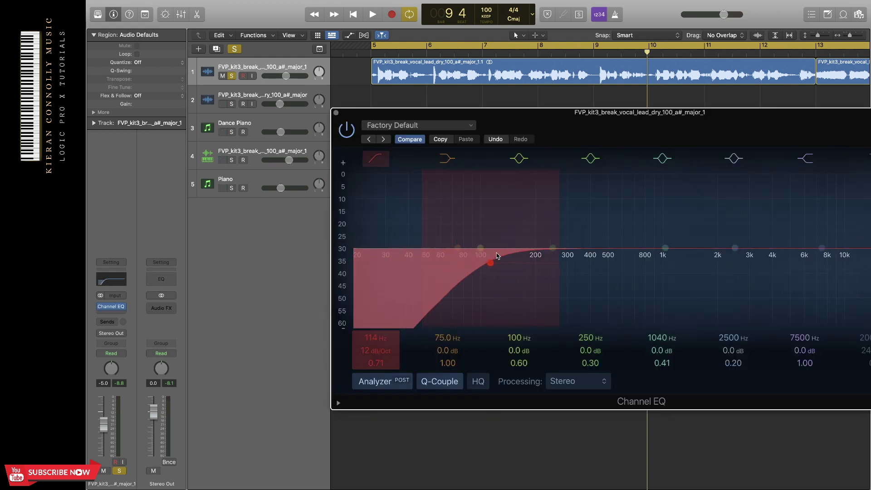
left_click_drag(376, 350, 376, 331)
left_click_drag(376, 337, 376, 322)
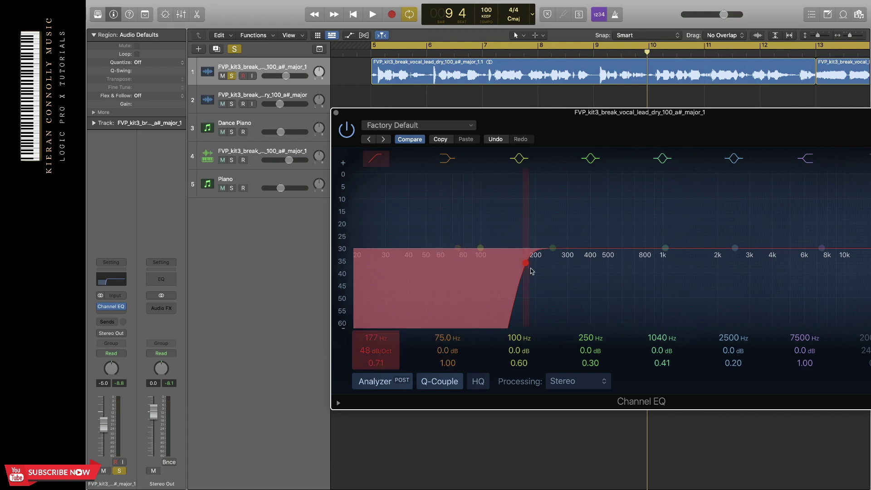
left_click(336, 112)
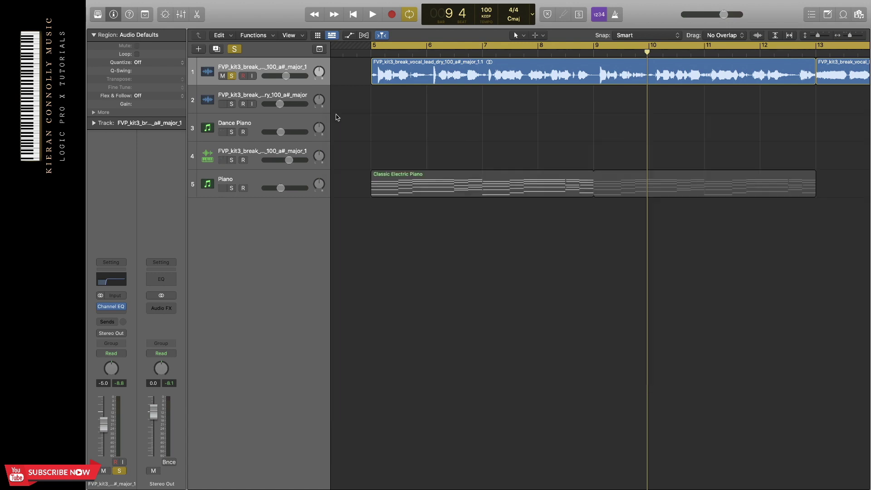
Step: Insert OTT (Stereo) after the EQ and lower its Depth to roughly 21% while auditioning
left_click(112, 314)
mouse_move(150, 343)
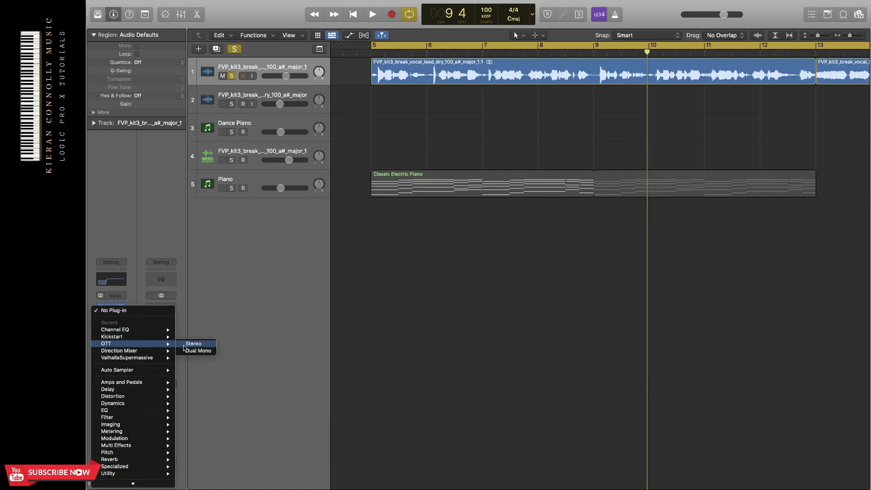
left_click(186, 344)
left_click_drag(354, 205, 355, 212)
key("space")
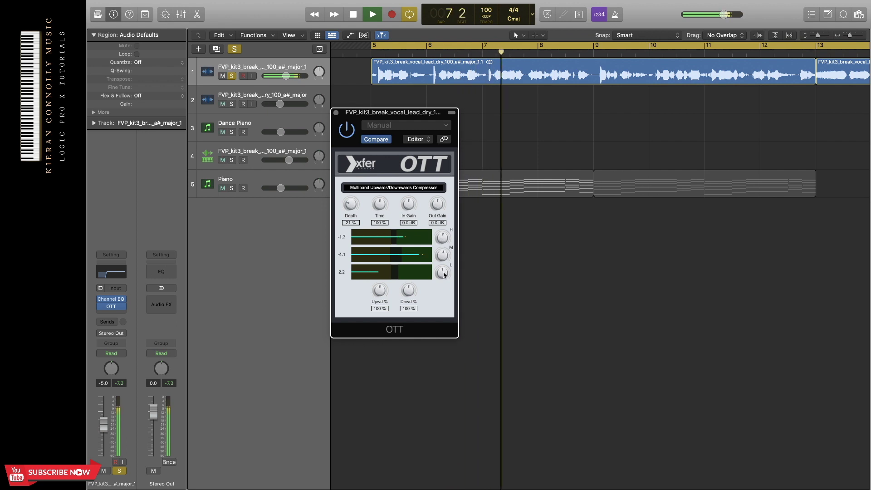
key("space")
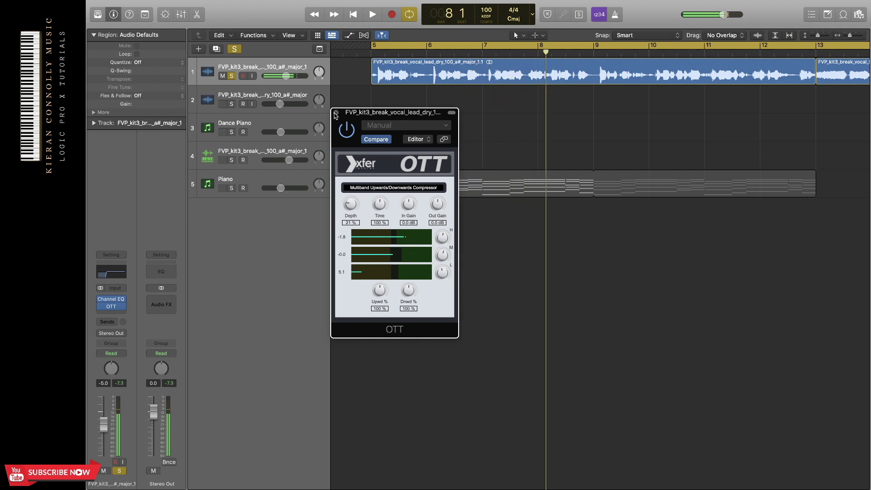
left_click(335, 113)
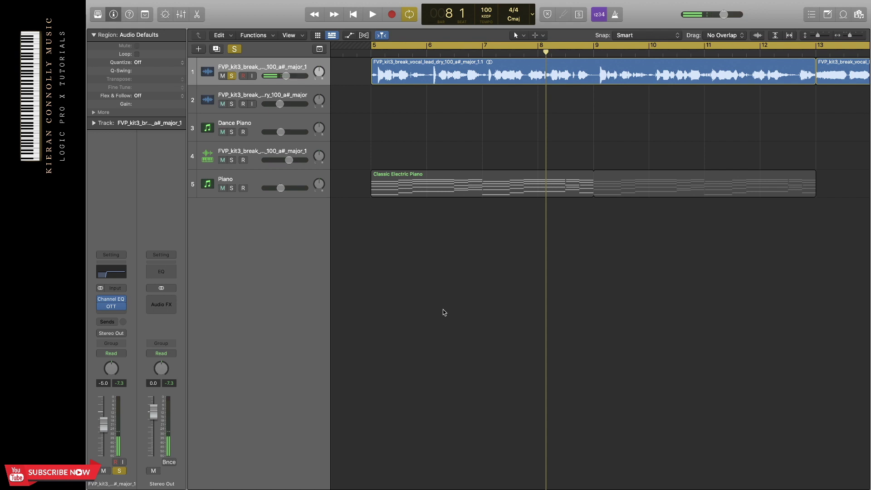
Step: Insert ValhallaSupermassive (Stereo) on the vocal and lower its mix to 38.5%
mouse_move(114, 308)
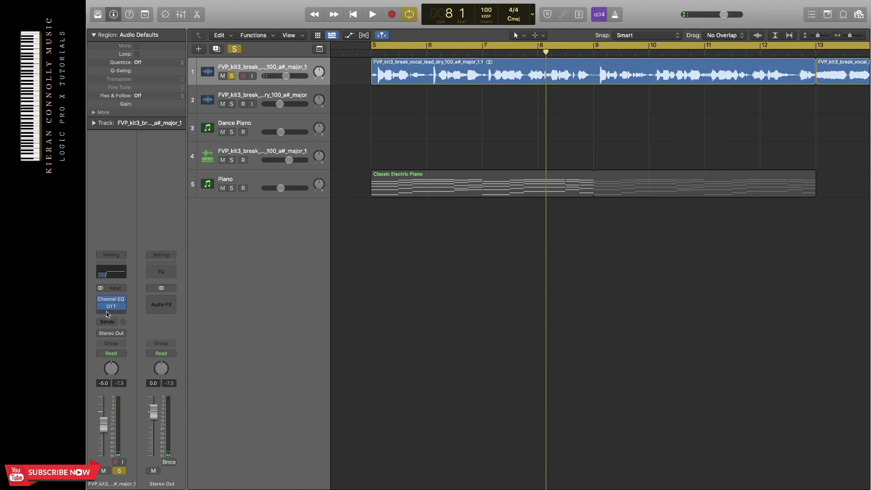
left_click(108, 314)
mouse_move(153, 358)
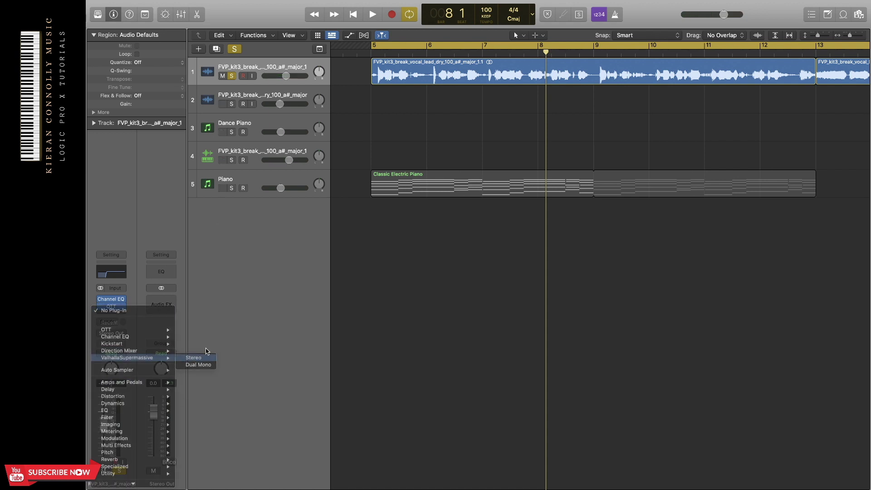
left_click(202, 358)
left_click_drag(370, 228, 372, 235)
key("space")
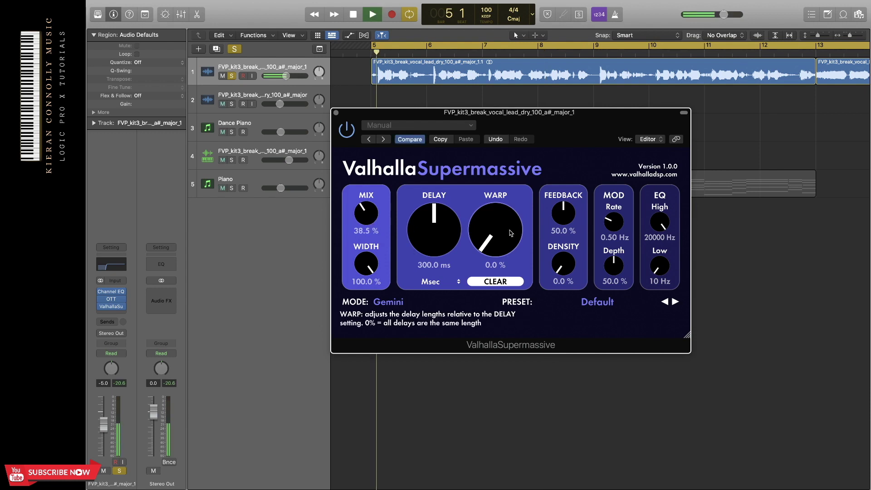
Step: Set Supermassive delay to 34.2 ms, warp 30%, mod depth 38.4% and EQ low cut 180 Hz
left_click_drag(436, 247, 444, 278)
left_click_drag(517, 234, 517, 214)
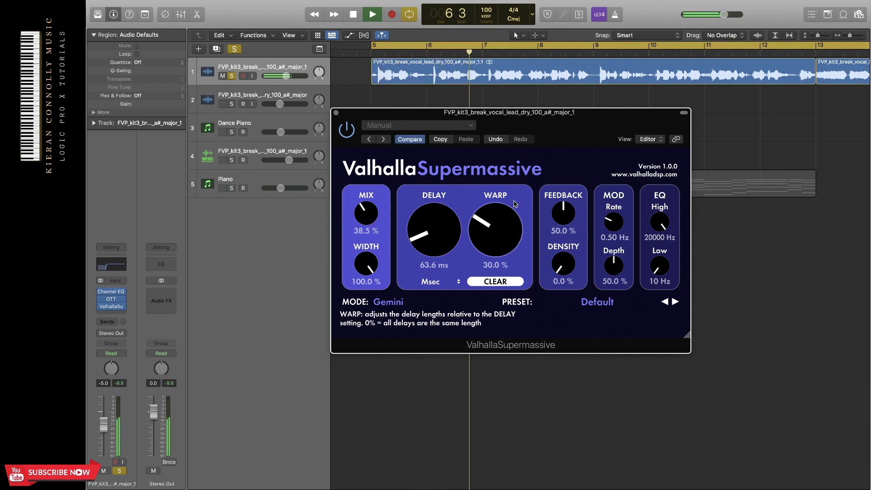
left_click_drag(435, 236, 438, 245)
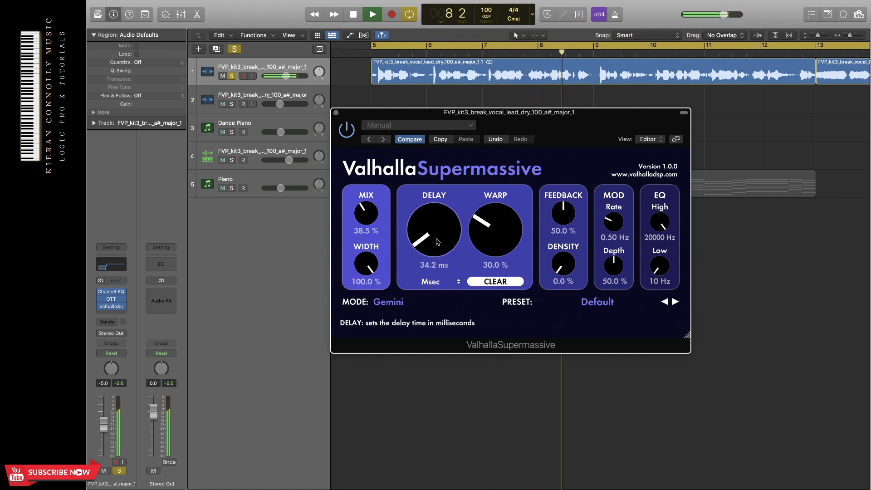
left_click_drag(616, 271, 657, 257)
key("space")
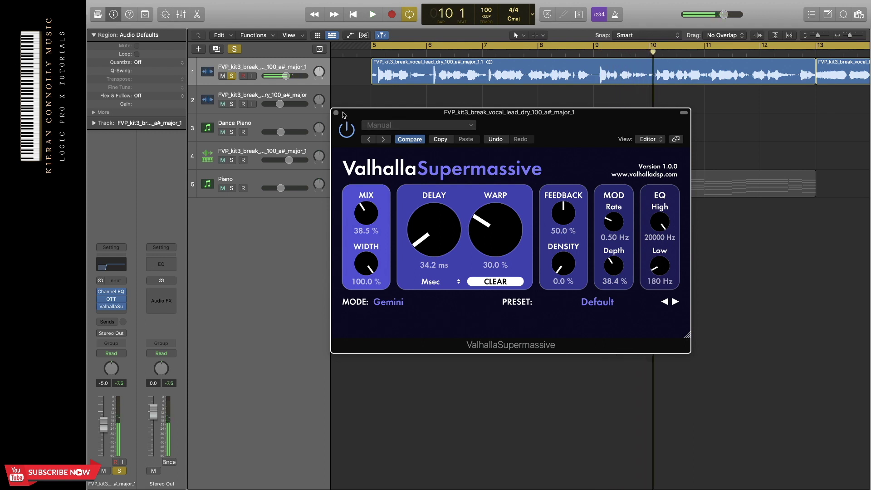
left_click(336, 113)
Step: Insert ChromaVerb (Stereo) on the vocal and load the Ambiences > Vocal Ambience preset
left_click(116, 313)
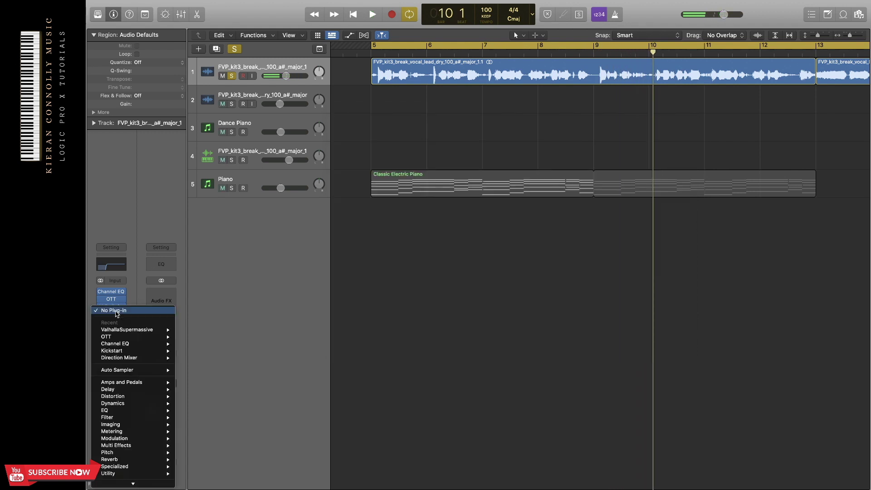
mouse_move(138, 429)
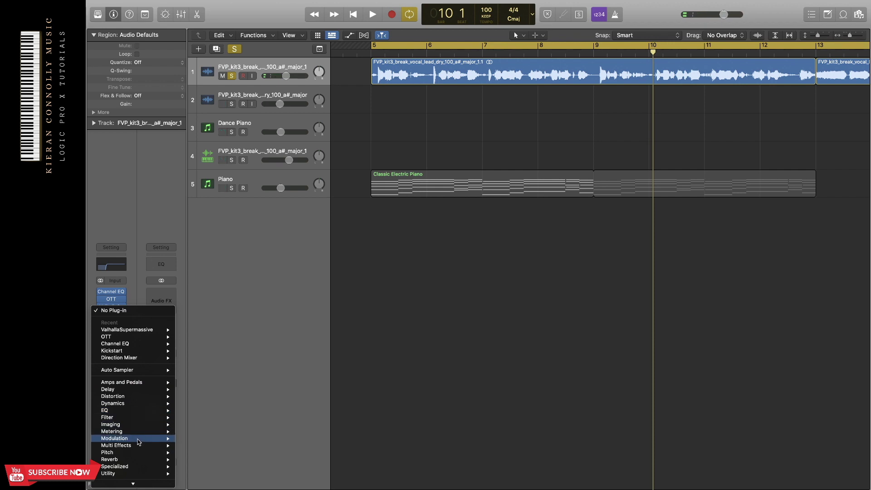
mouse_move(138, 460)
mouse_move(204, 463)
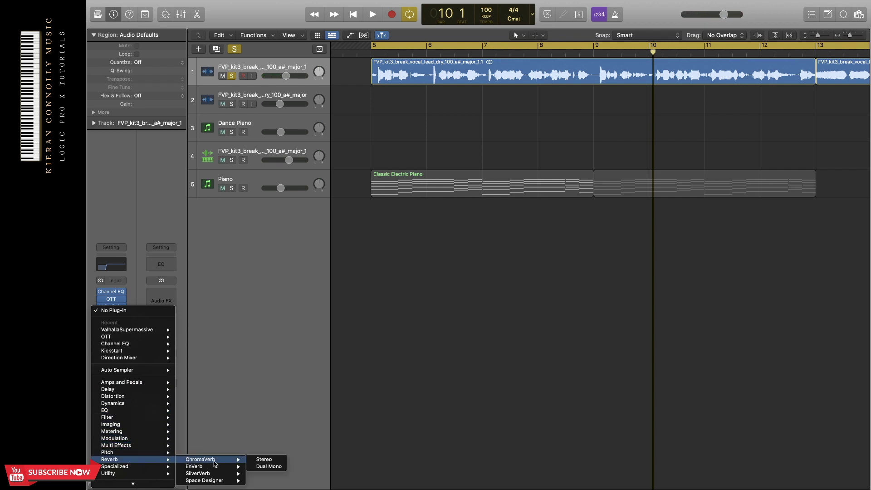
left_click(265, 459)
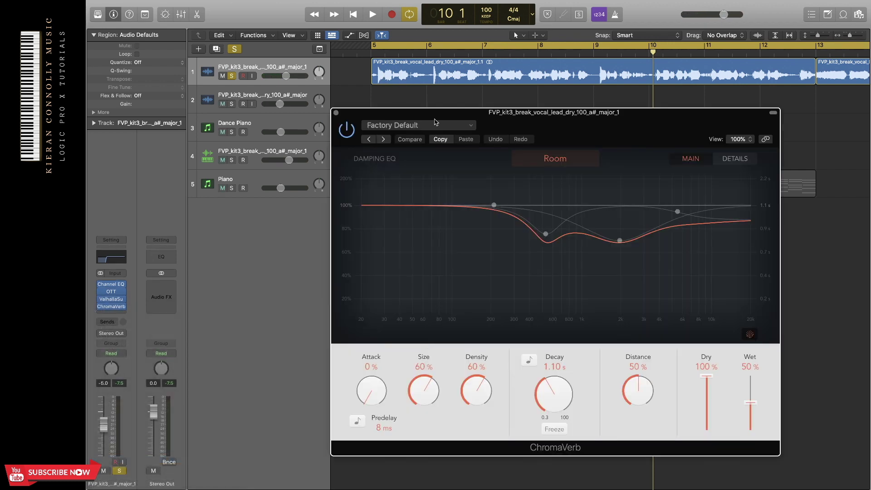
left_click(435, 122)
mouse_move(480, 294)
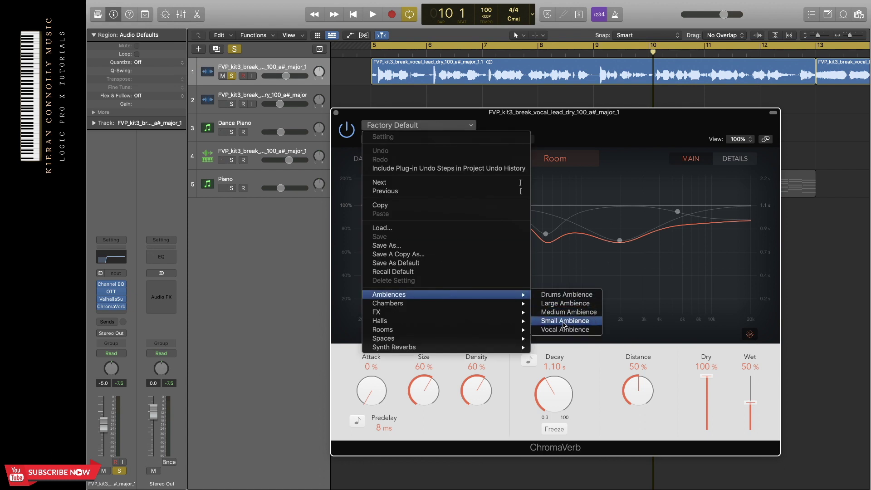
left_click(565, 329)
Step: Roll off the reverb tail's lows, raise high damping to about 1.20x, with 60% distance
left_click_drag(620, 131, 573, 72)
key("space")
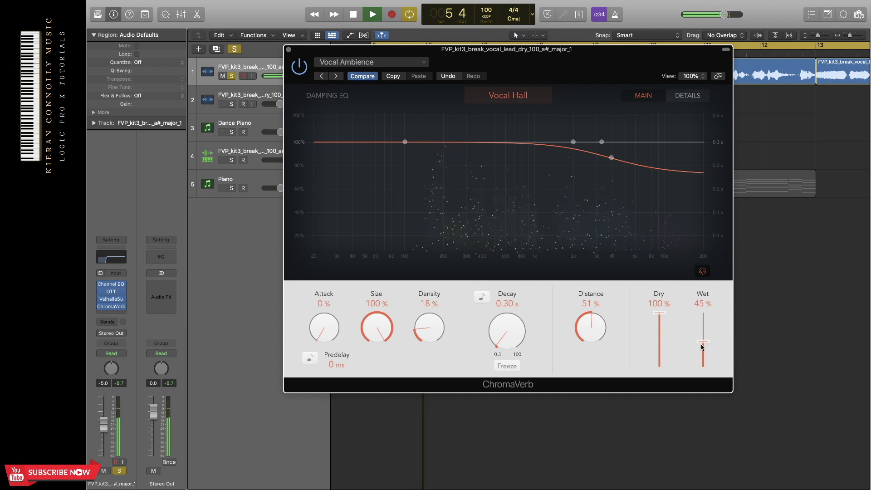
left_click_drag(405, 146, 390, 257)
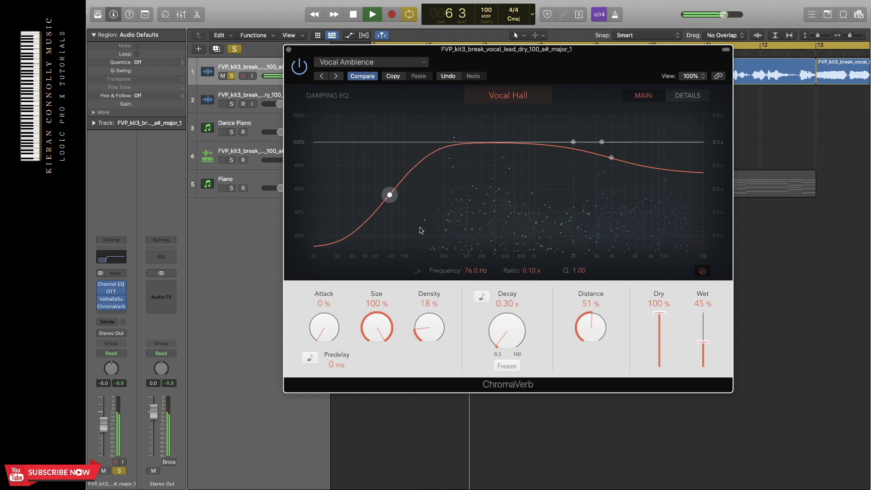
left_click_drag(611, 156, 641, 129)
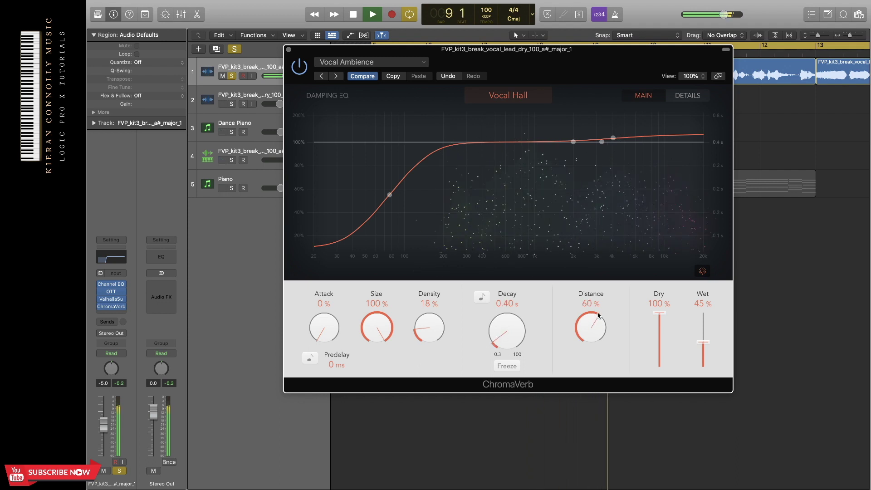
left_click(289, 50)
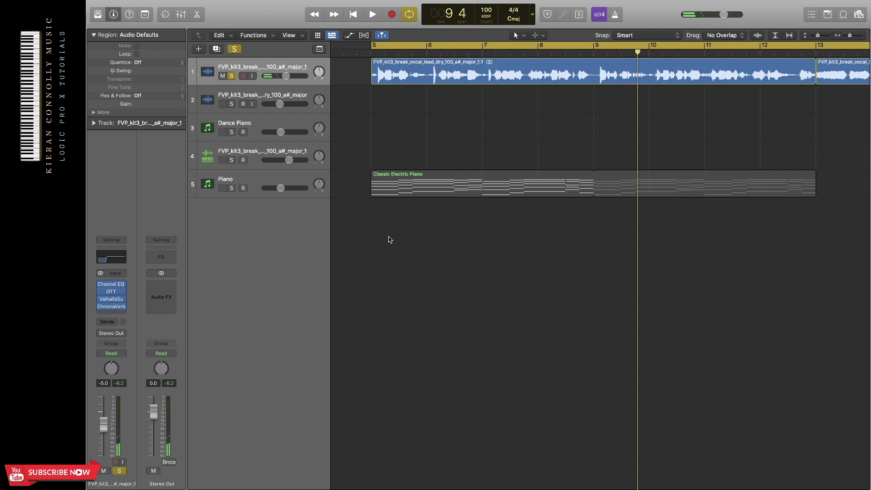
Step: Insert a second Channel EQ on the vocal and sweep a narrow Q 7 band from 250 to 545 Hz
left_click(111, 314)
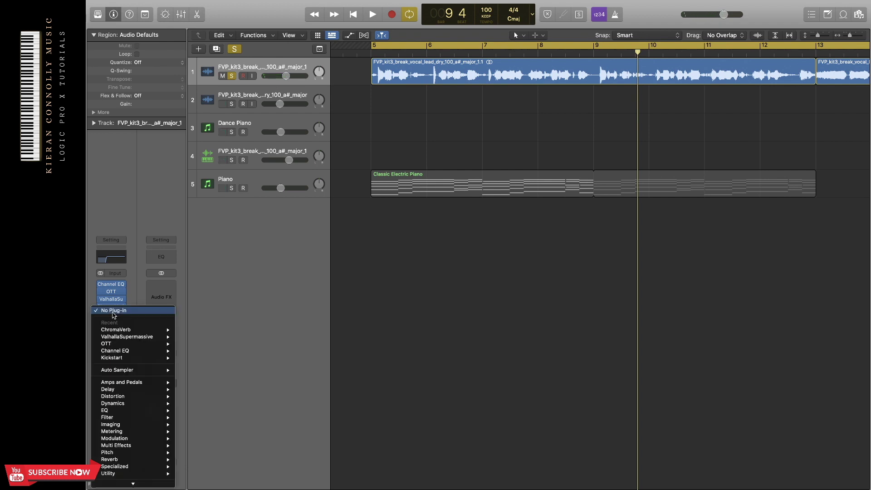
mouse_move(159, 351)
left_click(190, 351)
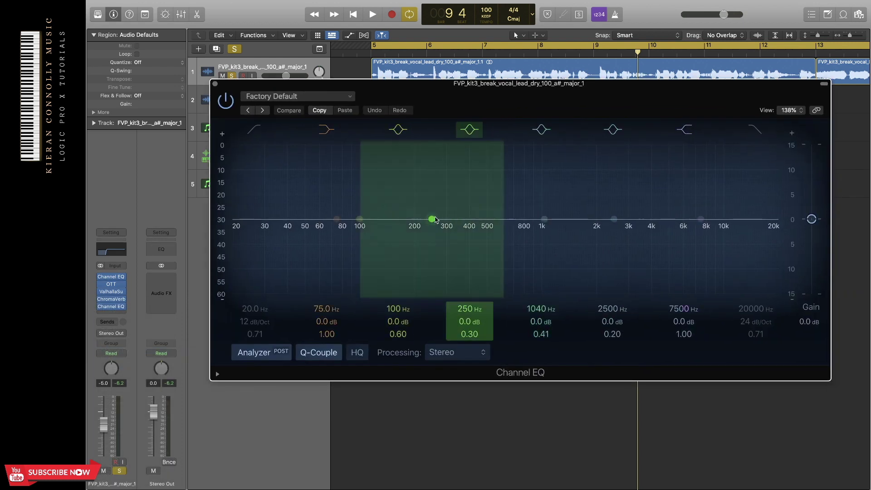
left_click_drag(432, 219, 433, 180)
left_click_drag(368, 172, 403, 173)
key("space")
left_click_drag(435, 219, 485, 247)
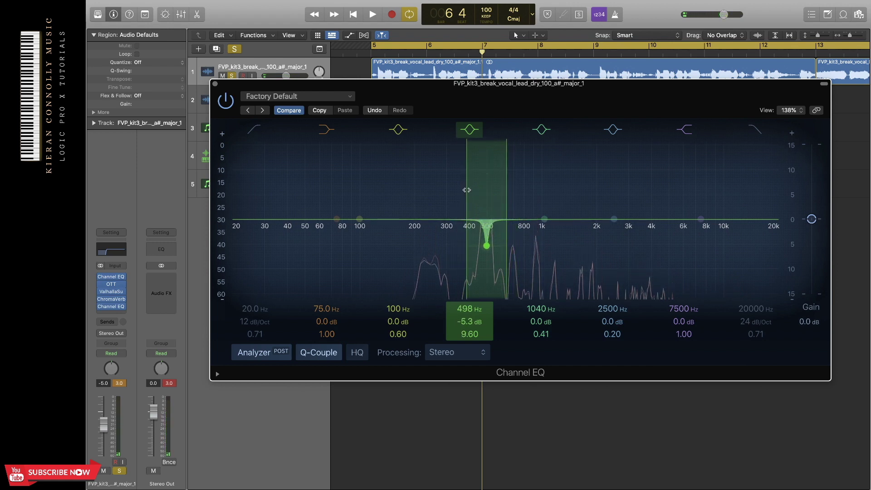
Step: Narrow the 1040 Hz band to Q 11 and sweep it, settling near 1030 Hz
key("space")
left_click(545, 219)
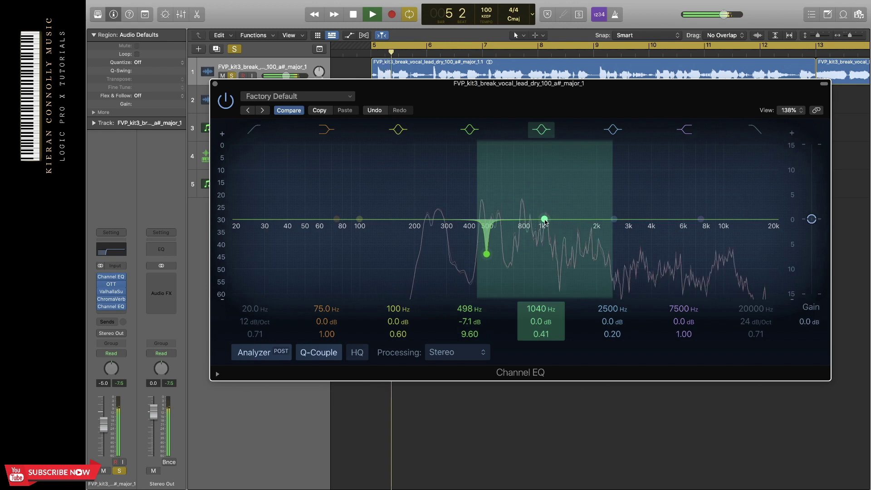
key("space")
left_click_drag(544, 220, 560, 183)
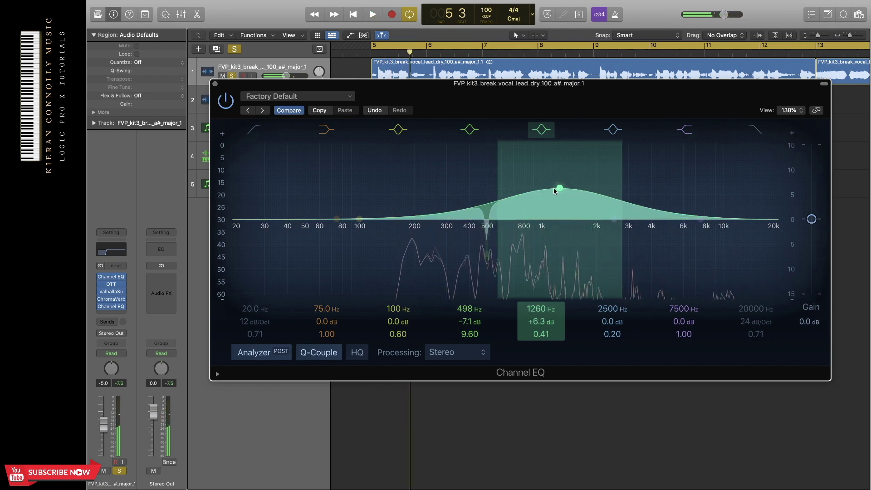
left_click_drag(500, 178, 537, 177)
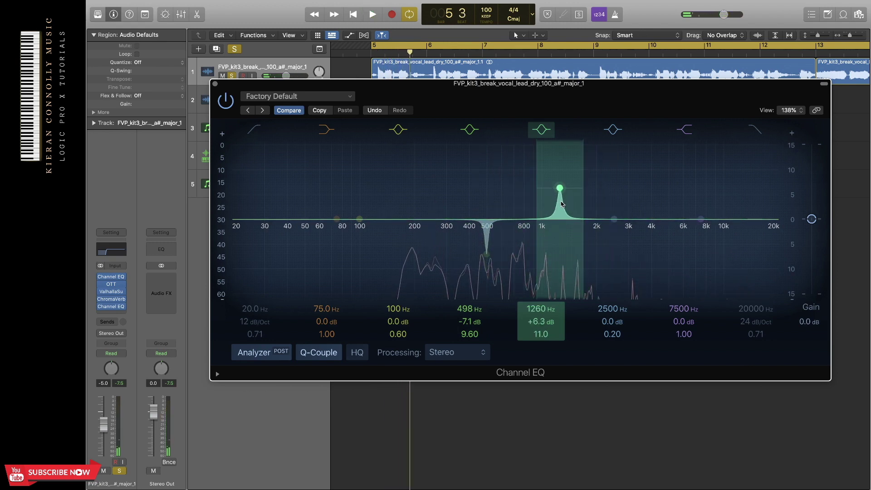
key("space")
left_click_drag(561, 203, 543, 275)
key("space")
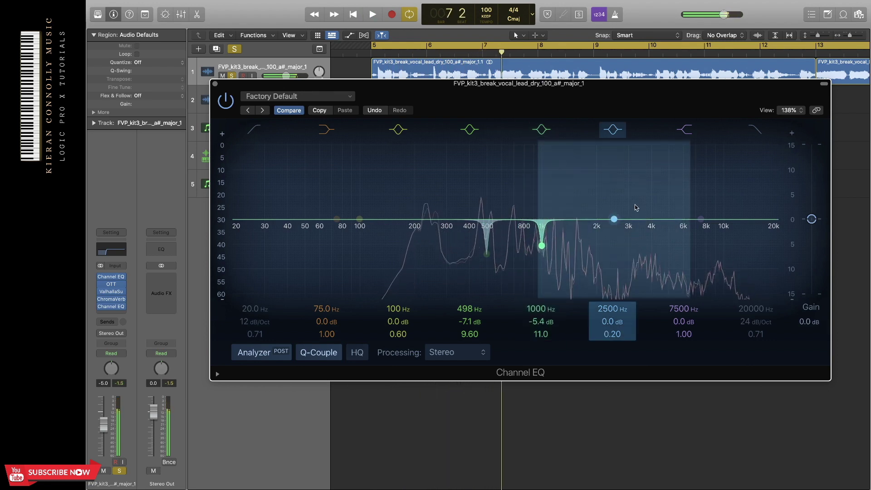
Step: Move the 2500 Hz band to 2840 Hz at +2.3 dB with Q 11
left_click_drag(635, 208, 624, 207)
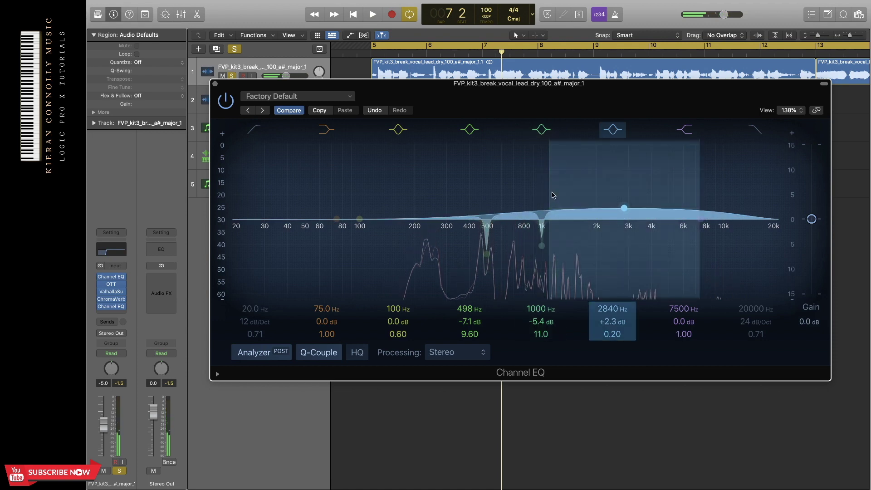
left_click_drag(551, 191, 590, 293)
key("space")
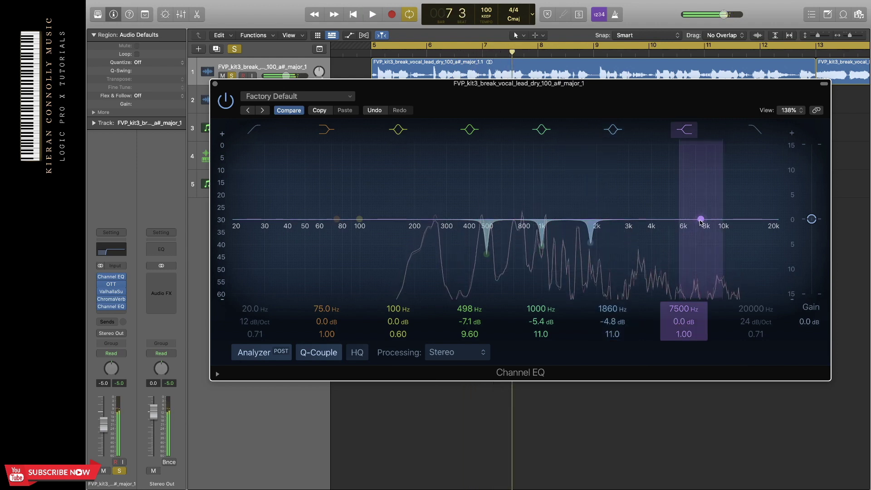
Step: Add a 48 dB/Oct low cut near 199 Hz and a +2.1 dB high shelf near 4280 Hz
left_click_drag(700, 220, 654, 207)
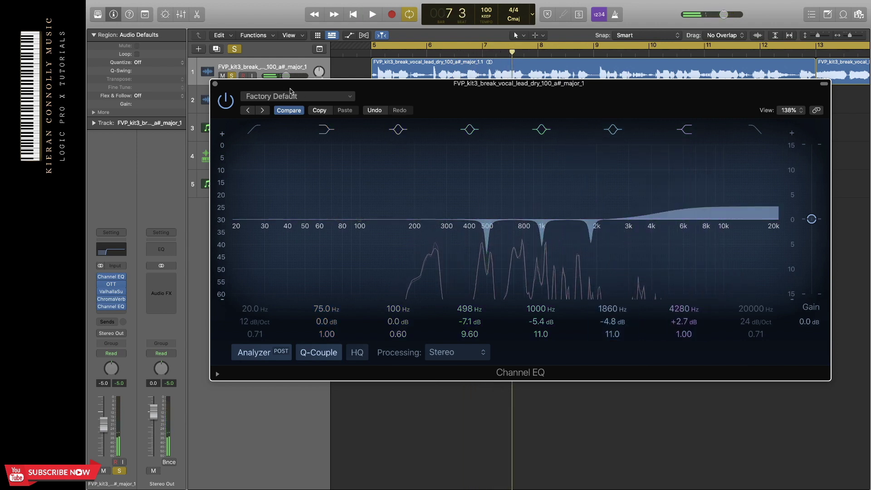
left_click_drag(236, 220, 345, 258)
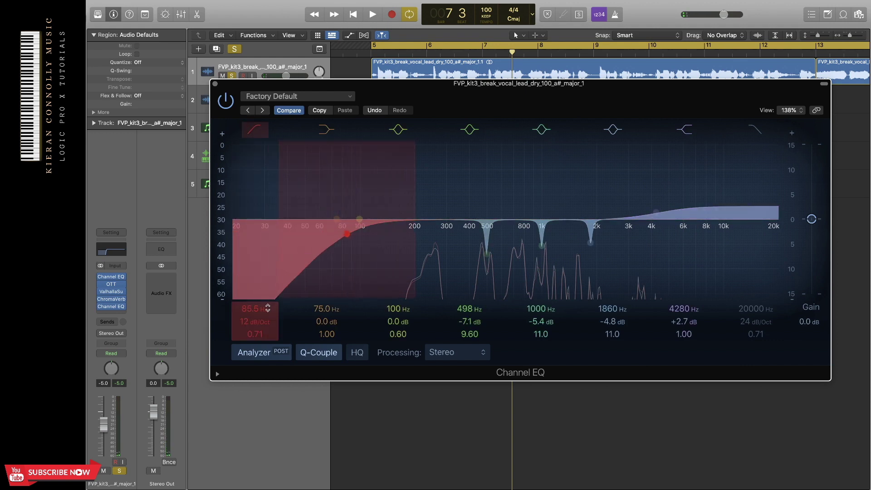
left_click_drag(255, 322, 255, 308)
left_click_drag(350, 249, 414, 249)
key("space")
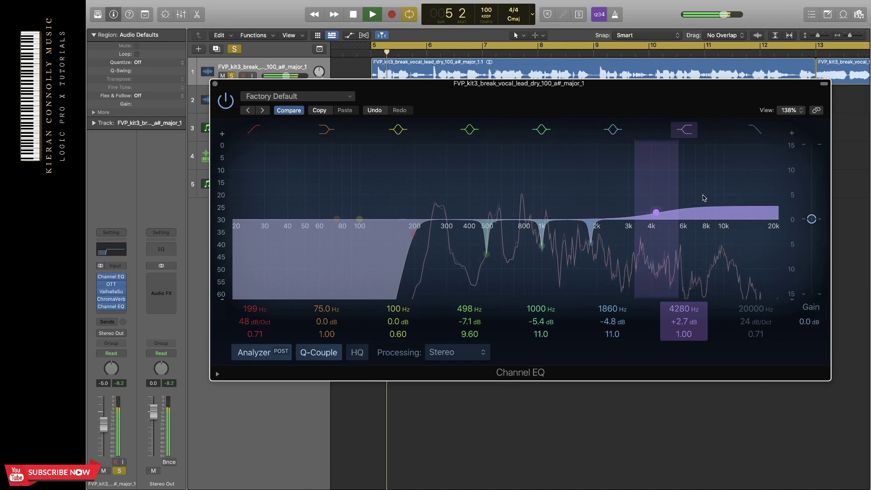
left_click_drag(704, 194, 703, 200)
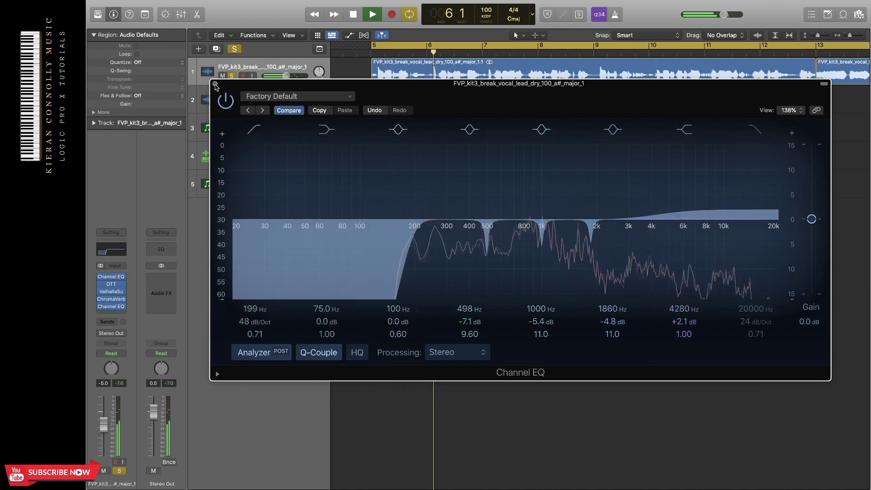
left_click(108, 306)
Step: Raise the vocal ChromaVerb wet level to 57%
left_click(108, 300)
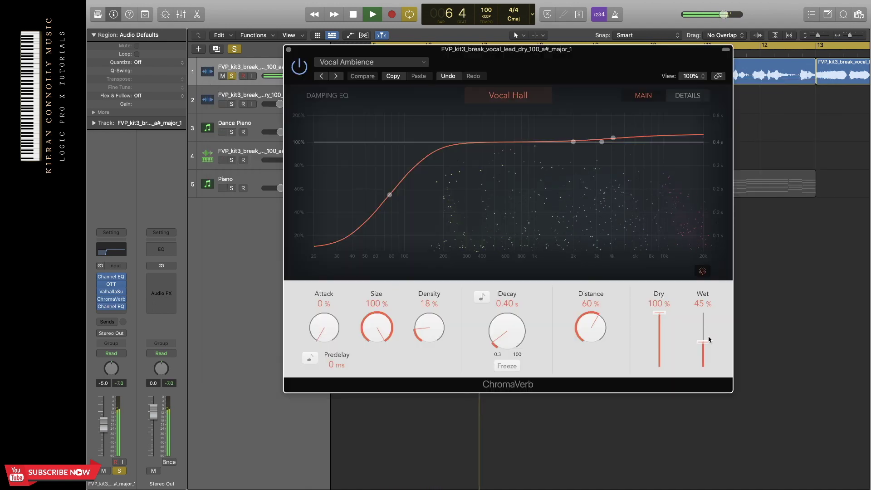
left_click_drag(709, 339, 704, 340)
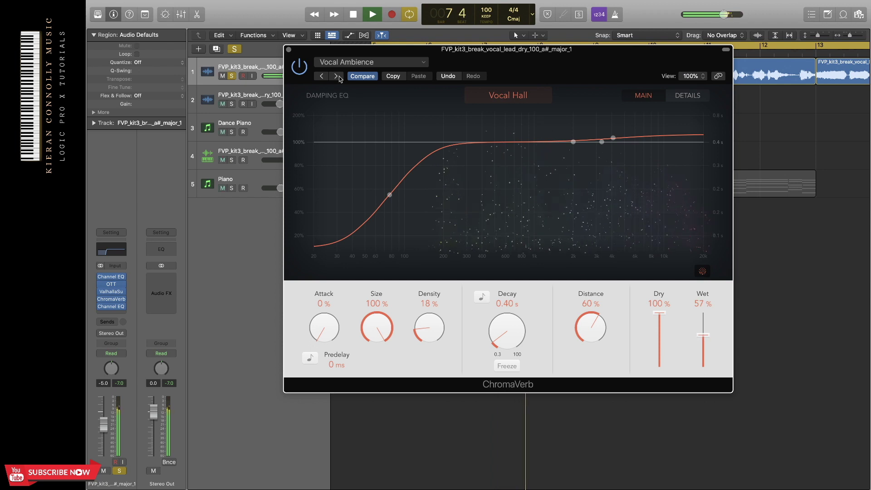
left_click(289, 50)
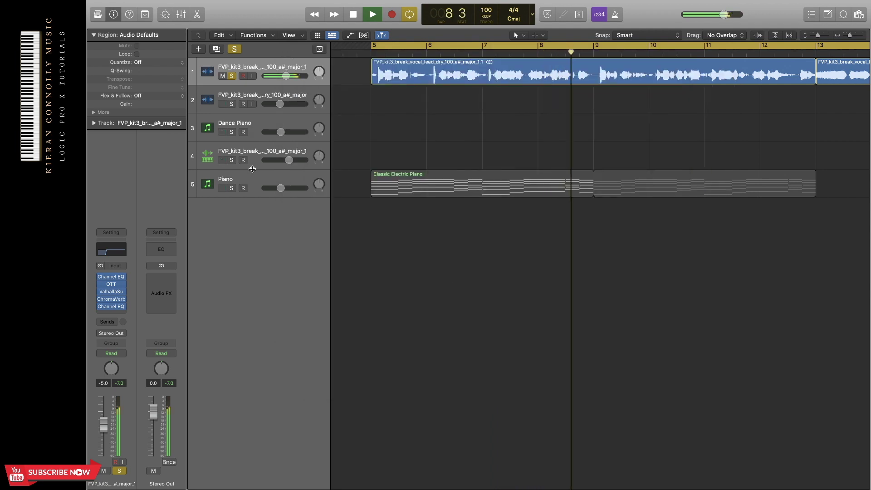
Step: Move the Piano track to row 2, solo it, and set its volume to -6 dB
left_click_drag(253, 169, 253, 118)
key("space")
left_click_drag(259, 161, 256, 89)
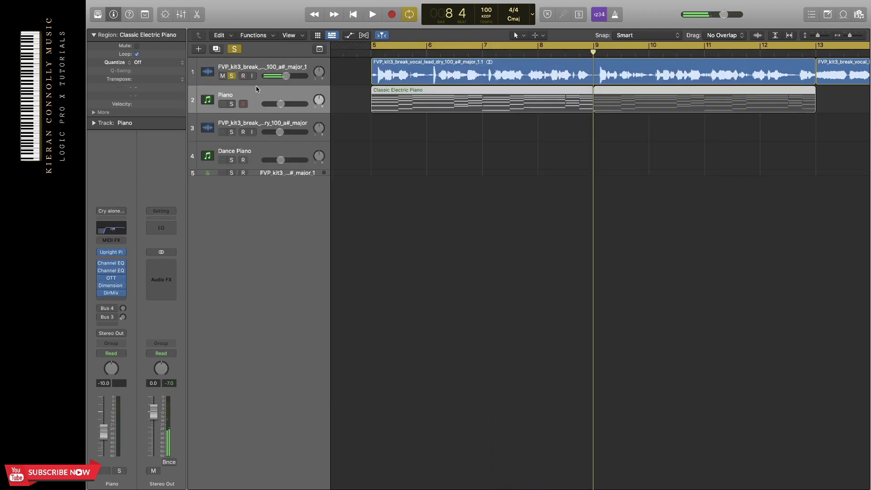
left_click(232, 104)
left_click(507, 212)
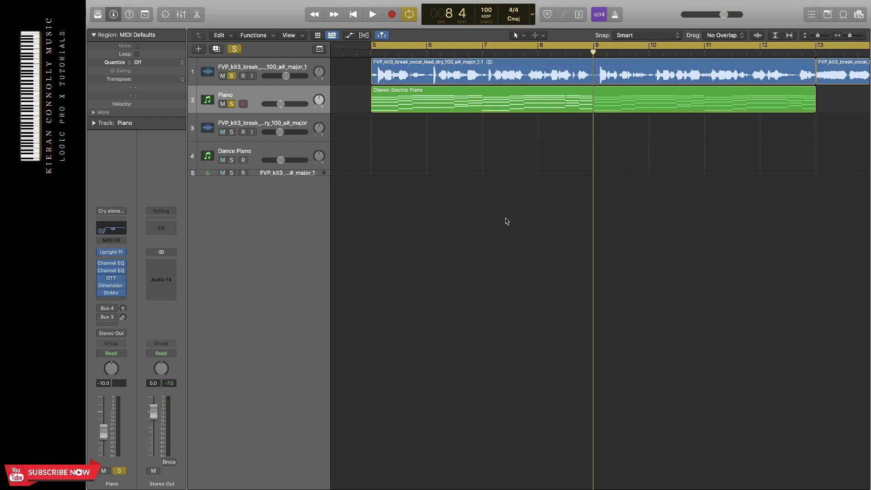
key("space")
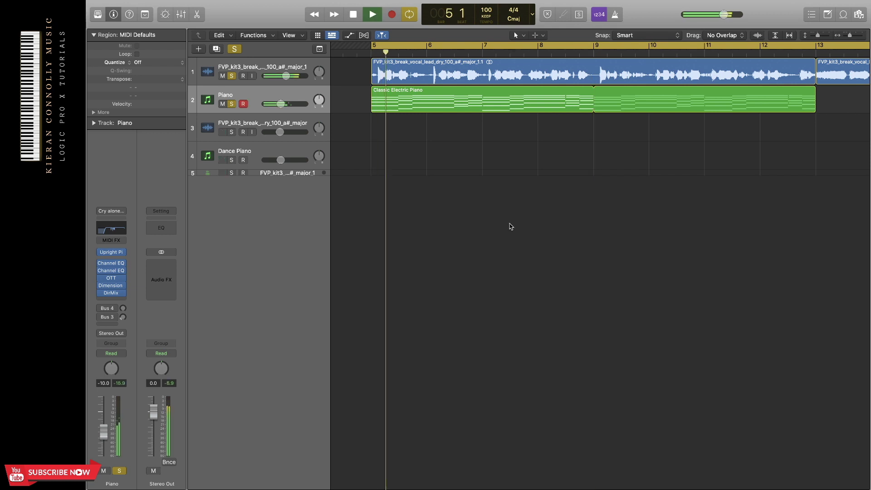
left_click_drag(279, 105, 286, 105)
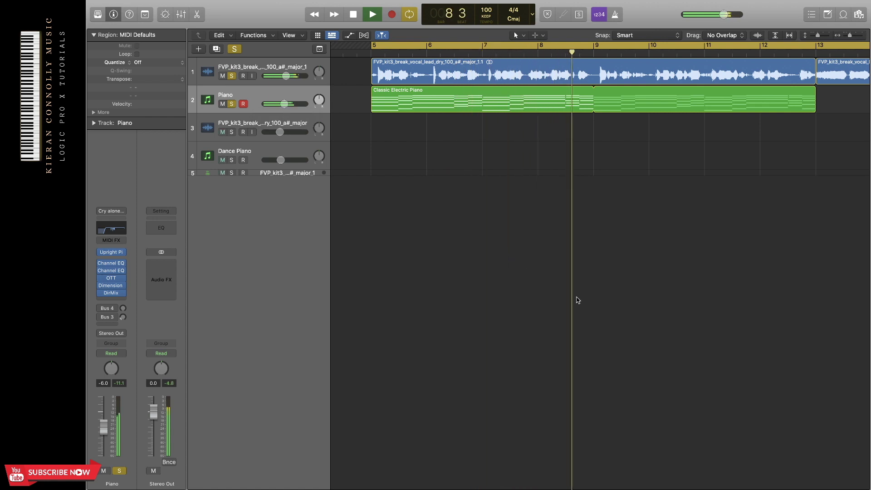
key("space")
Step: Load the Dance Piano region into the Piano Roll and unsolo the Piano track
key("z")
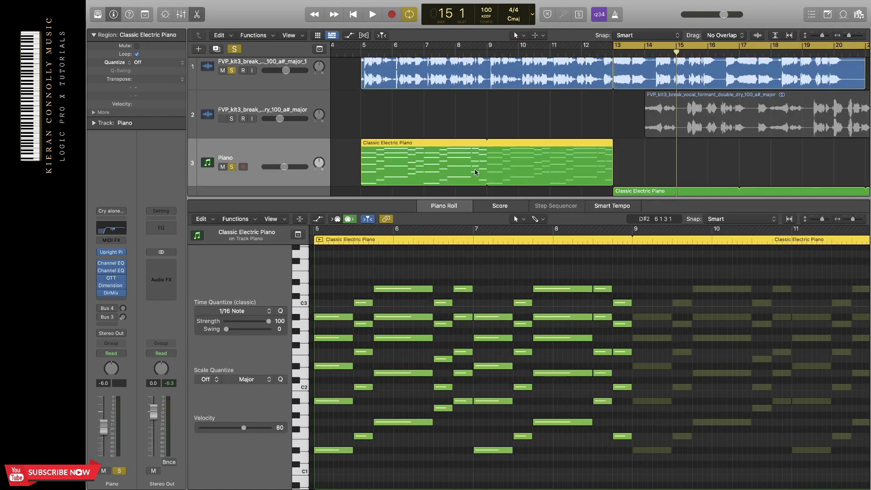
scroll(474, 172, "down", 1)
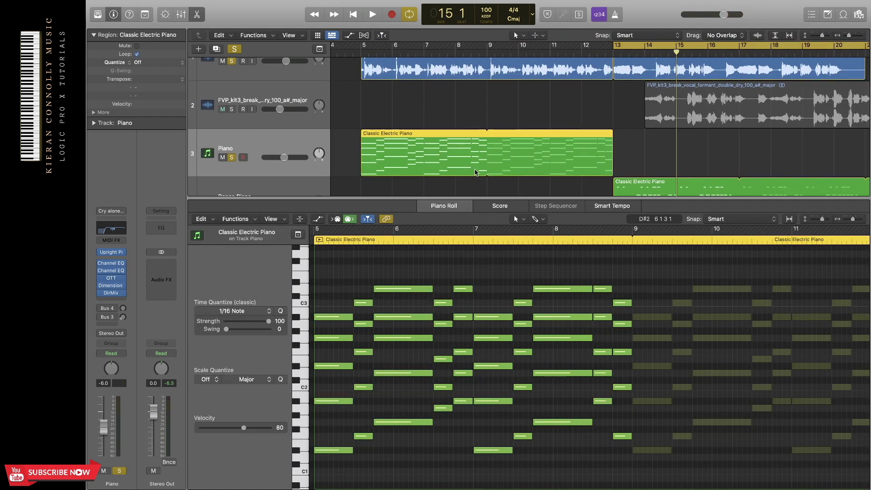
scroll(475, 172, "down", 1)
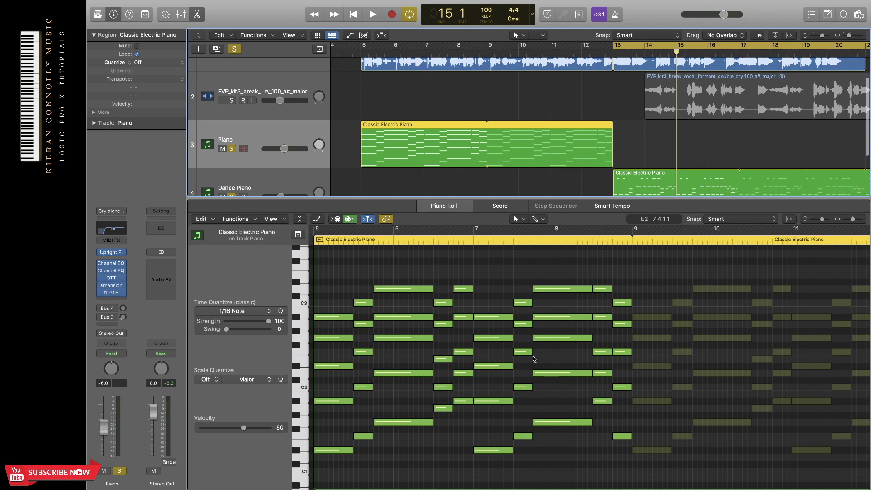
left_click(653, 181)
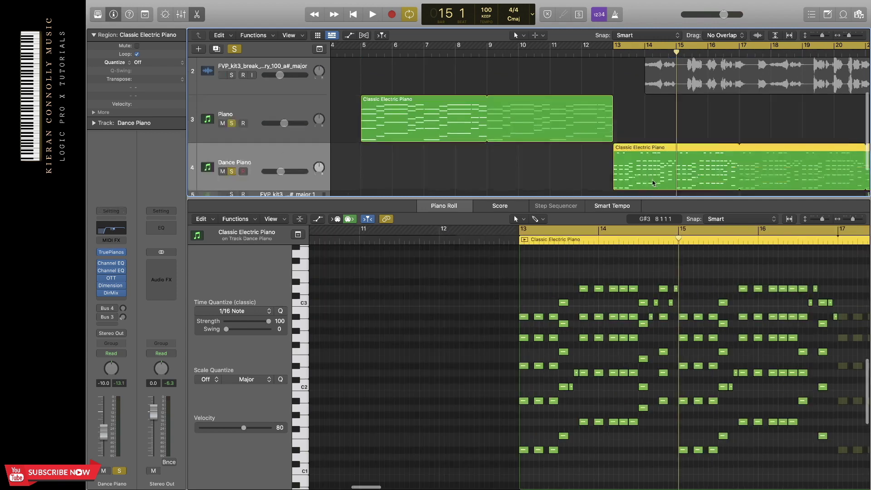
scroll(654, 181, "right", 5)
scroll(654, 181, "down", 2)
scroll(689, 382, "down", 2)
scroll(689, 382, "up", 3)
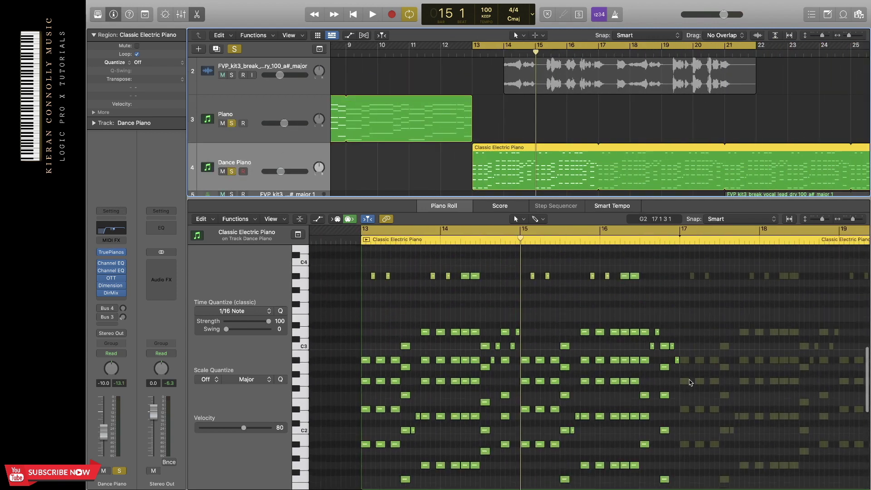
left_click(231, 123)
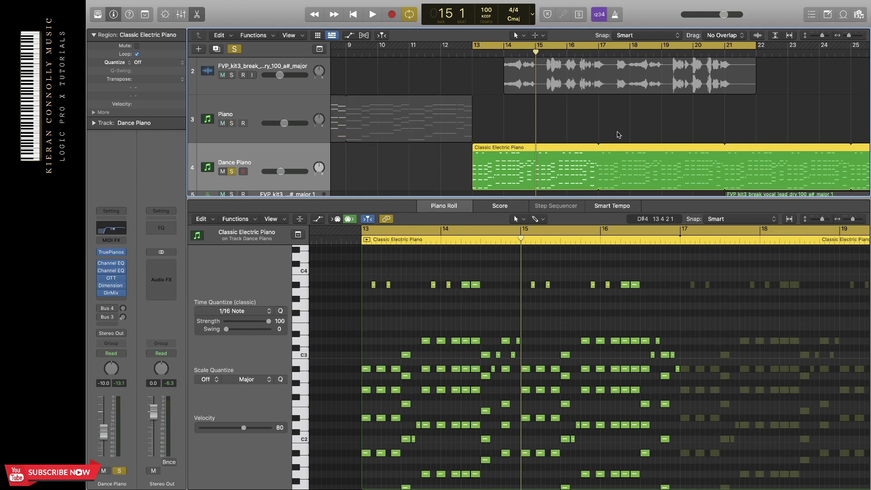
Step: Audition the Dance Piano part from bar 13 and bring up its TruePianos instrument
scroll(614, 273, "down", 1)
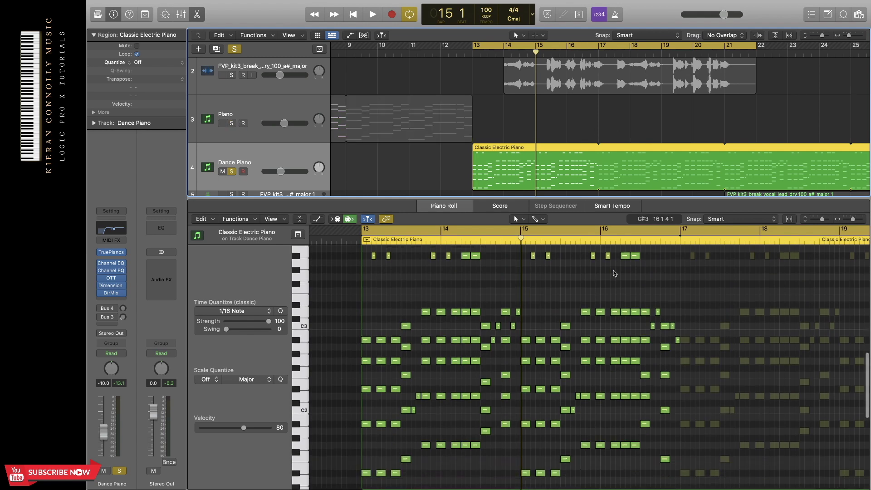
key("space")
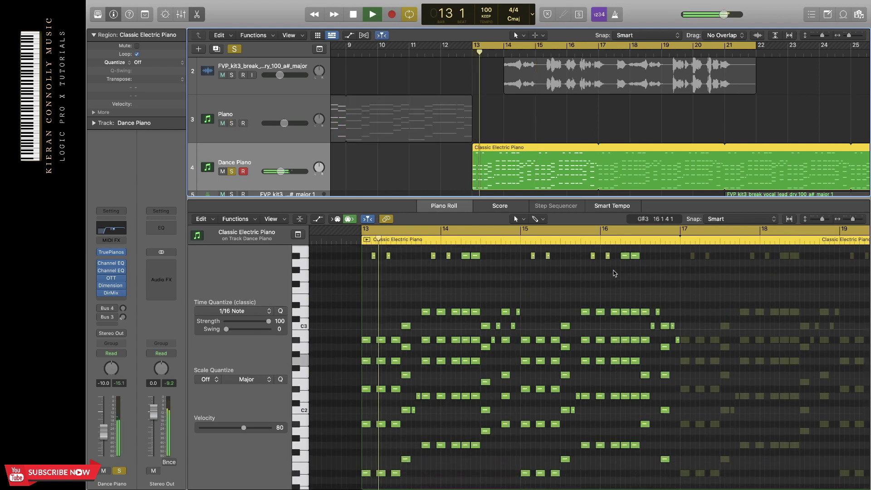
scroll(393, 114, "up", 2)
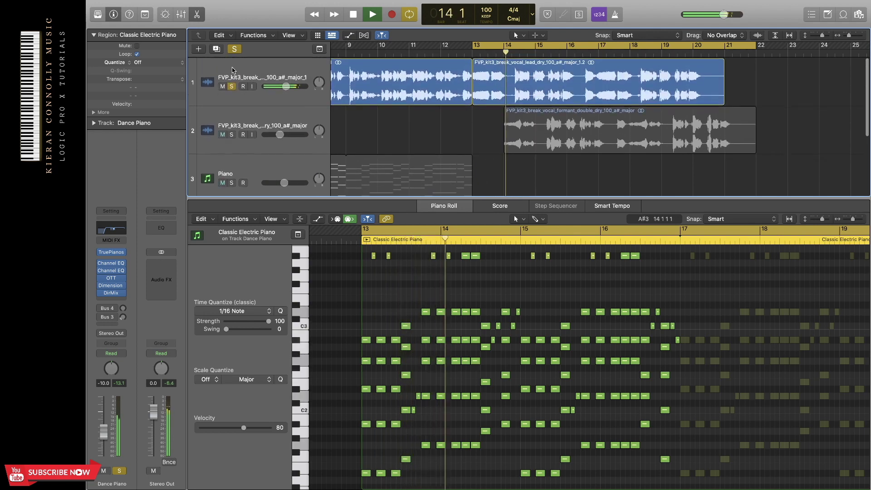
scroll(527, 136, "down", 2)
scroll(555, 332, "up", 1)
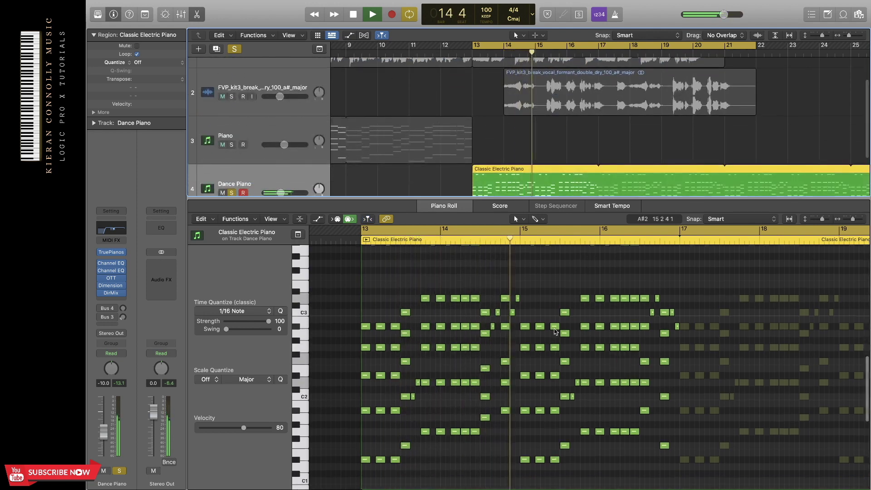
scroll(554, 331, "down", 1)
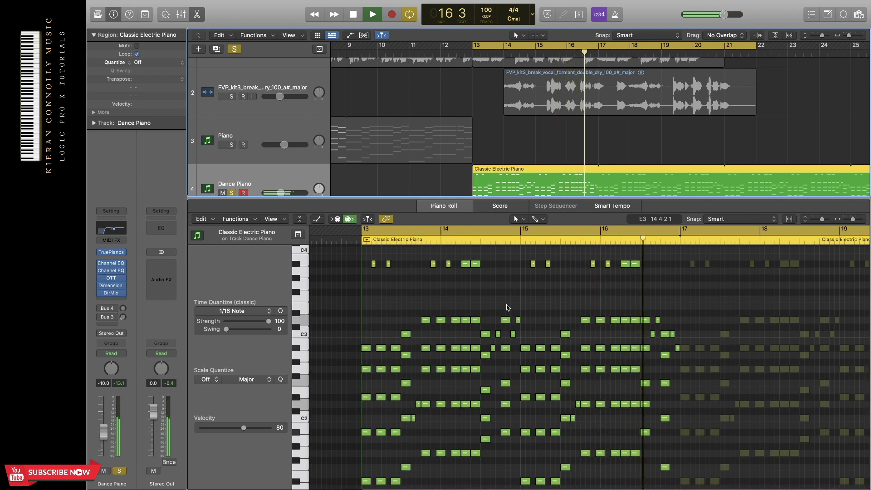
key("space")
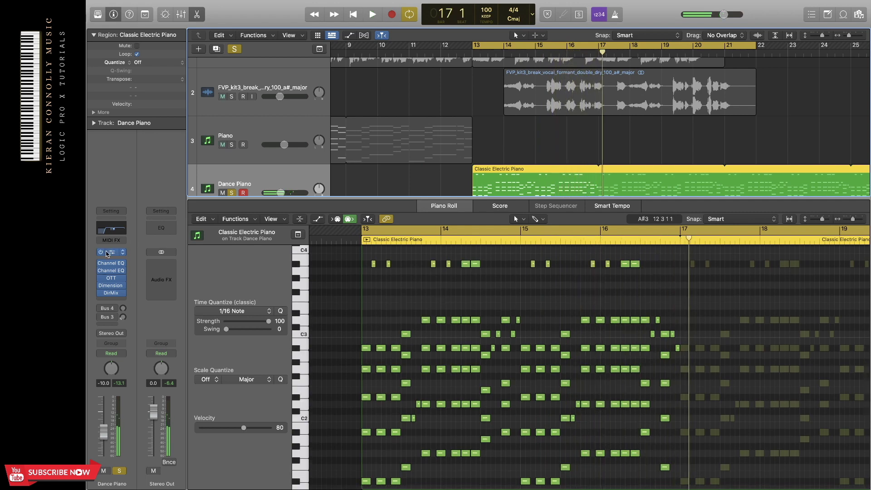
left_click(107, 253)
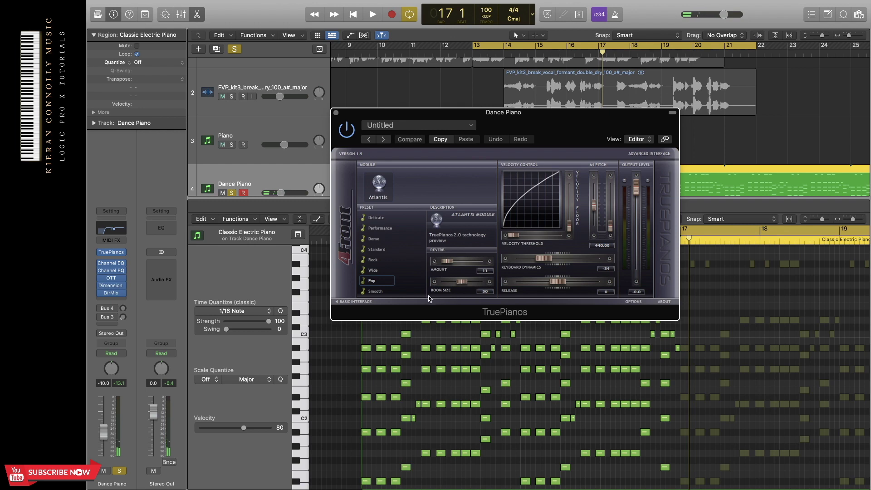
Step: Toggle TruePianos' basic and advanced views, then set Keyboard Dynamics to -44 while auditioning
left_click(366, 300)
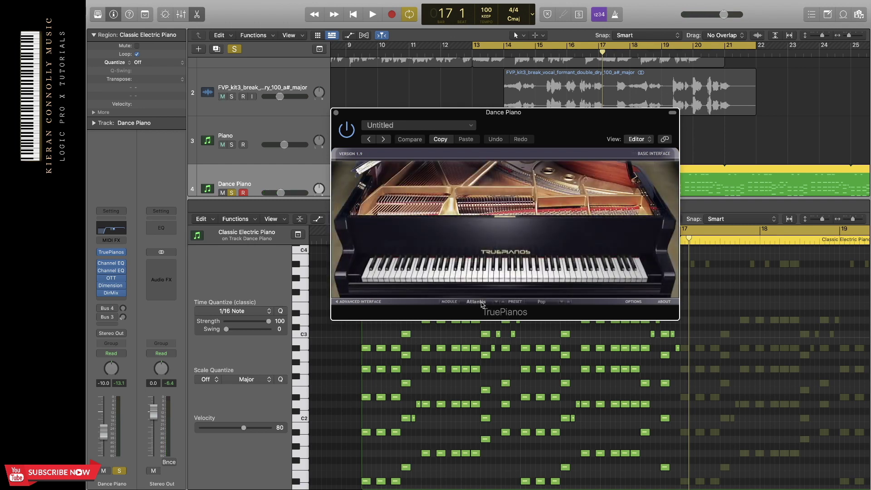
left_click(662, 154)
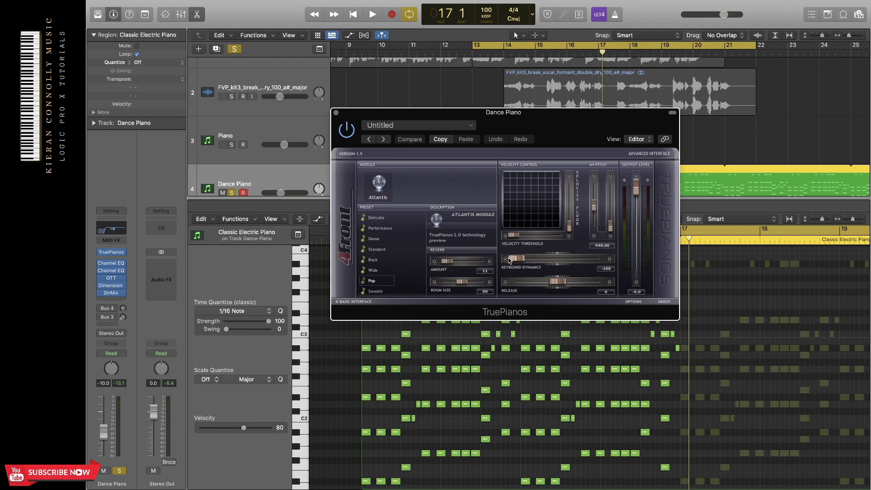
key("space")
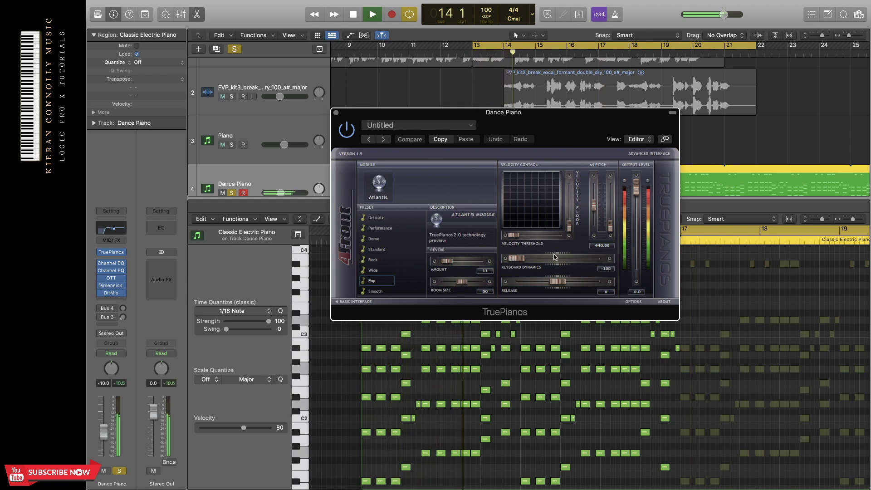
key("space")
left_click_drag(522, 261, 529, 262)
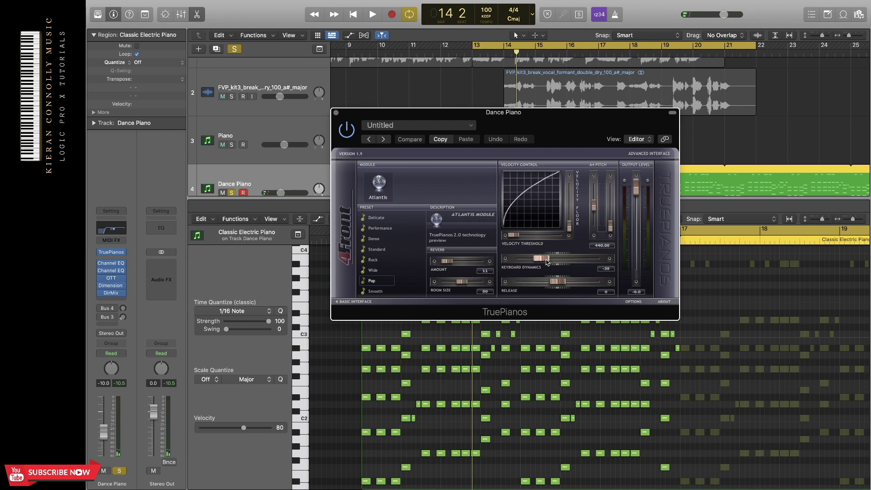
key("space")
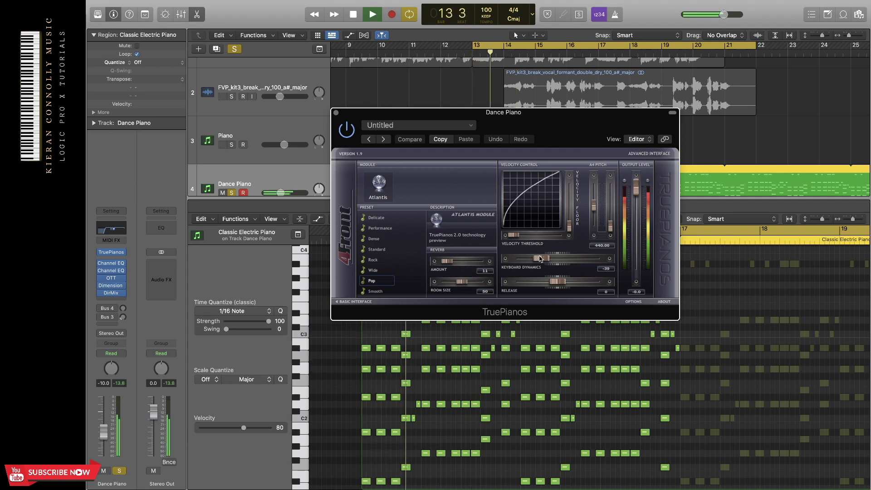
left_click_drag(538, 259, 537, 259)
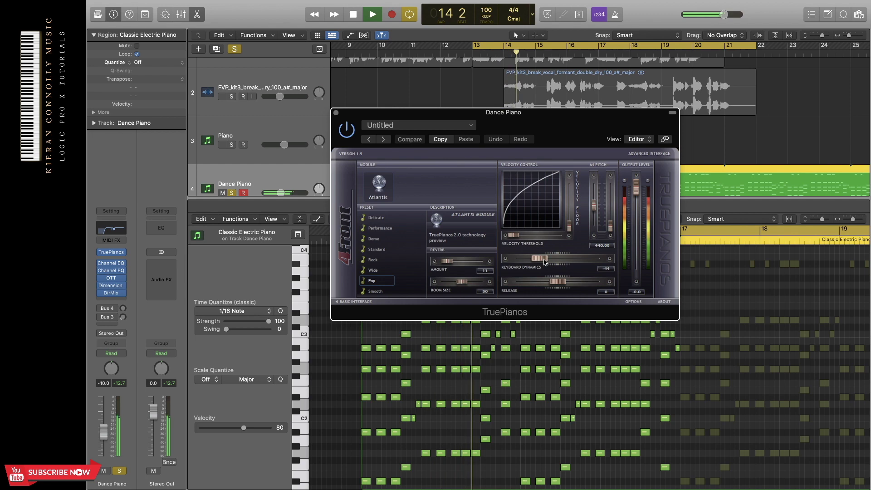
key("space")
left_click(336, 113)
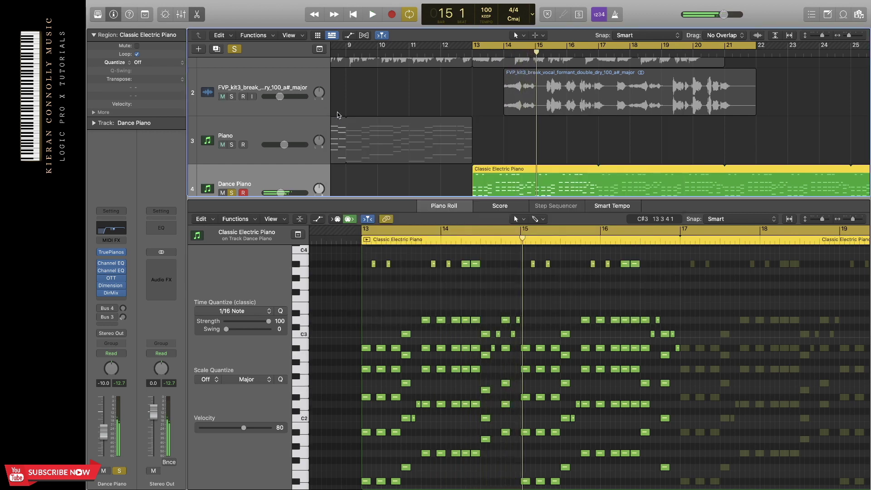
left_click_drag(443, 196, 443, 132)
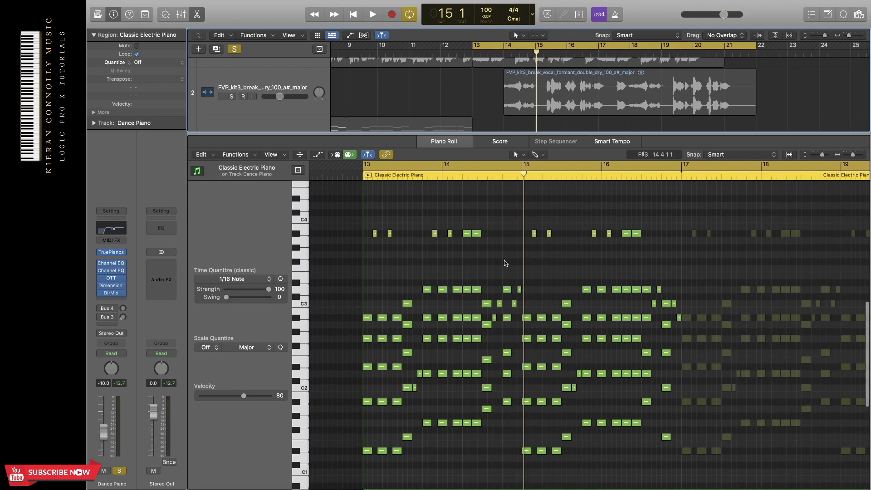
scroll(504, 263, "up", 5)
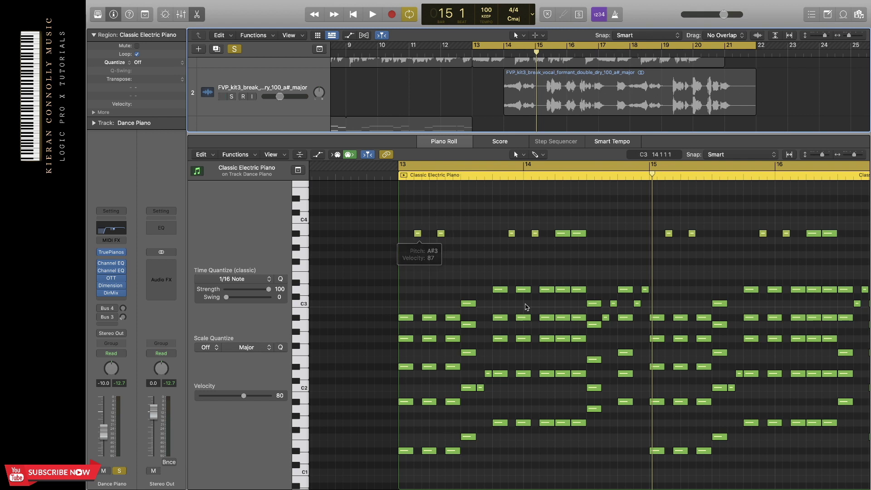
scroll(490, 371, "right", 2)
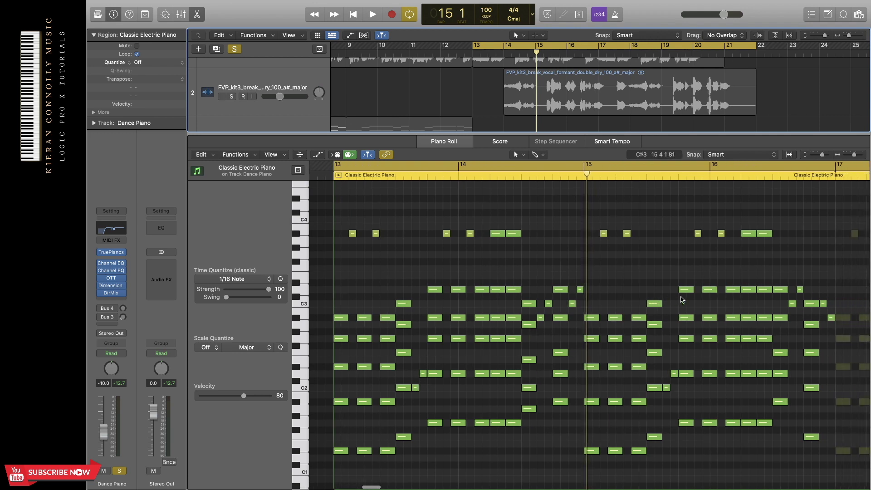
key("space")
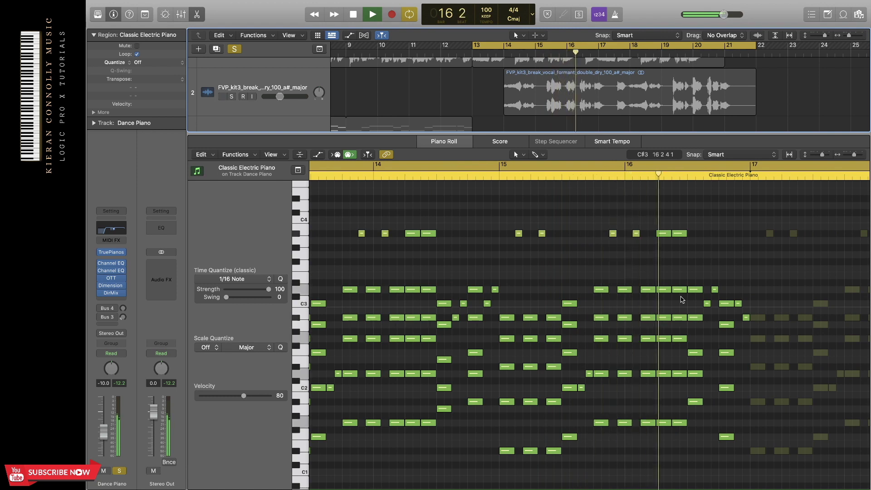
key("space")
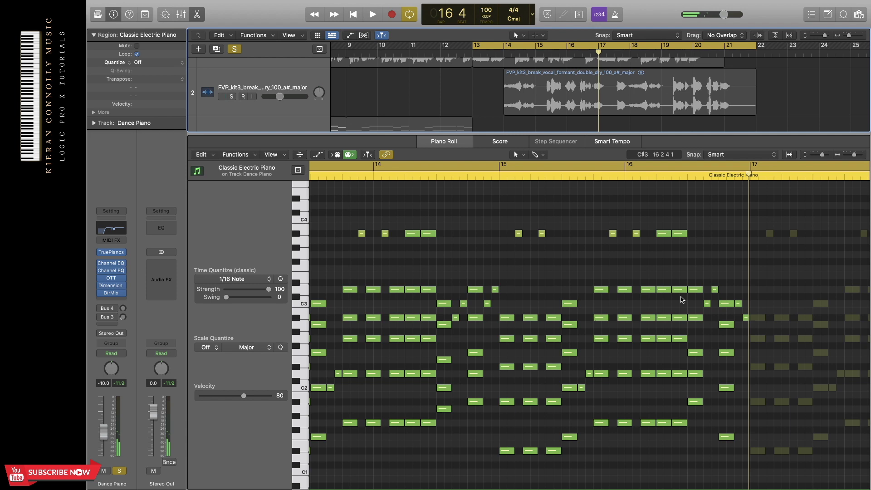
scroll(683, 299, "left", 3)
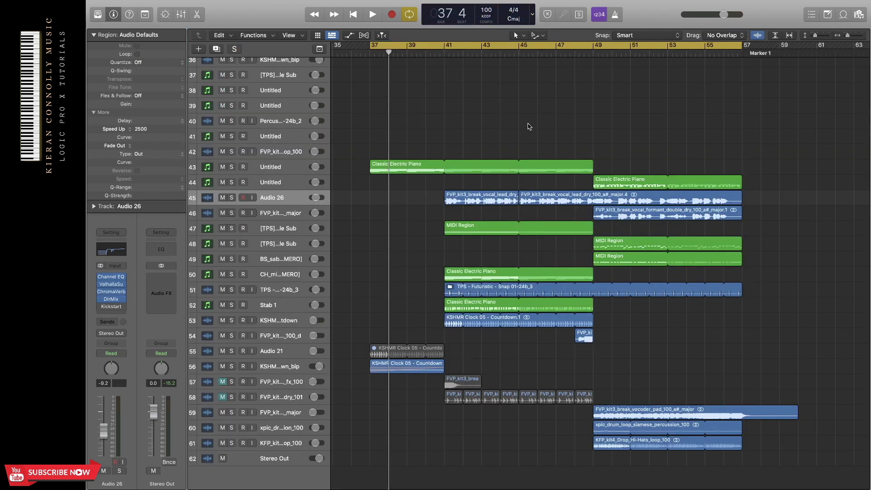
Step: Audition the Untitled piano track soloed, then move the loop range to bars 49–57
scroll(529, 127, "right", 1)
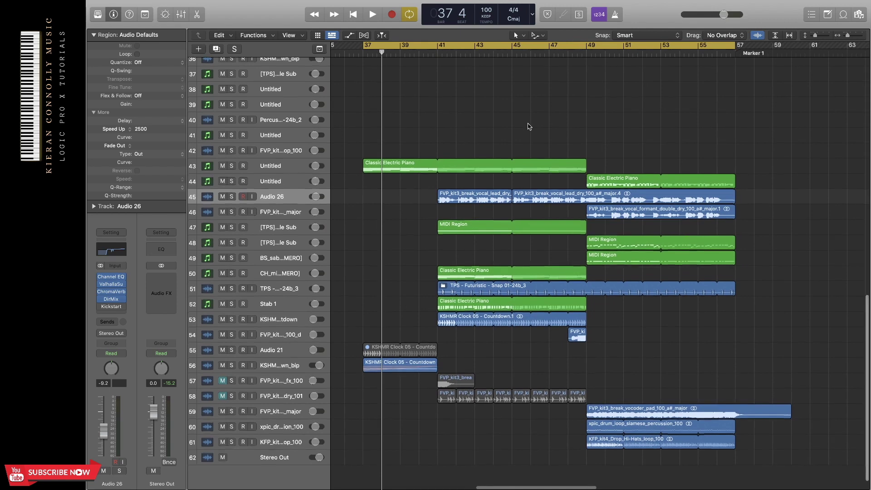
left_click(287, 167)
left_click(233, 166)
key("space")
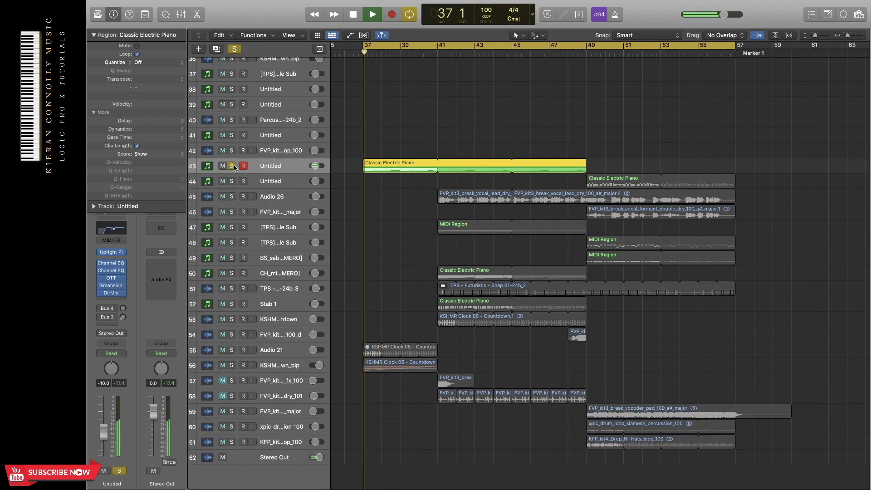
left_click(232, 166)
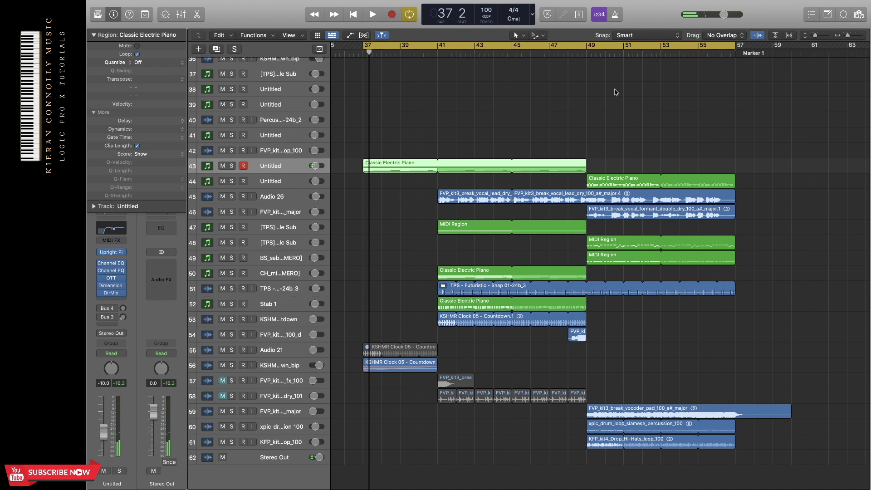
left_click_drag(601, 42, 736, 44)
Step: Audition the vocal formant and Audio 26 tracks soloed, loop bars 41–49, and solo Simple Sub
left_click(290, 218)
left_click(232, 212)
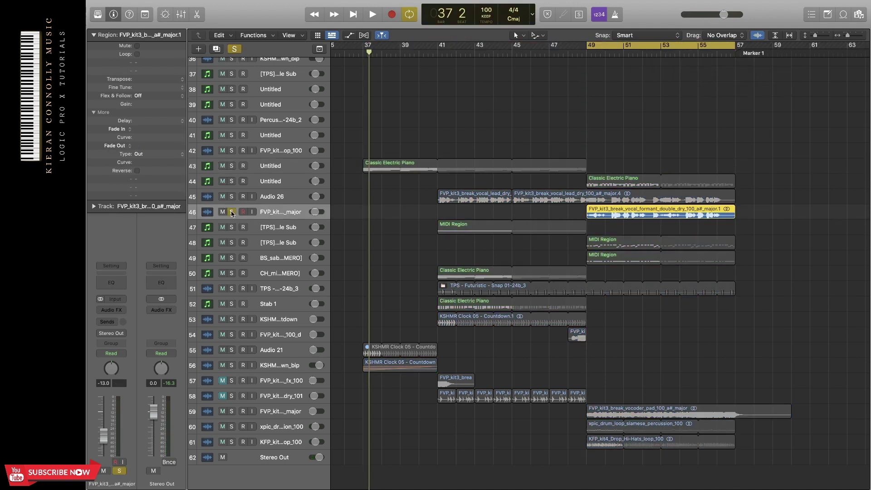
key("space")
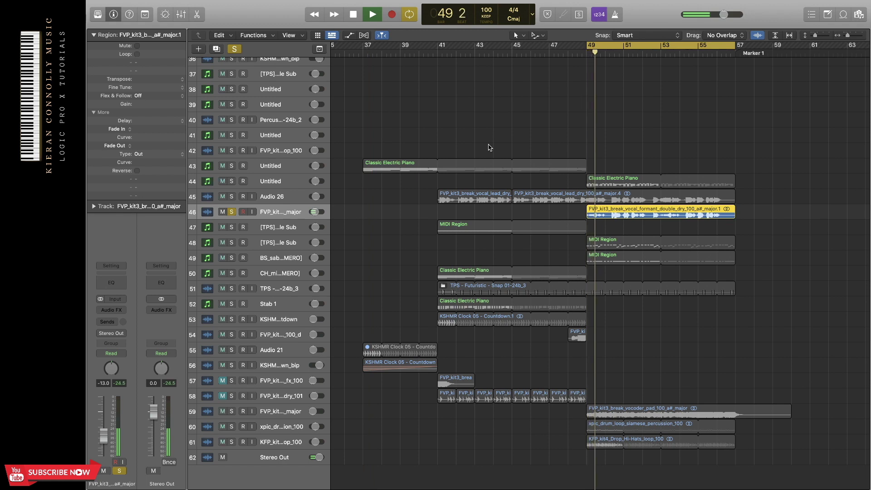
left_click(231, 197)
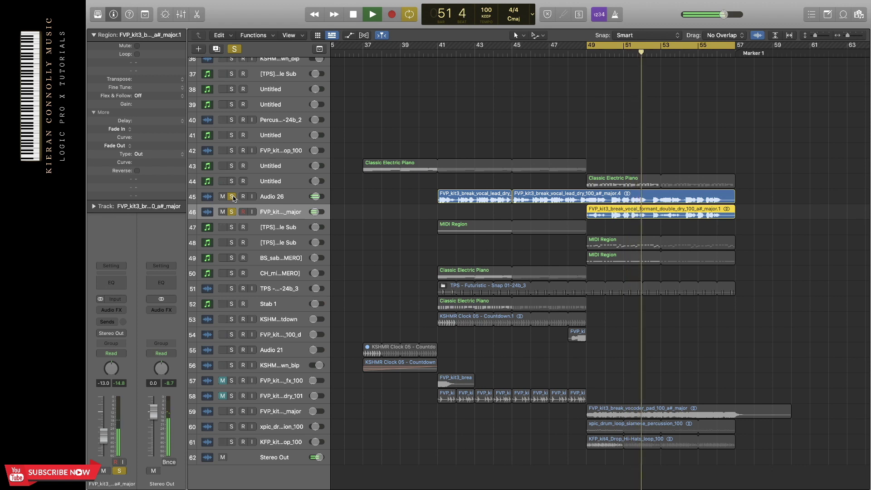
key("space")
left_click(232, 196)
left_click(232, 212)
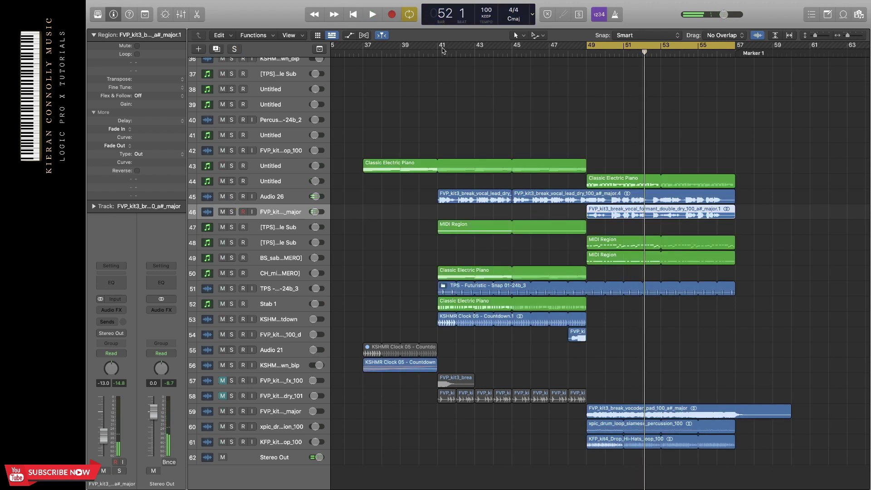
left_click_drag(442, 49, 590, 50)
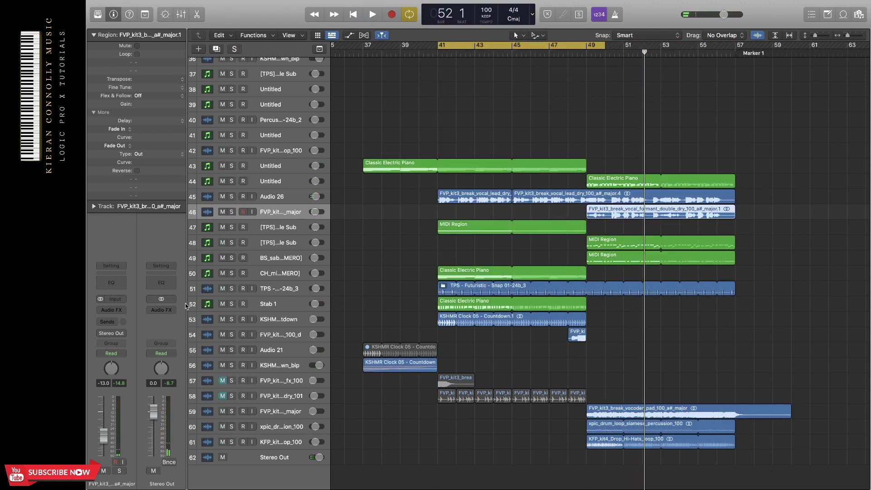
left_click(282, 228)
key("s")
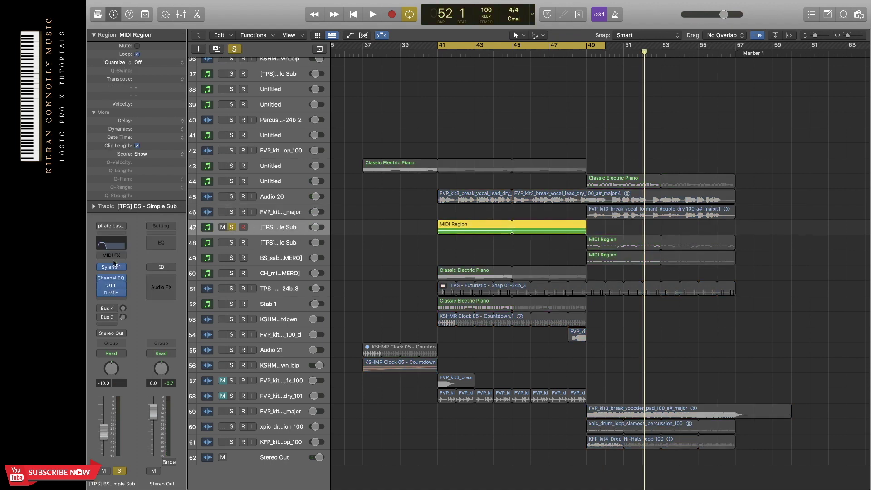
Step: Review the Simple Sub bass's Sylenth1 synth and Channel EQ windows
left_click(111, 267)
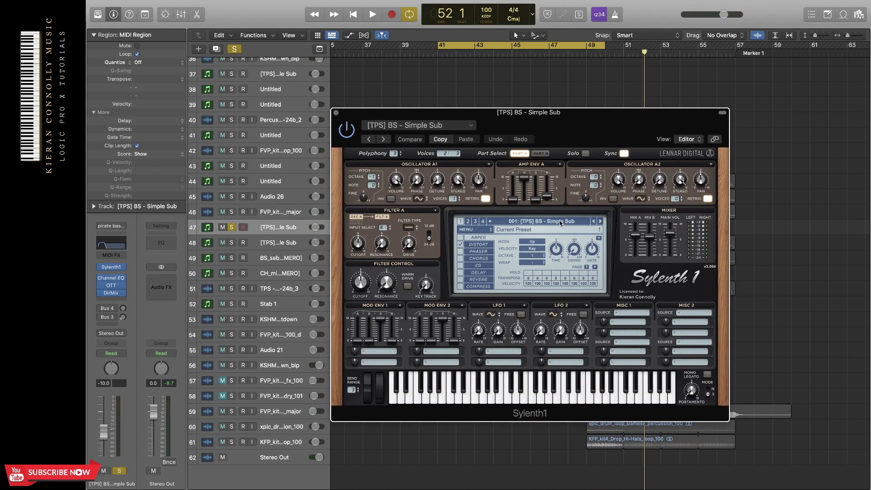
left_click(336, 112)
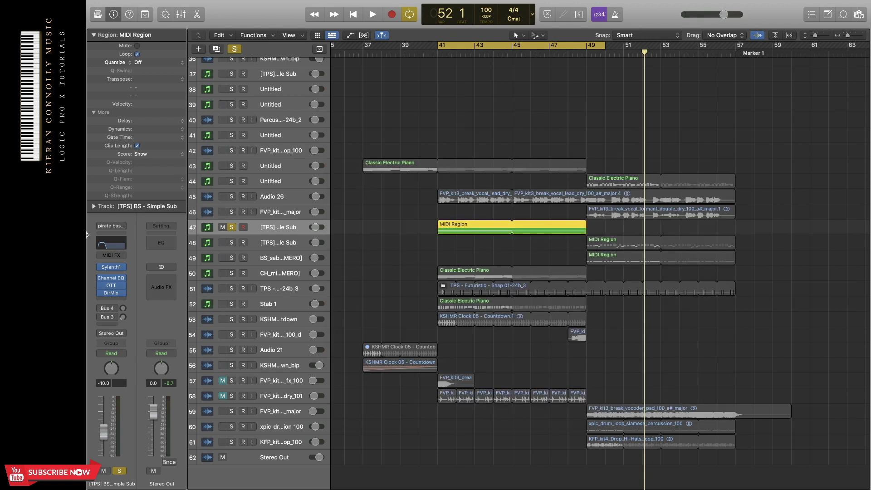
left_click(112, 245)
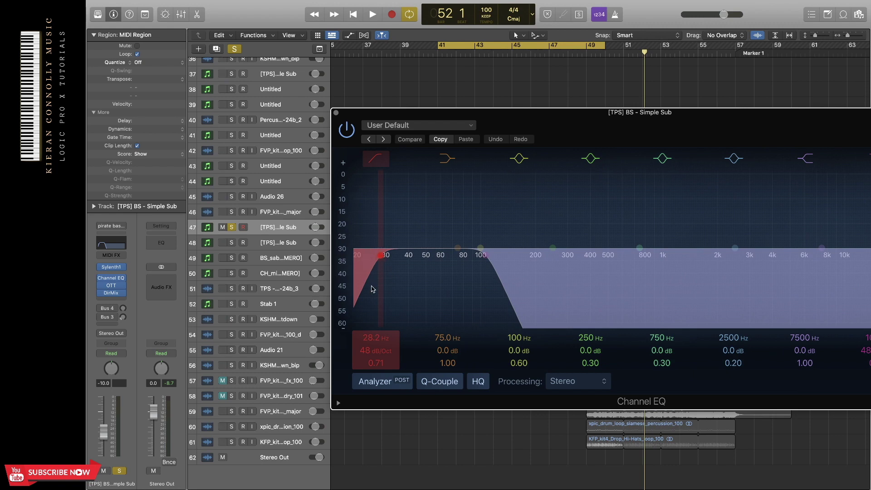
left_click(336, 113)
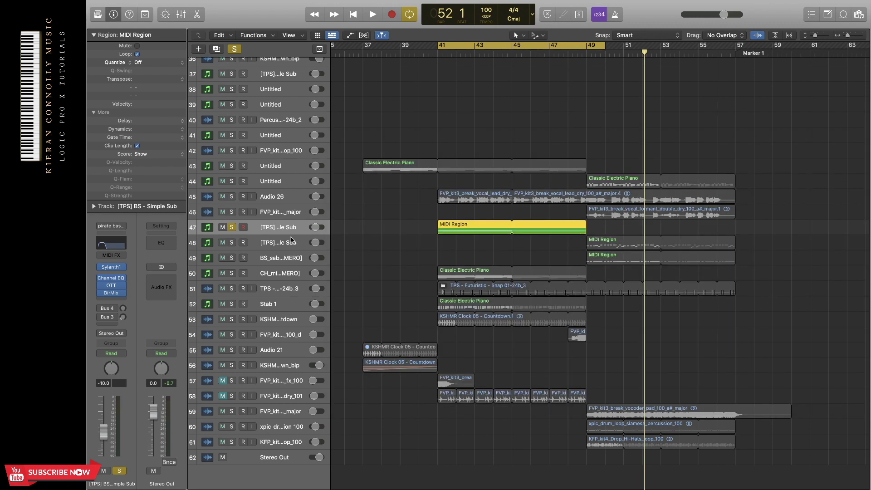
Step: Select CH_miss, unsolo Simple Sub, and review CH_miss's Sylenth1 and Channel EQ
left_click(279, 273)
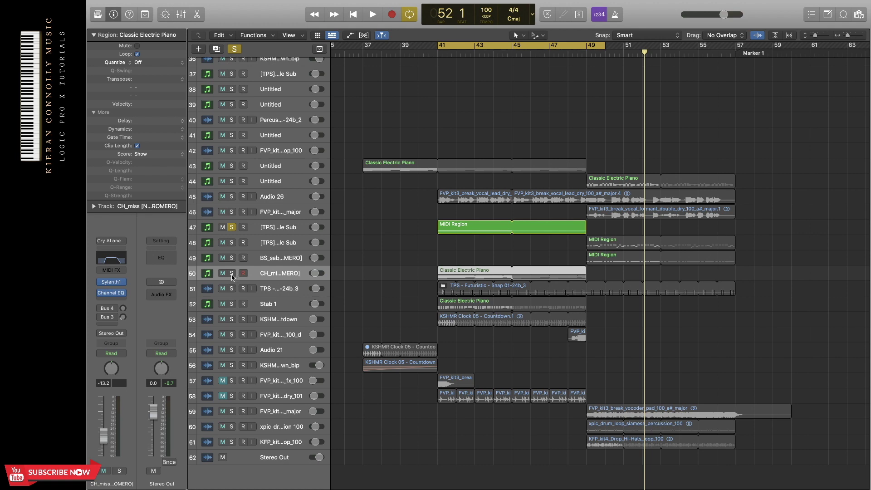
left_click(231, 228)
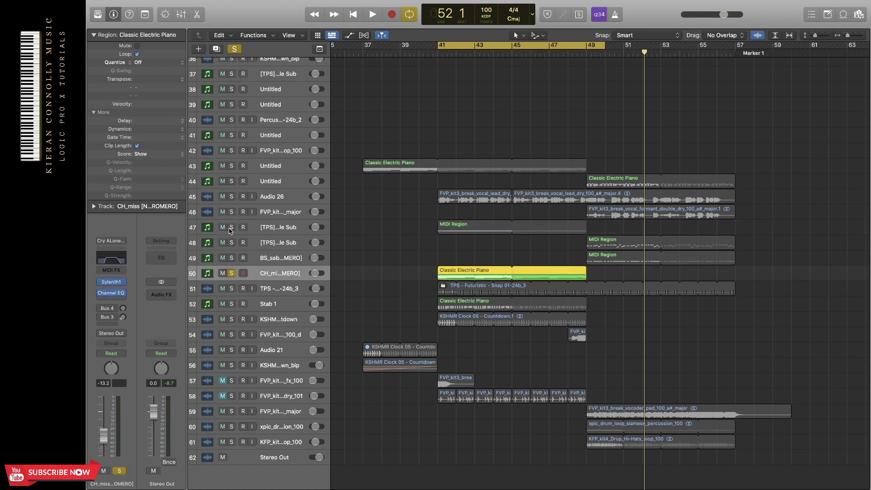
left_click(111, 282)
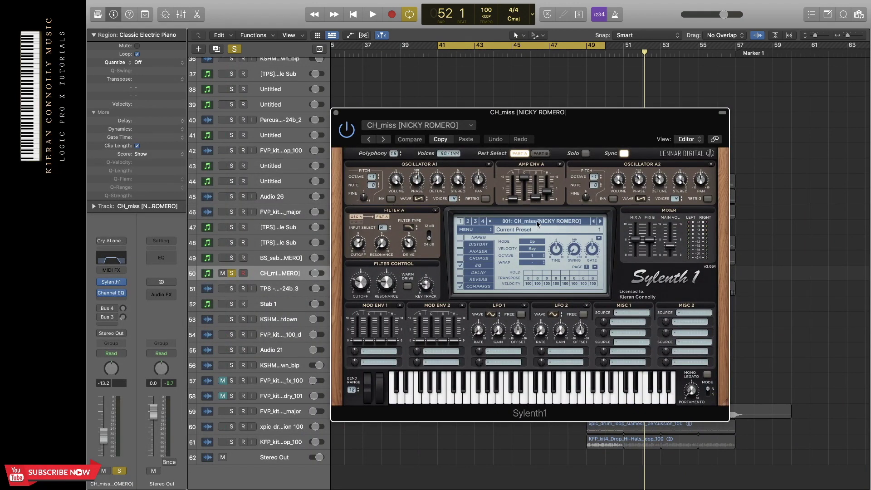
left_click(336, 113)
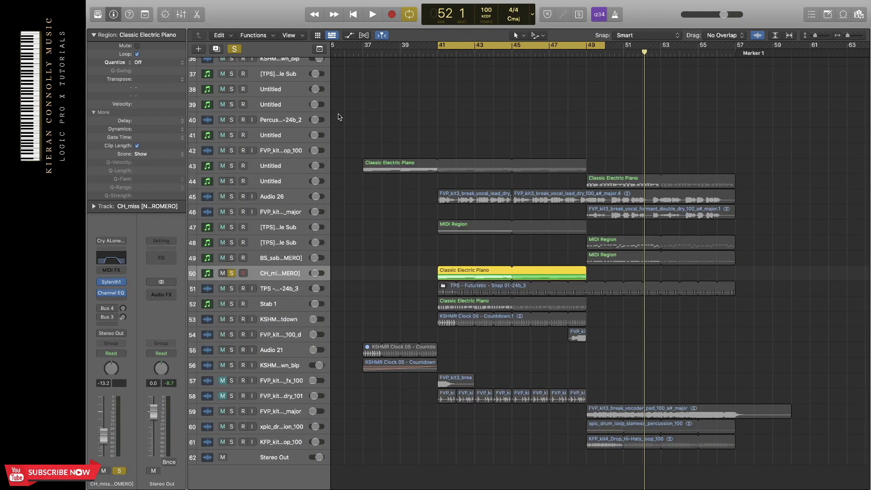
left_click(117, 257)
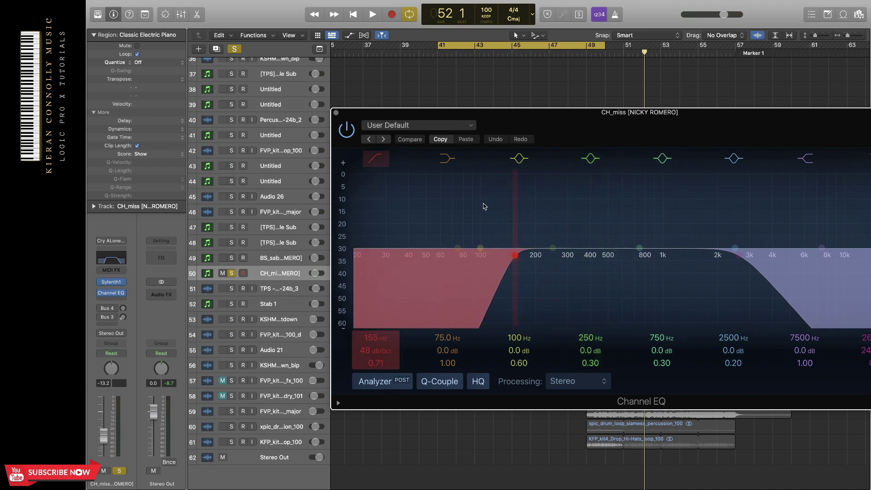
left_click(336, 113)
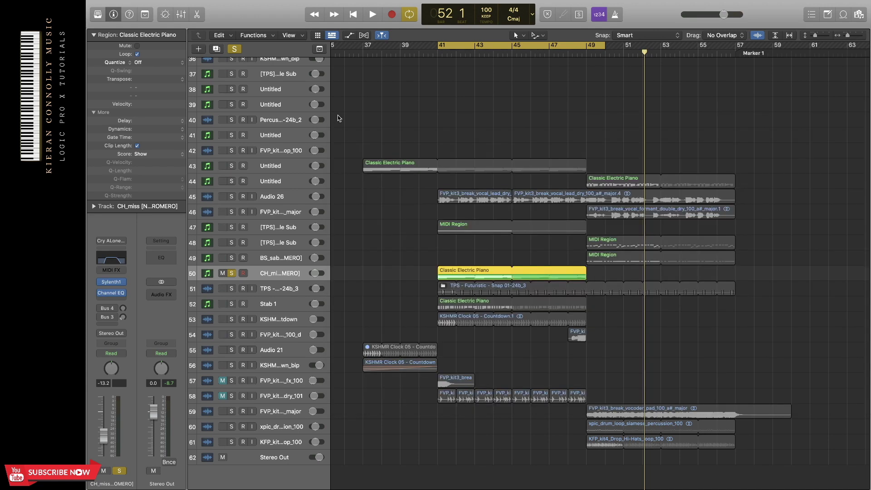
Step: Solo CH_miss, Simple Sub and Untitled piano together and play from bar 41
left_click(232, 273)
left_click(232, 273)
left_click(232, 228)
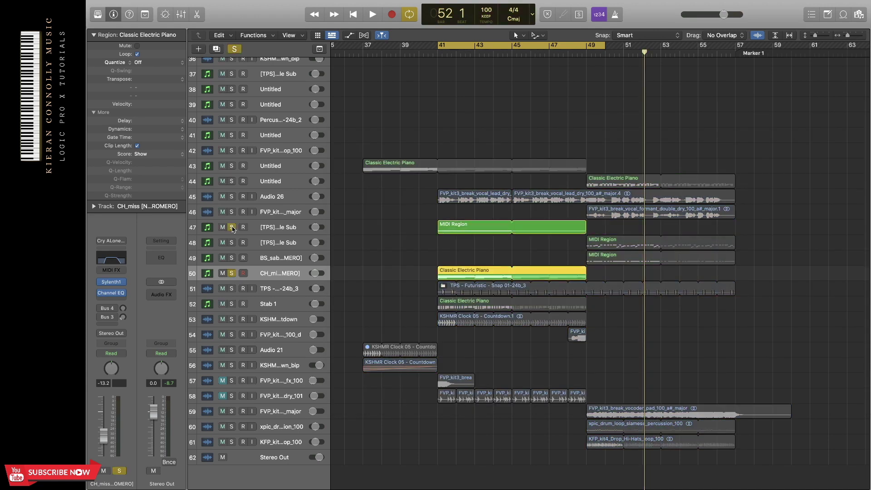
left_click(232, 166)
key("space")
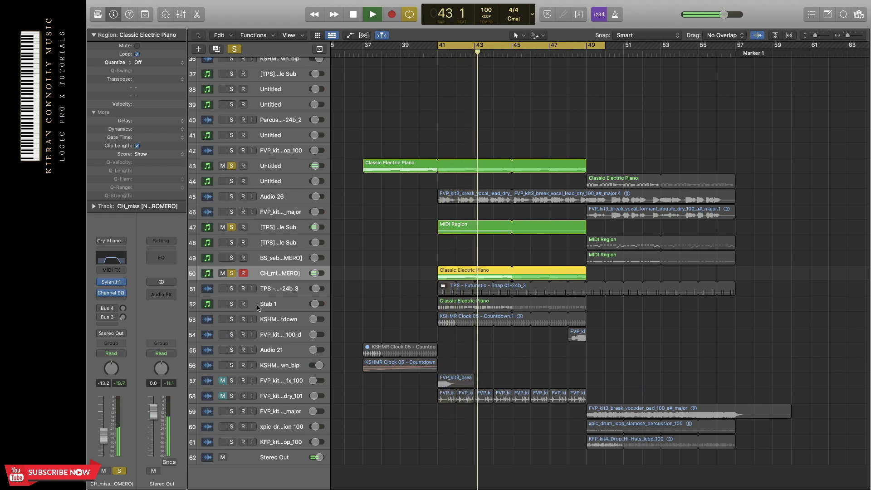
key("space")
Step: Solo and select Stab 1, unsoloing CH_miss, Simple Sub and the Untitled piano
left_click(231, 303)
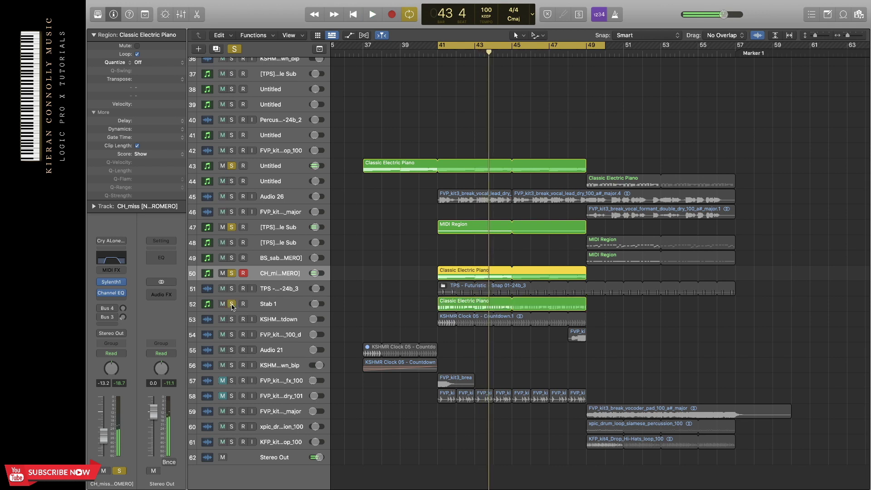
left_click(232, 273)
left_click(232, 228)
left_click(232, 166)
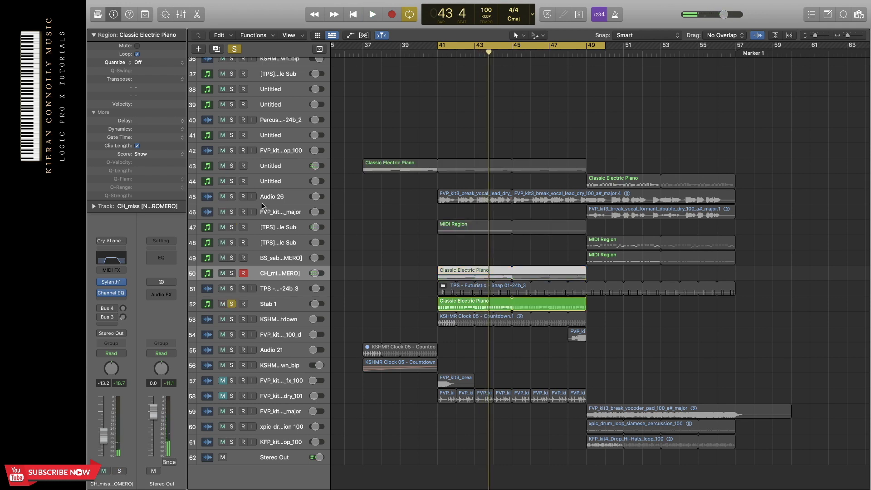
left_click(273, 309)
Step: Open the Stab 1 notes, check its Sylenth1 synth, and play the stab pattern
double_click(450, 306)
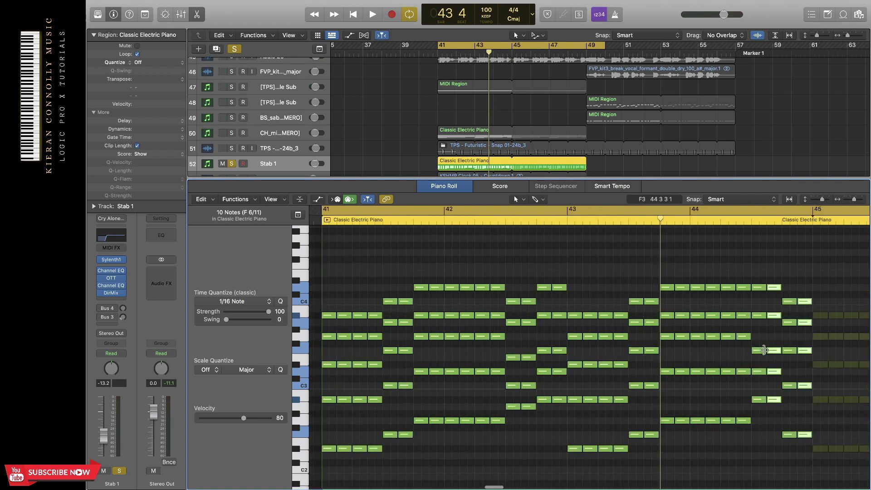
left_click(112, 260)
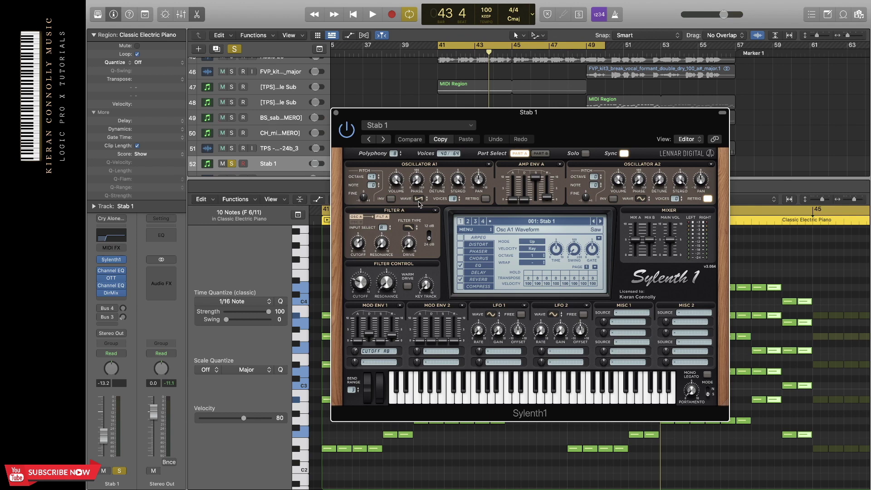
left_click(336, 112)
key("space")
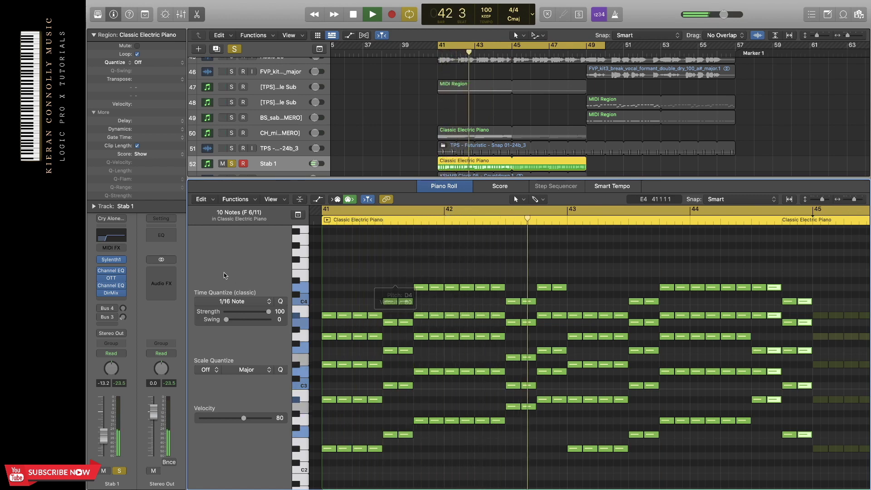
mouse_move(113, 272)
key("space")
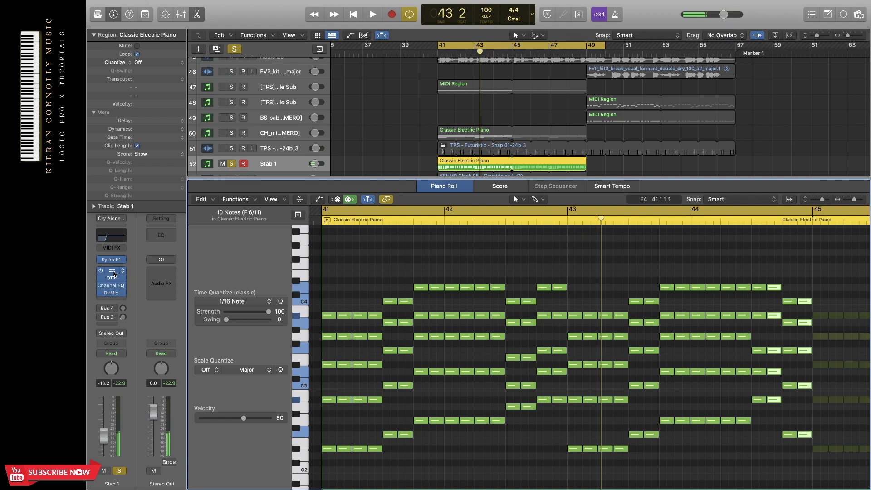
Step: Review Stab 1's Channel EQ and Direction Mixer, then clear the region selection
left_click(113, 271)
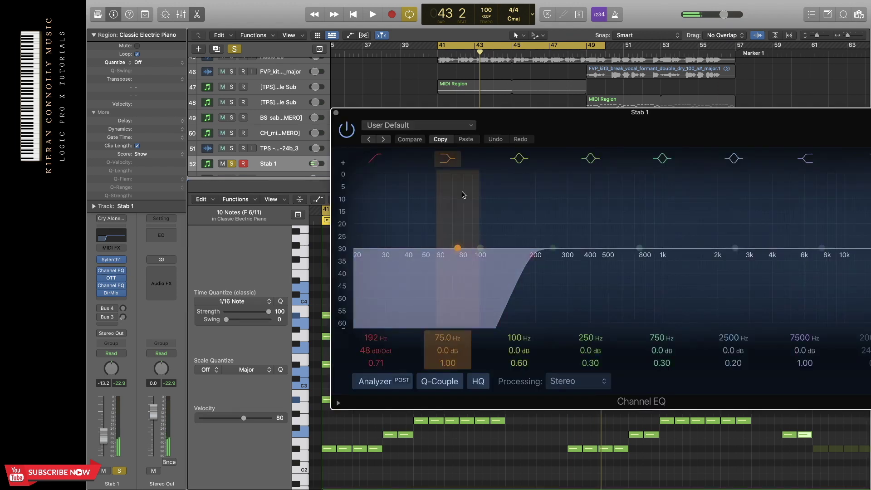
left_click(336, 113)
left_click(111, 292)
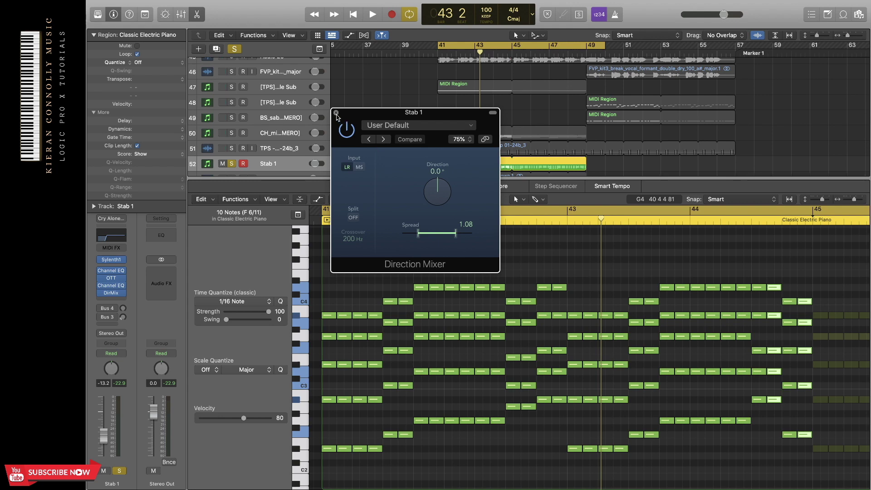
left_click(336, 113)
left_click(410, 139)
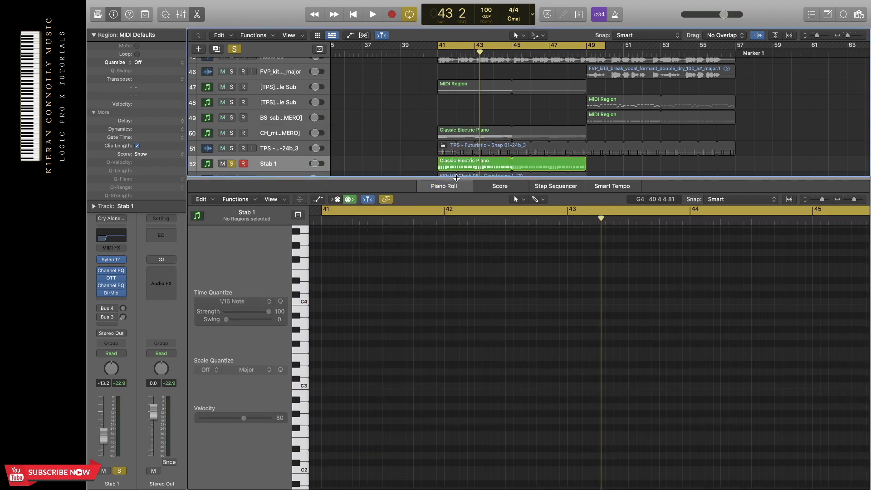
Step: Show automation lanes and pick Sylenth1 FilterCtl Cutoff as Stab 1's automated parameter
key("p")
key("a")
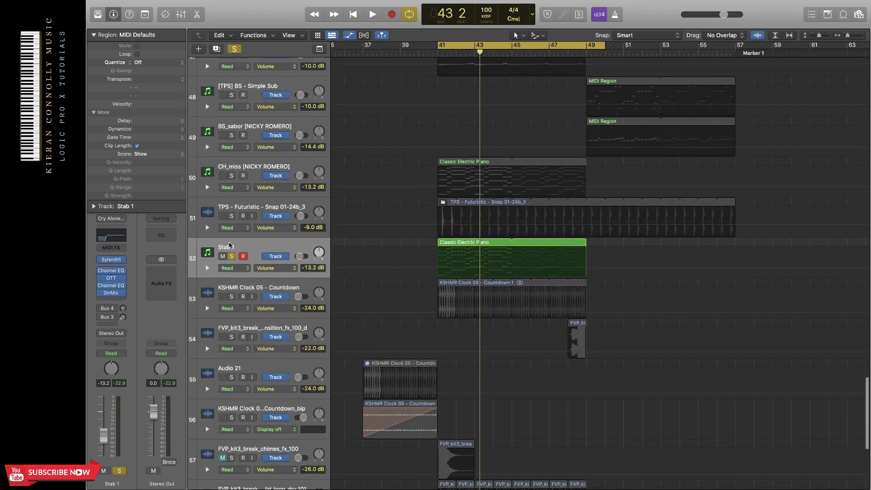
left_click(208, 268)
left_click(226, 293)
mouse_move(281, 360)
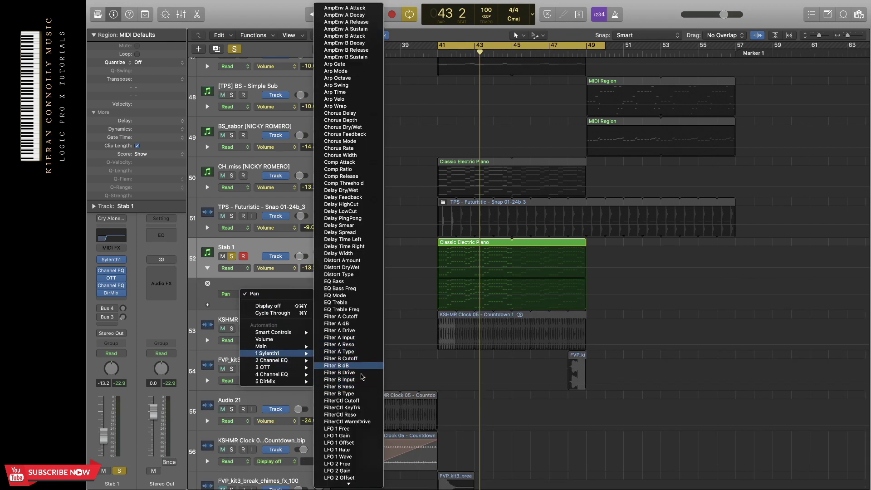
left_click(363, 401)
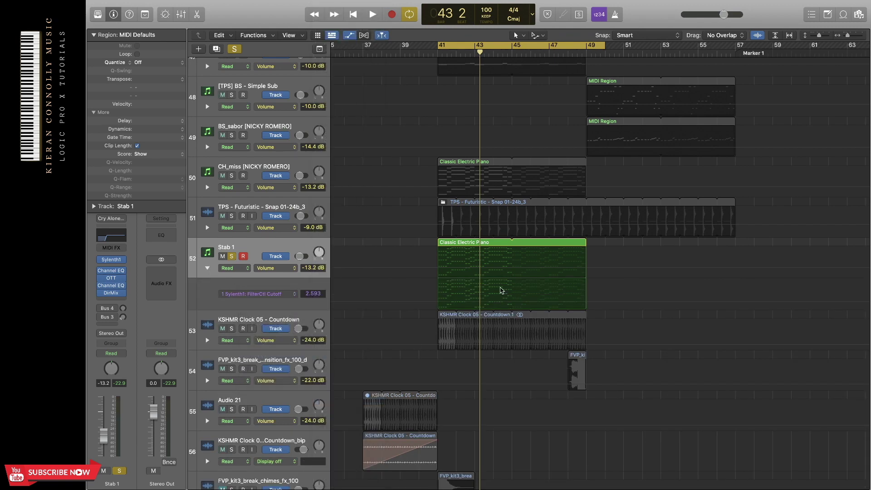
Step: Add cutoff nodes at bar 41, near bar 48 at 4.647, and bar 49 at 1.771
left_click(438, 305)
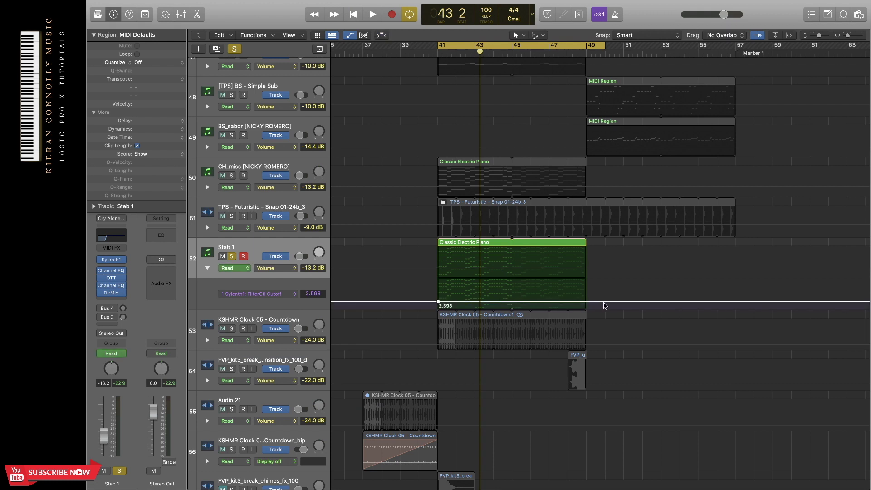
left_click(567, 301)
left_click_drag(568, 301, 597, 307)
left_click(589, 296)
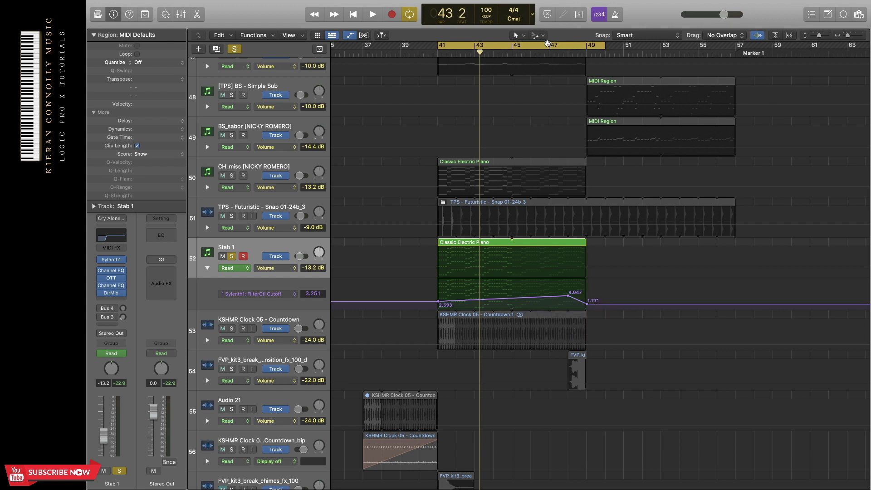
Step: Curve the rising and falling cutoff segments and raise the peak while playing the build-up
left_click(536, 35)
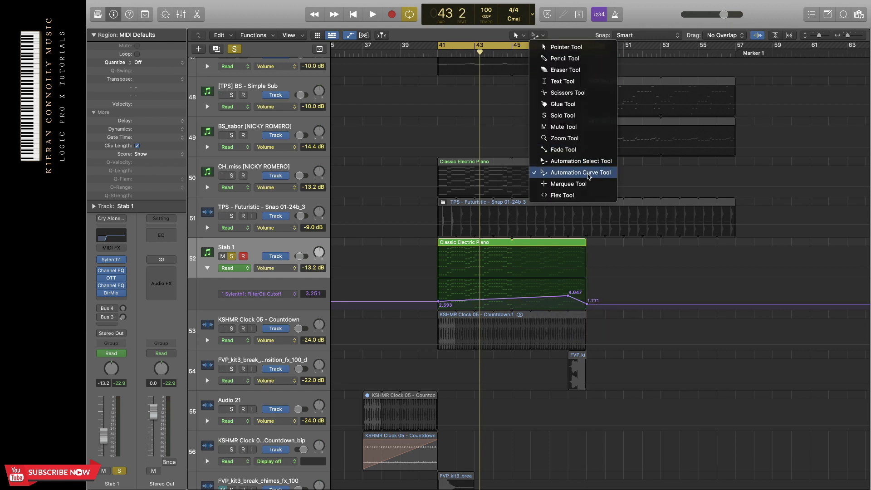
left_click(588, 177)
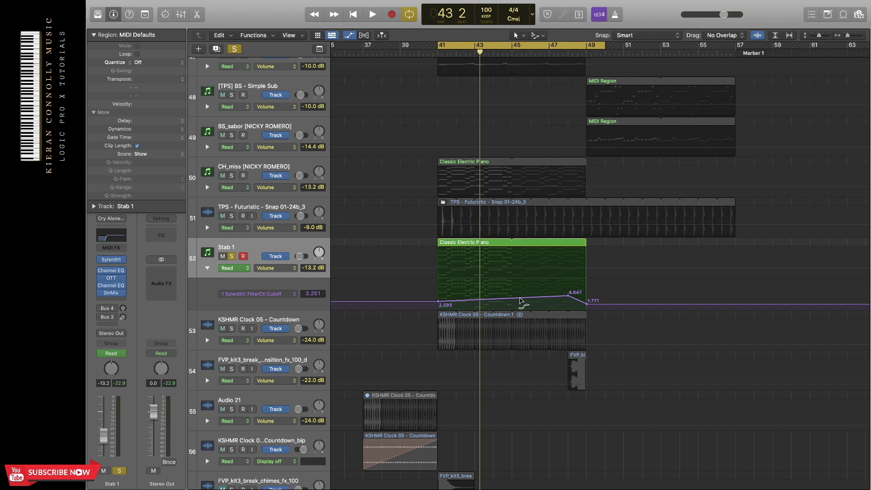
left_click_drag(520, 299, 521, 326)
left_click_drag(578, 300, 584, 289)
key("space")
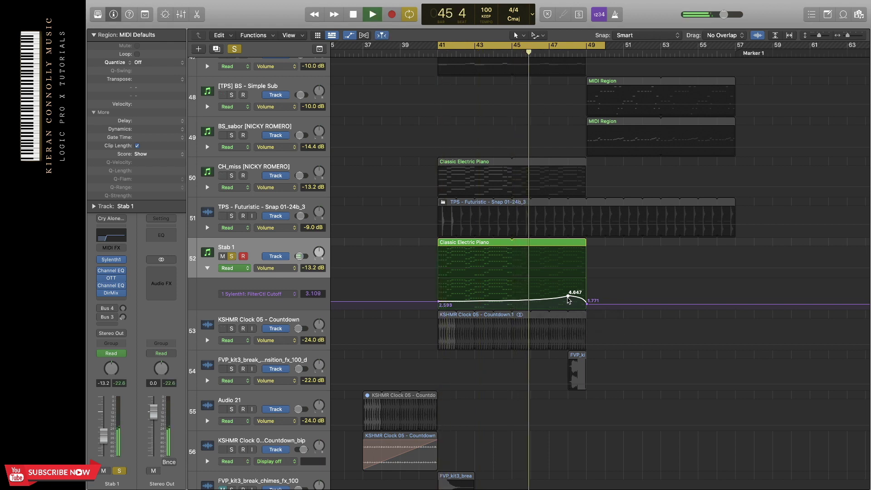
mouse_move(567, 296)
left_mouse_down()
mouse_move(568, 282)
mouse_move(567, 297)
left_mouse_up()
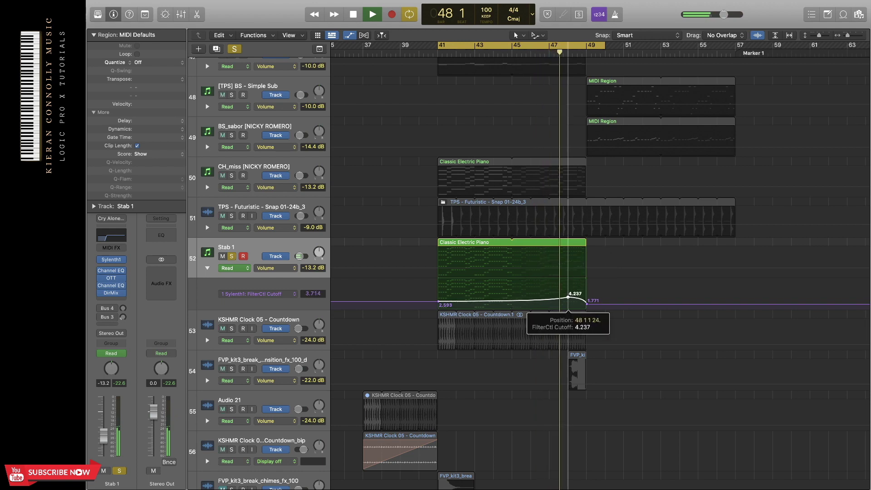
Step: Unsolo Stab 1 and play the KSHMR clock countdown alone from bar 41, then unsolo it
key("a")
key("space")
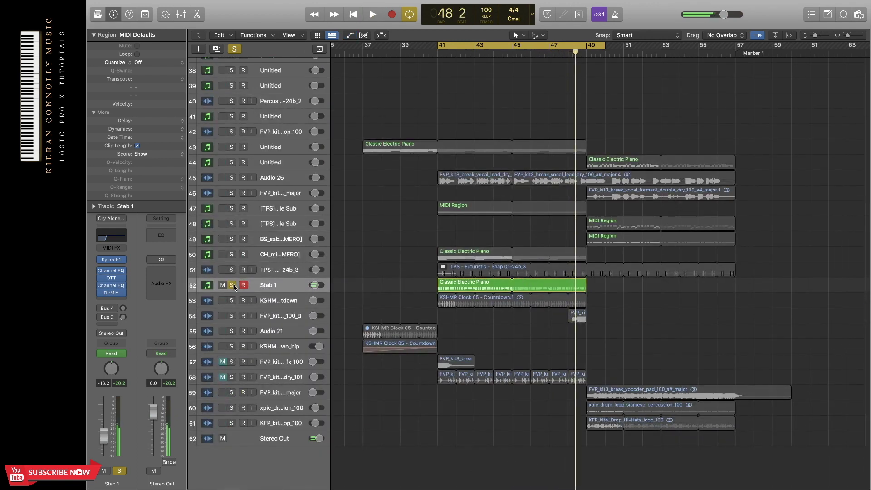
left_click(232, 285)
left_click(231, 300)
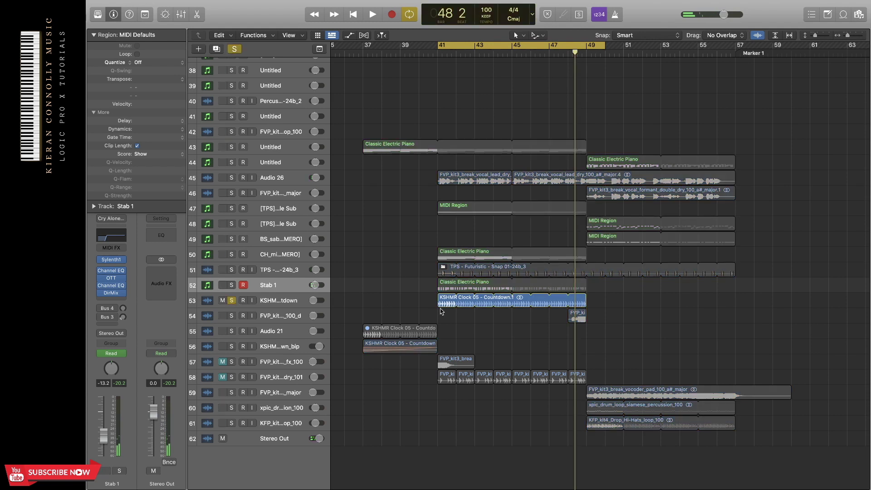
key("space")
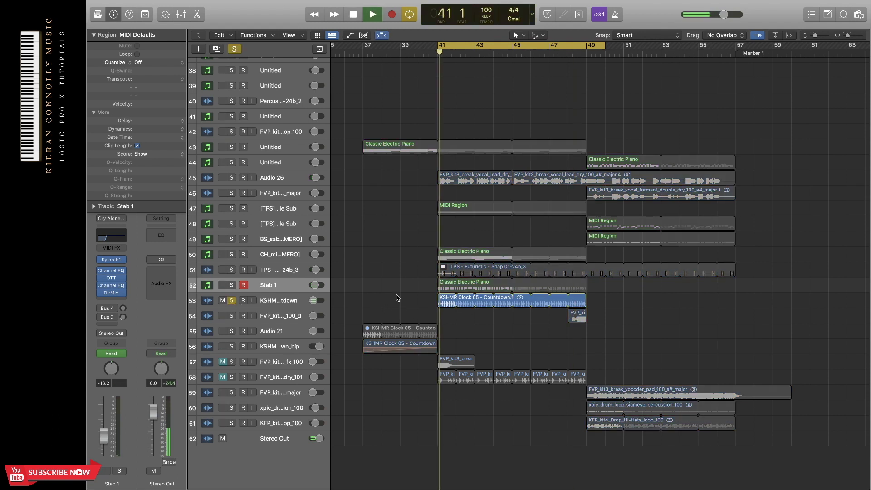
key("space")
left_click(231, 300)
Step: Play the full build-up from bar 41 and briefly solo the TPS Futuristic snap track
scroll(409, 285, "up", 3)
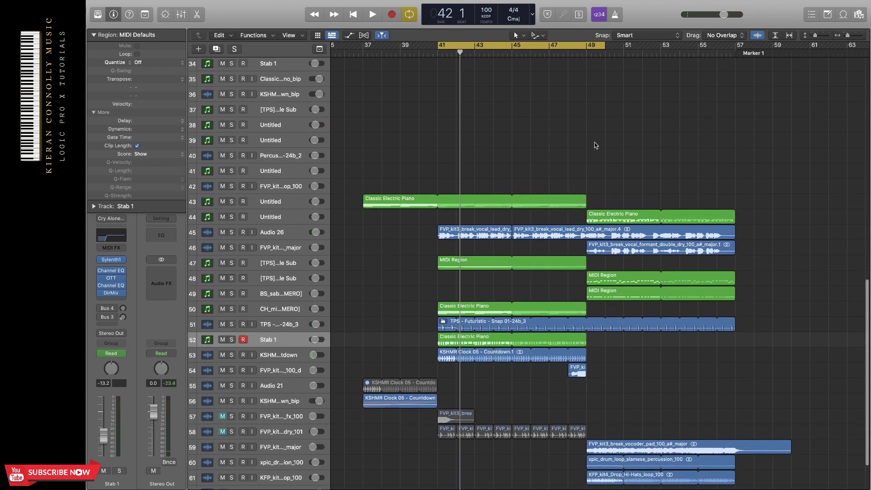
key("space")
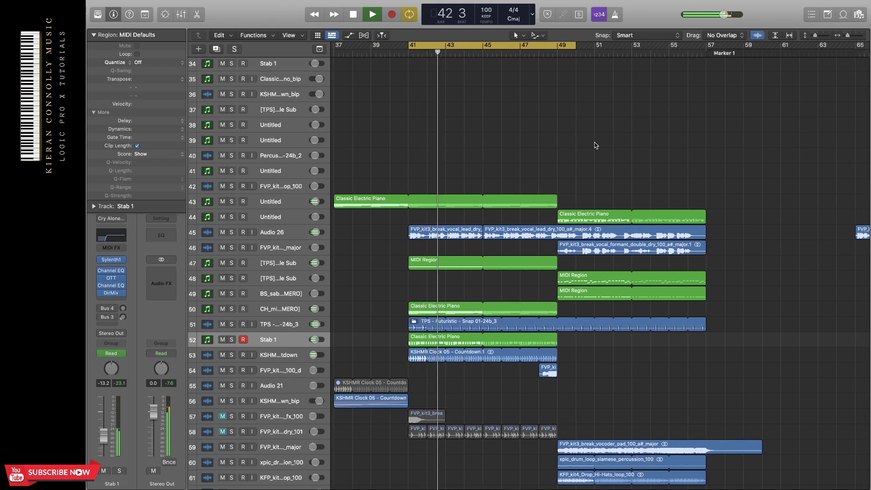
key("space")
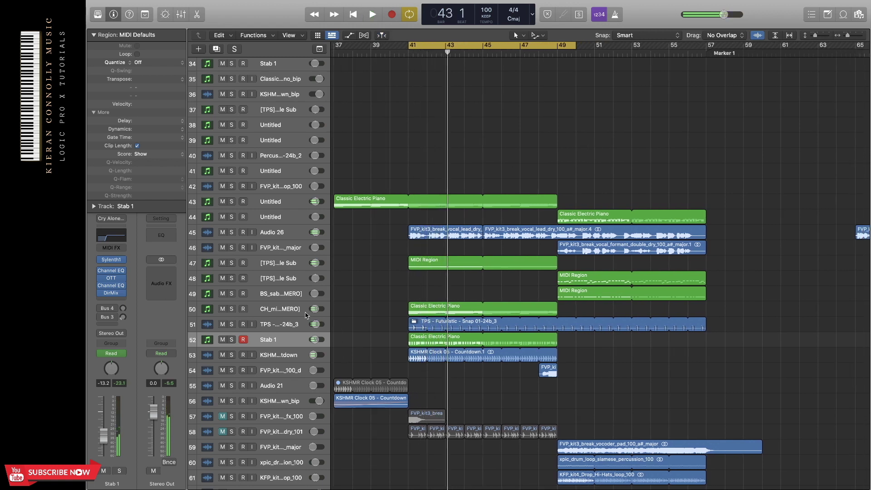
left_click(286, 320)
left_click(232, 324)
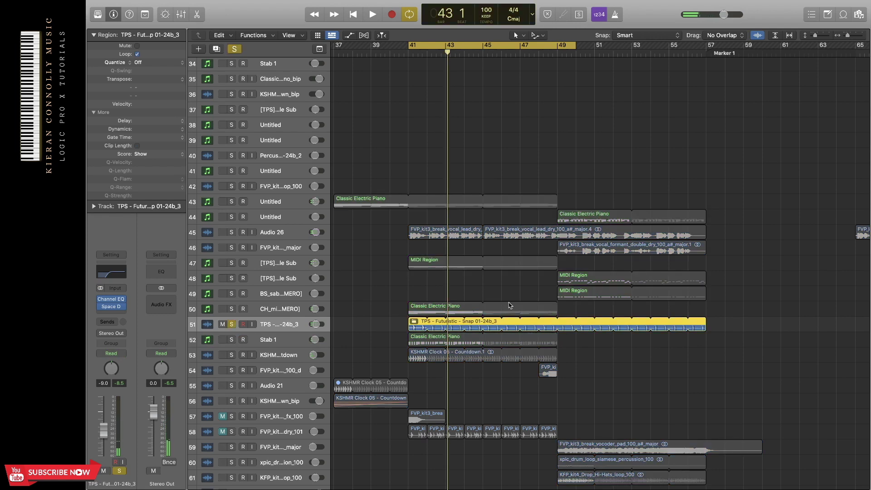
left_click(231, 324)
key("space")
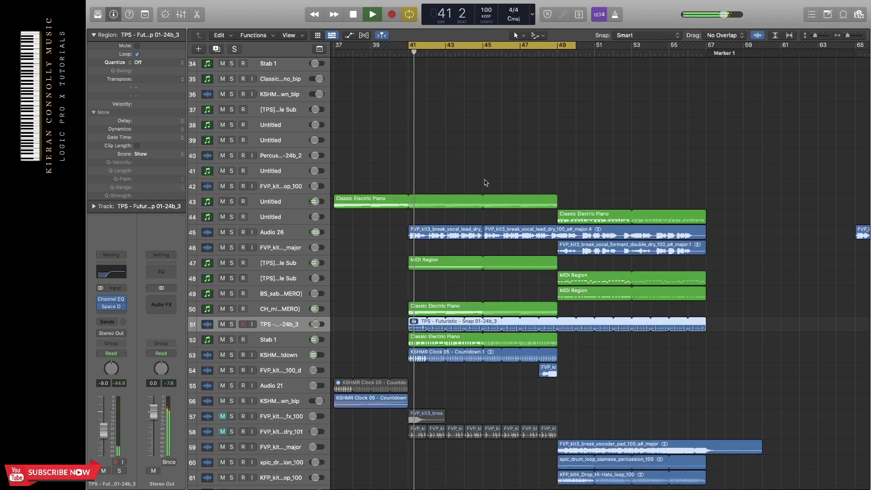
Step: Set the cycle range to bars 49–57 for the drop
left_click(539, 44)
scroll(589, 111, "right", 3)
scroll(589, 110, "down", 2)
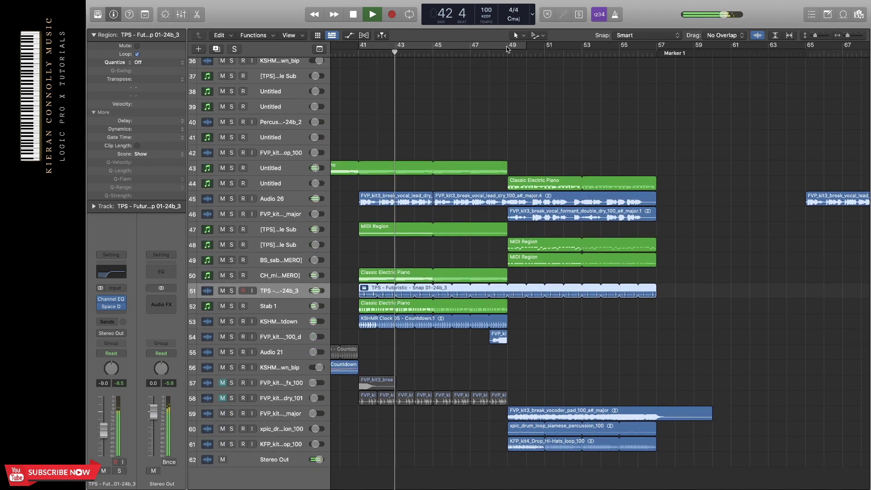
left_click_drag(508, 46, 652, 60)
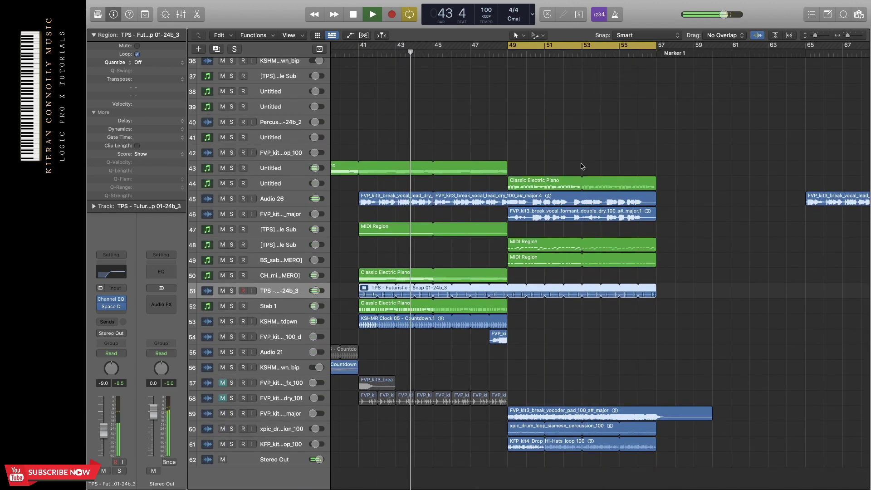
key("space")
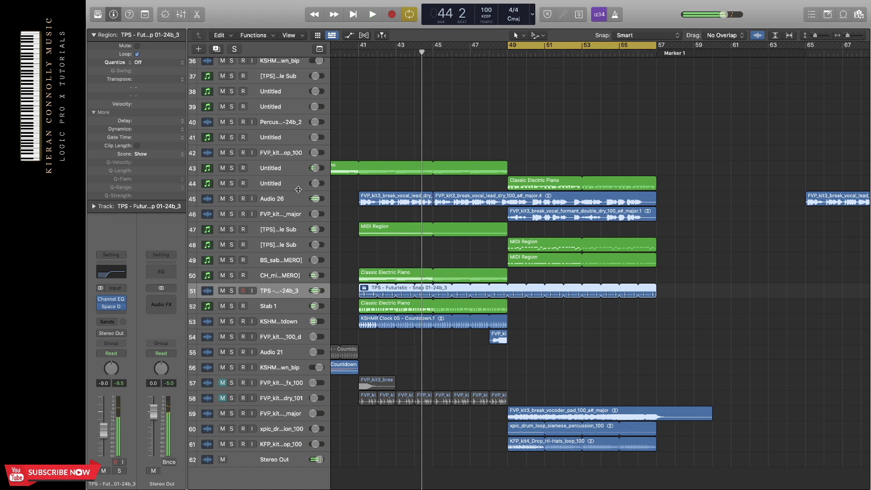
Step: Show the BS_sabor bass region's notes from bar 49 in the Piano Roll
left_click(533, 249)
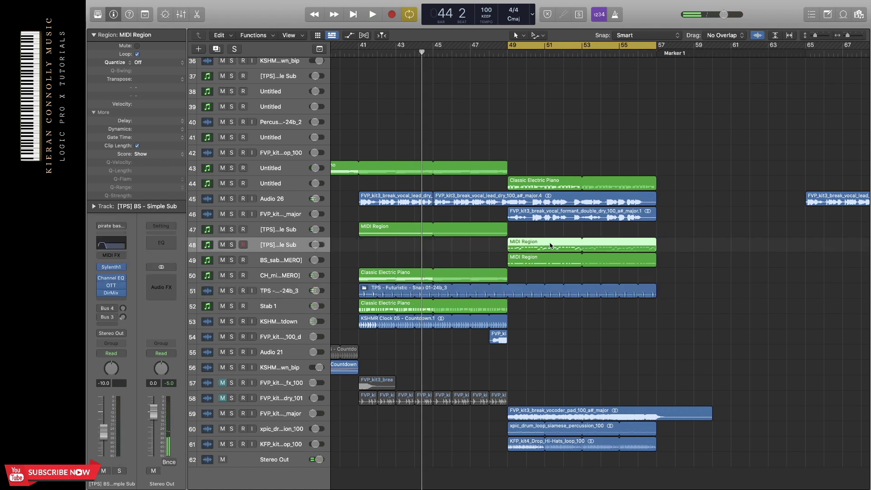
double_click(551, 246)
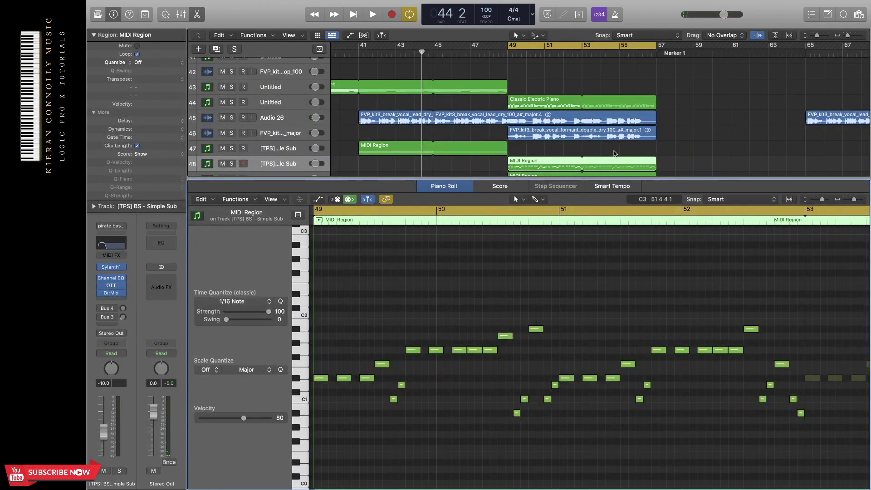
scroll(587, 144, "down", 3)
left_click(545, 143)
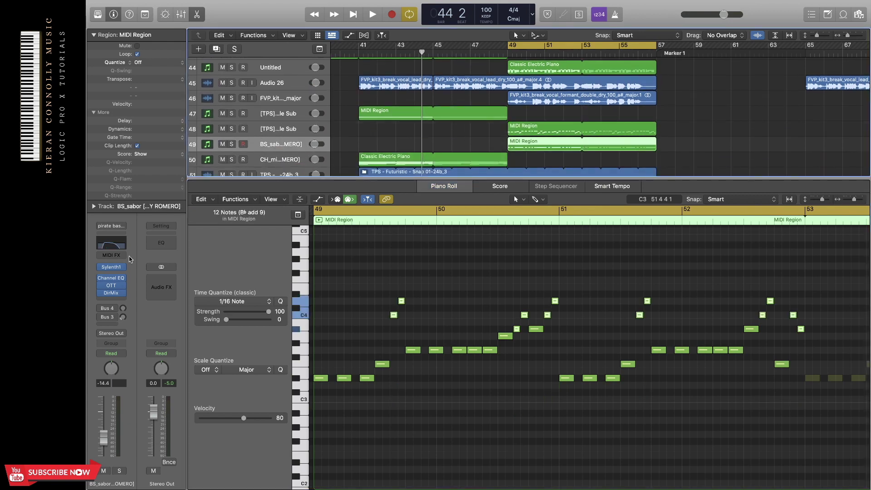
Step: Check the BS_sabor Sylenth1 synth, then solo the track and play the drop from bar 49
left_click(113, 268)
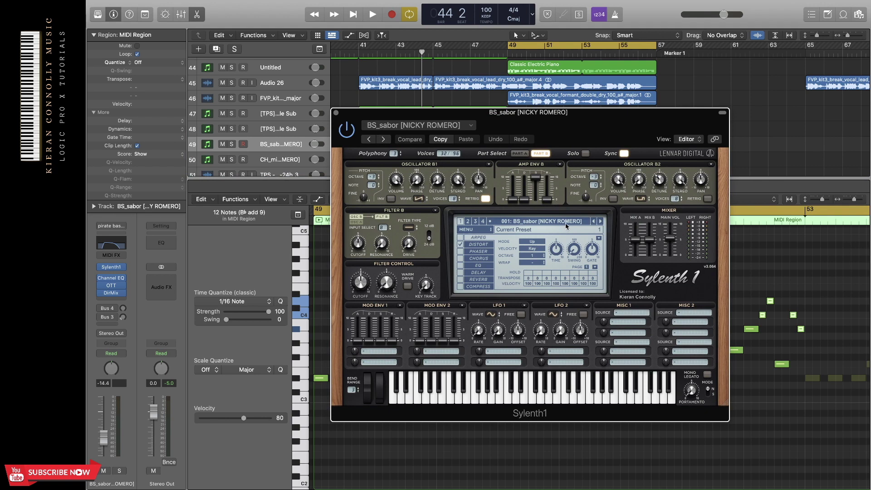
left_click(336, 113)
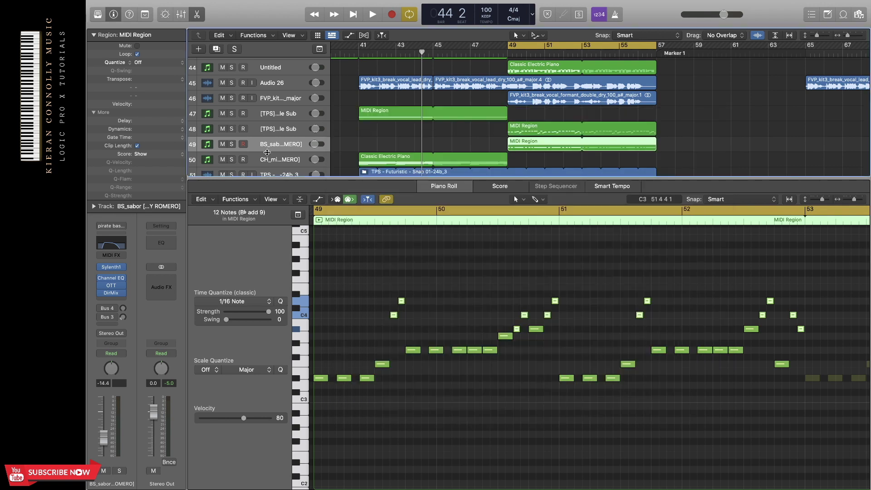
key("s")
key("space")
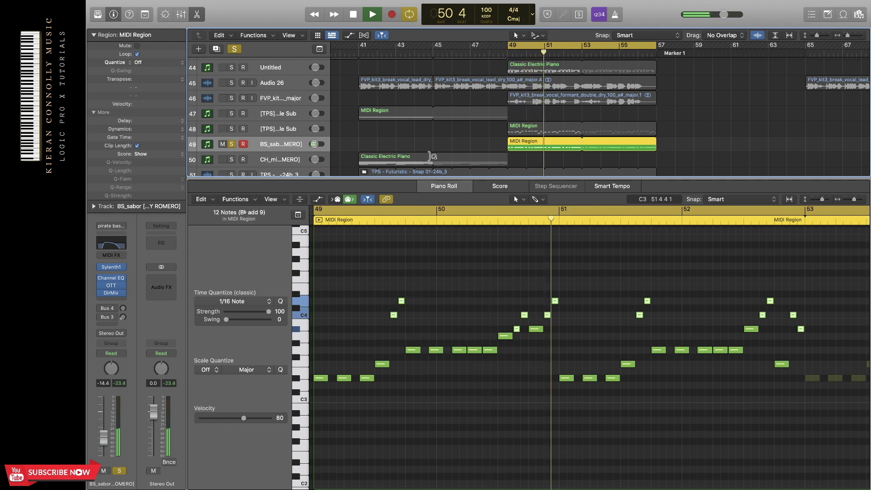
key("space")
left_click(109, 247)
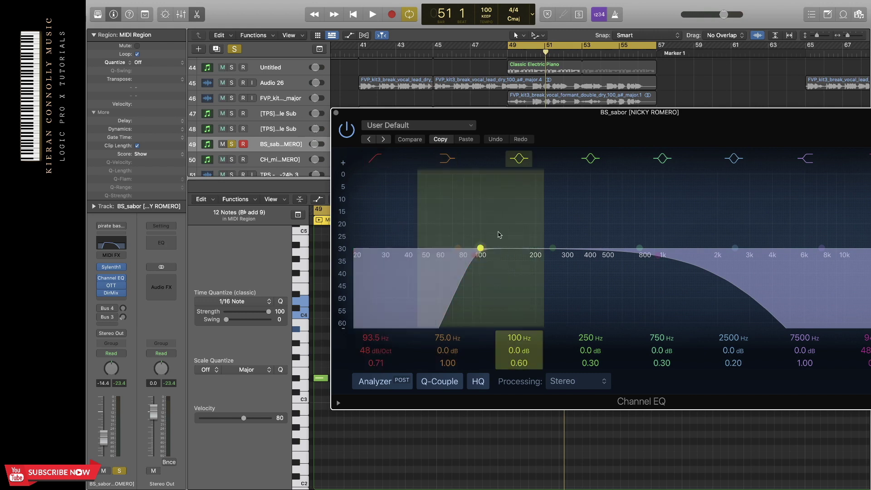
Step: Inspect the BS_sabor Channel EQ enlarged, then view its Direction Mixer settings
left_click(387, 254)
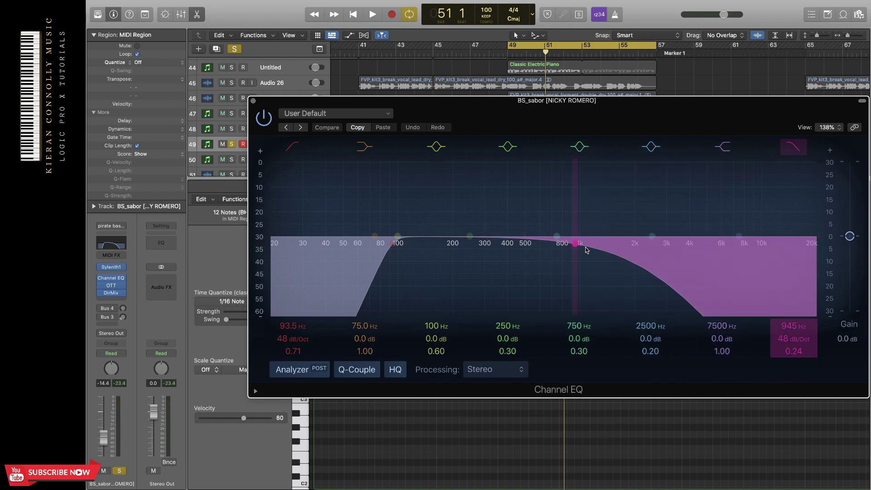
left_click(252, 100)
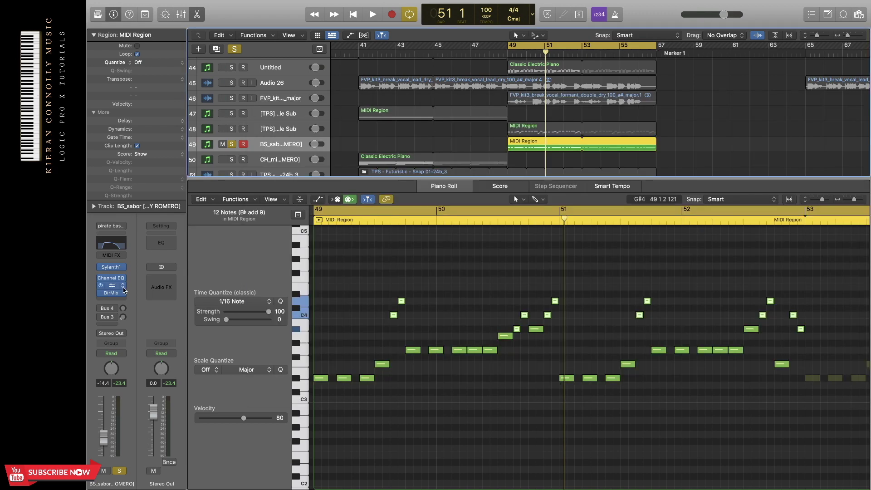
left_click(110, 289)
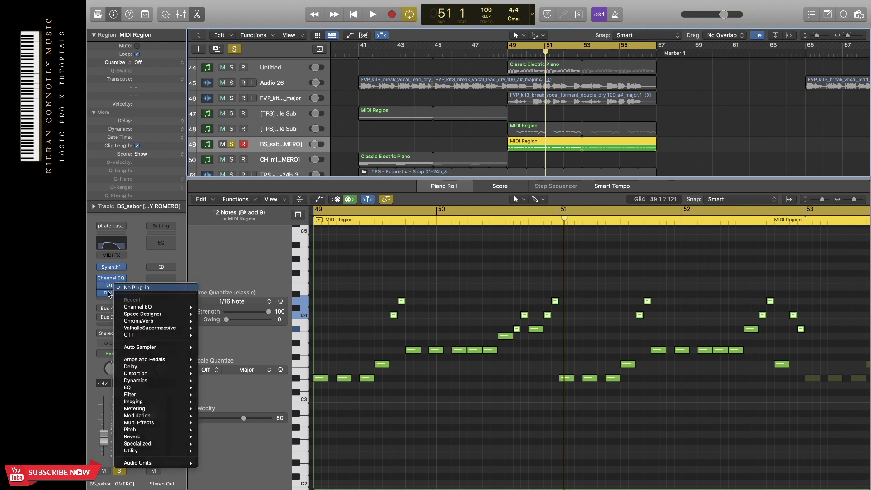
left_click(110, 293)
left_click(111, 293)
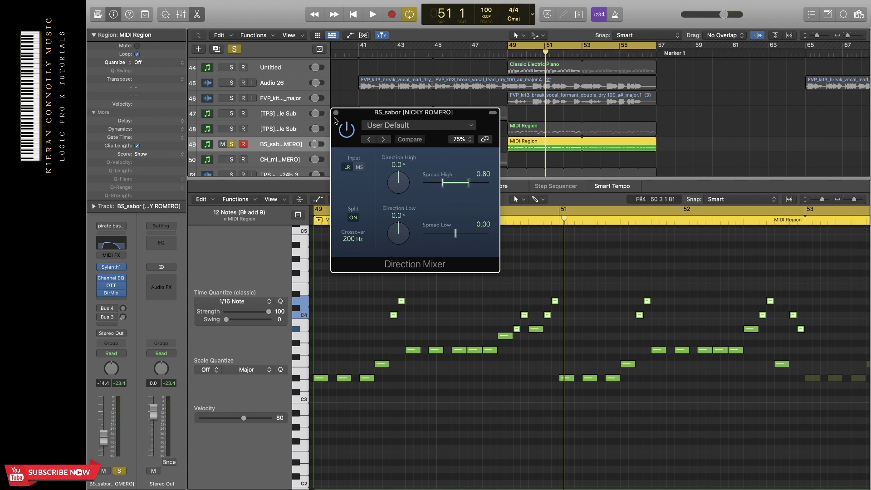
left_click(336, 112)
Step: Unsolo BS_sabor and close the Piano Roll to show all tracks
scroll(553, 127, "down", 1)
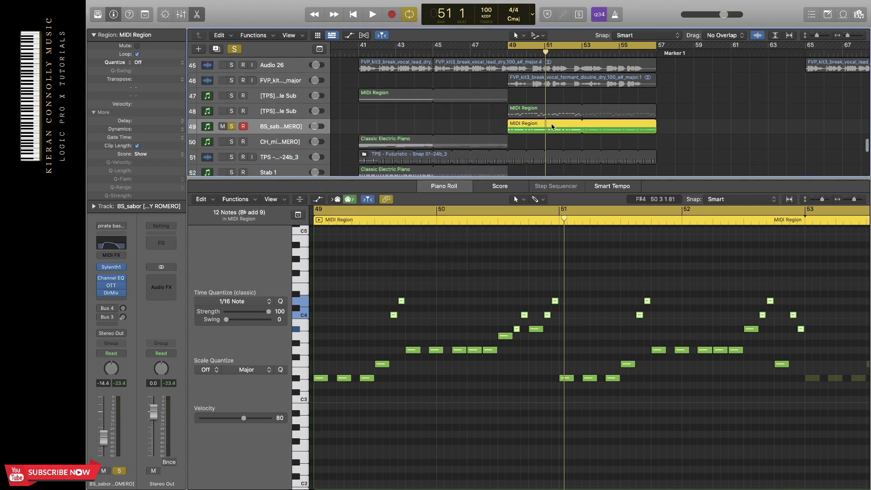
left_click(232, 126)
left_click(473, 186)
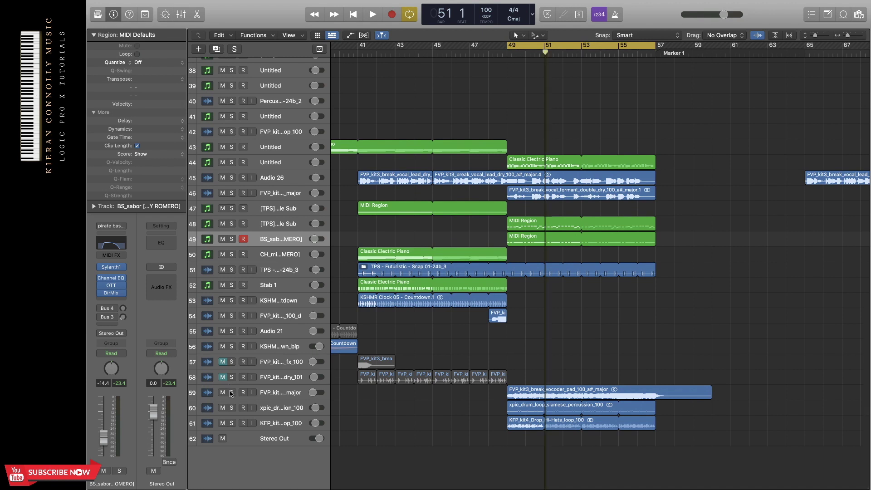
Step: Solo the vocoder pad track 59 and play it from bar 49
left_click(231, 392)
left_click(262, 393)
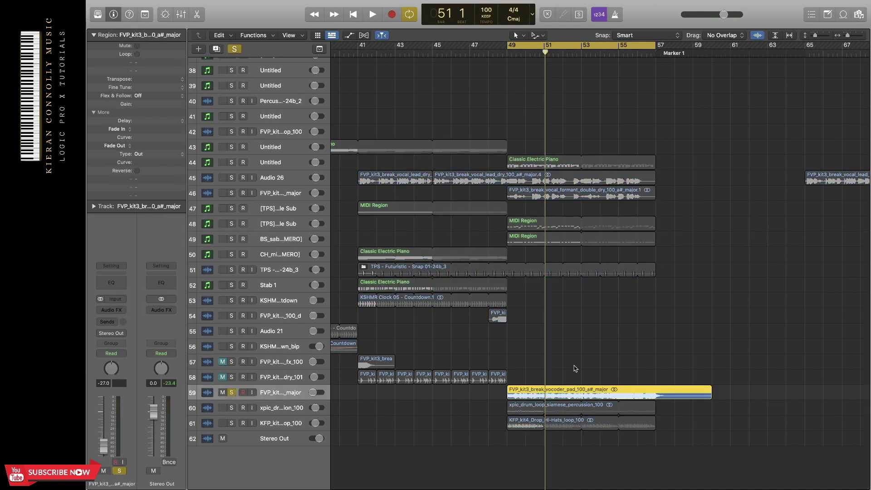
key("space")
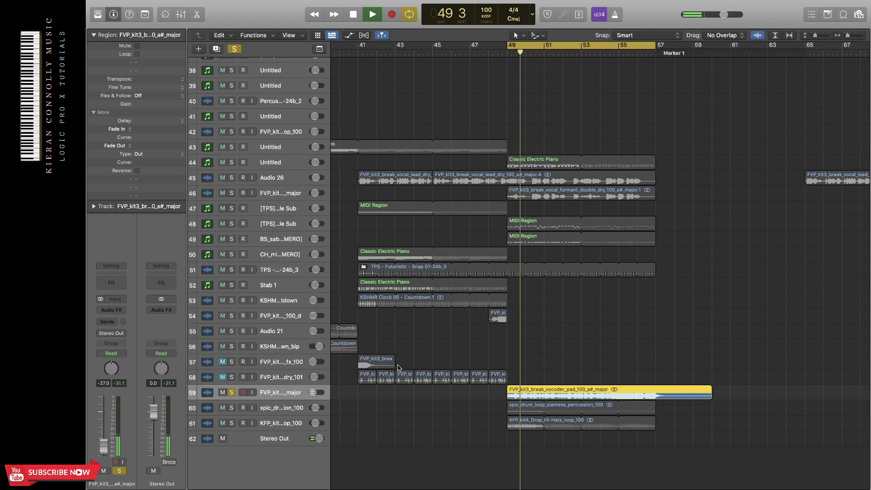
key("space")
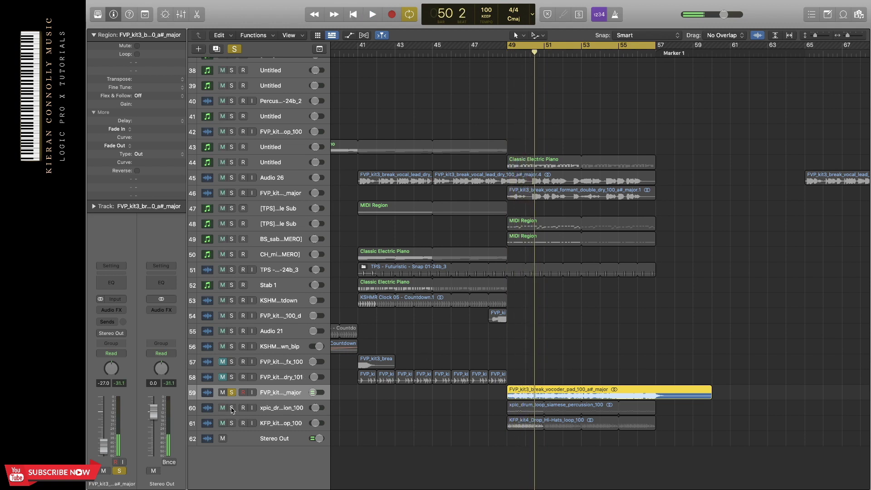
Step: Solo the drum and hi-hat loop tracks 60–61 instead and play them
left_click_drag(232, 408, 231, 422)
left_click(232, 392)
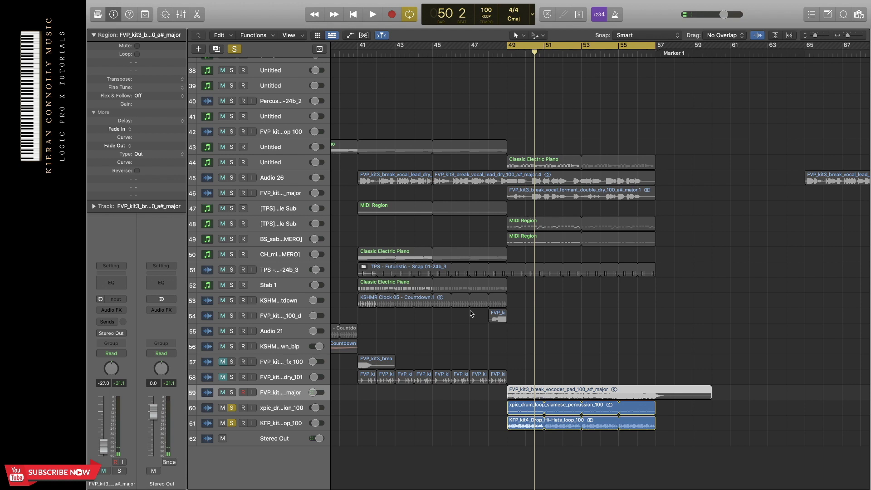
key("space")
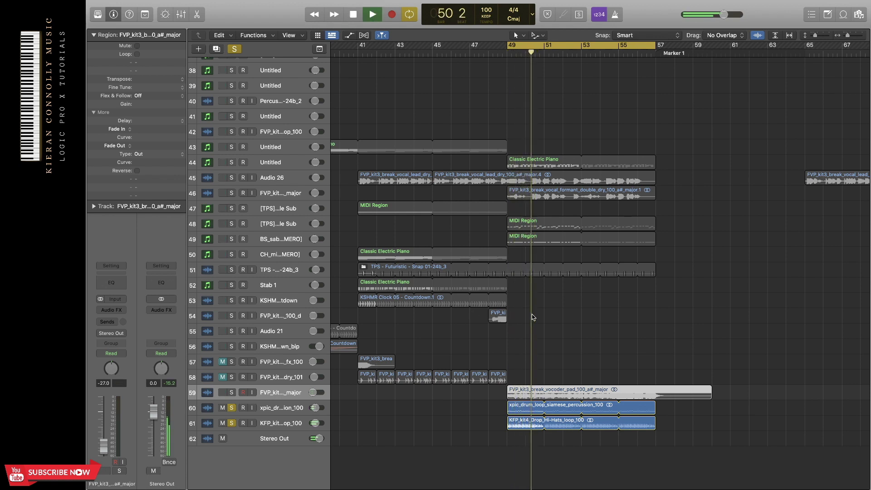
key("space")
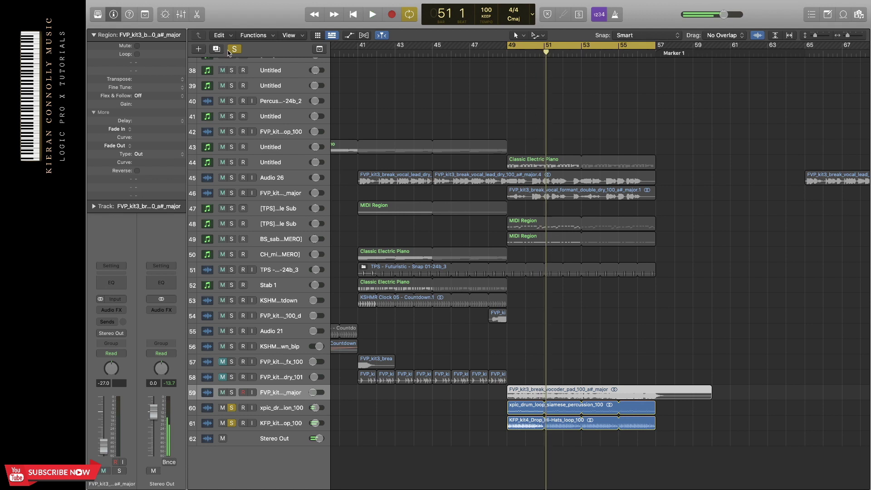
Step: Clear all solos and play the whole drop from bar 49
left_click(229, 50)
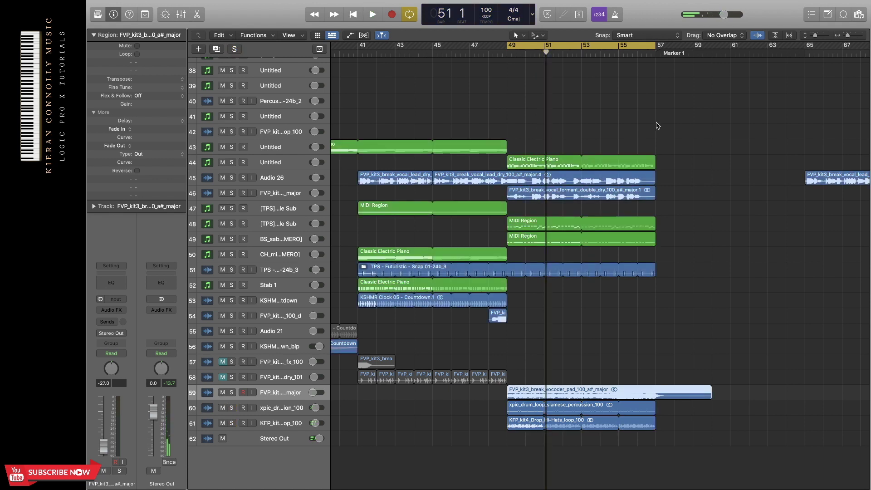
key("space")
left_click(659, 123)
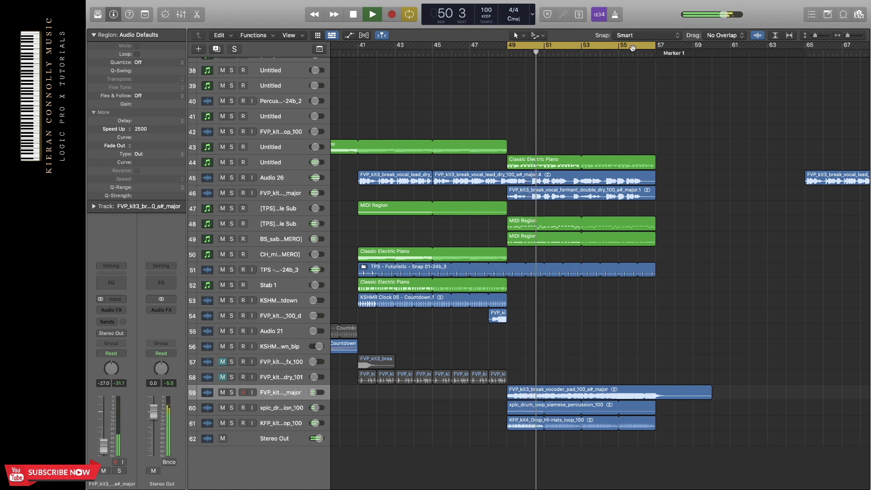
left_click(632, 48)
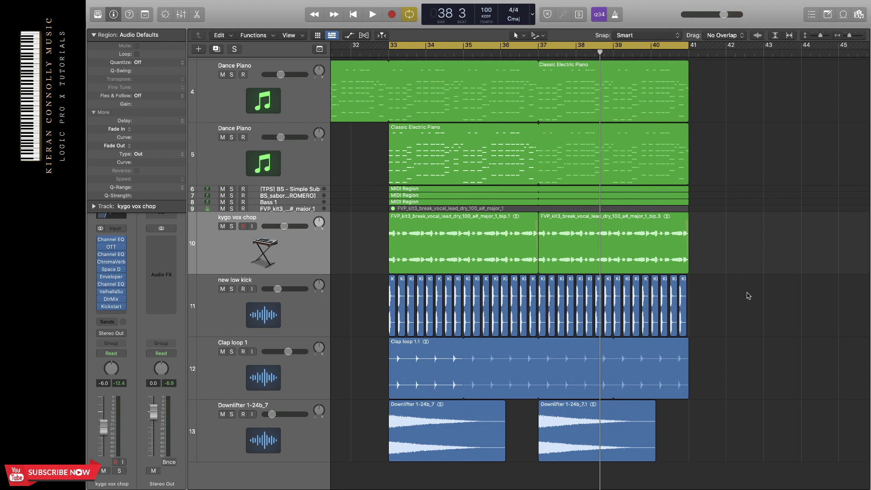
Step: Play from bar 33, then open the Kickstart plug-in (1/4, 100% mix) on Dance Piano track 4
key("space")
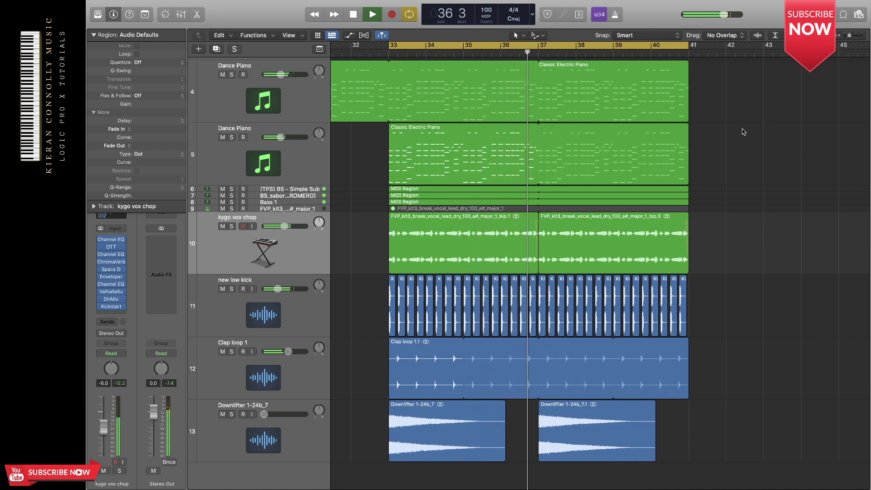
key("space")
scroll(351, 112, "up", 1)
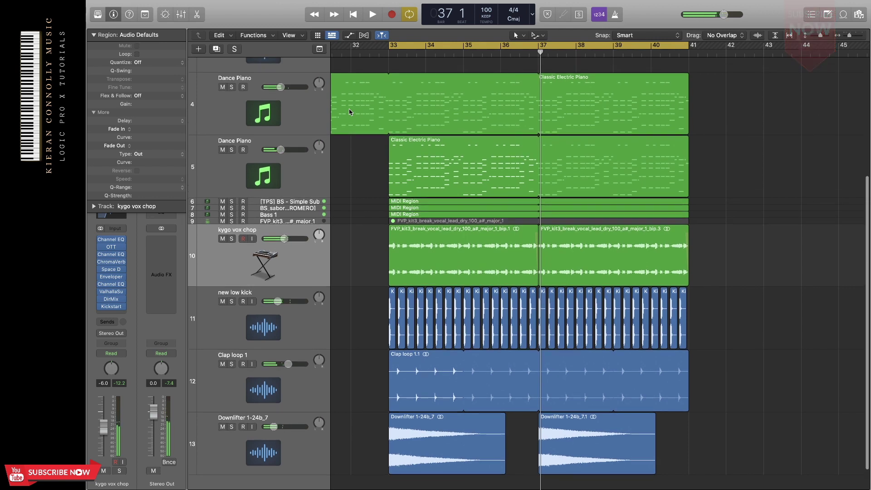
left_click(313, 112)
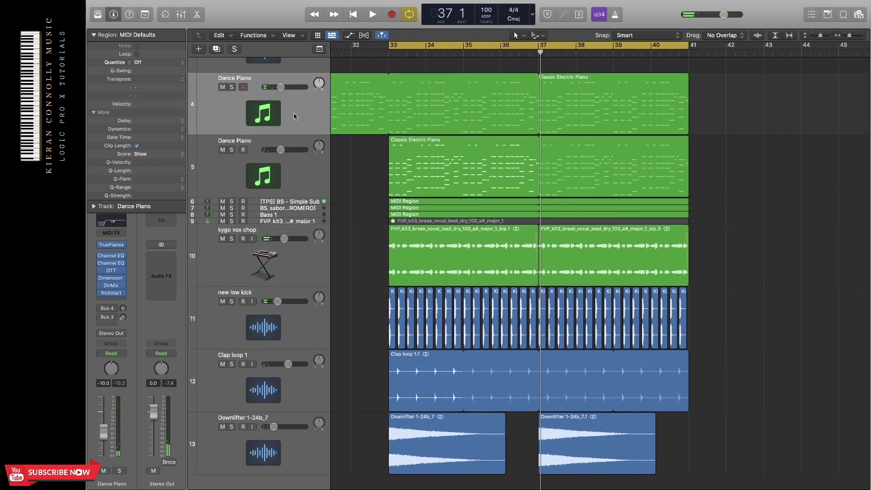
left_click(113, 294)
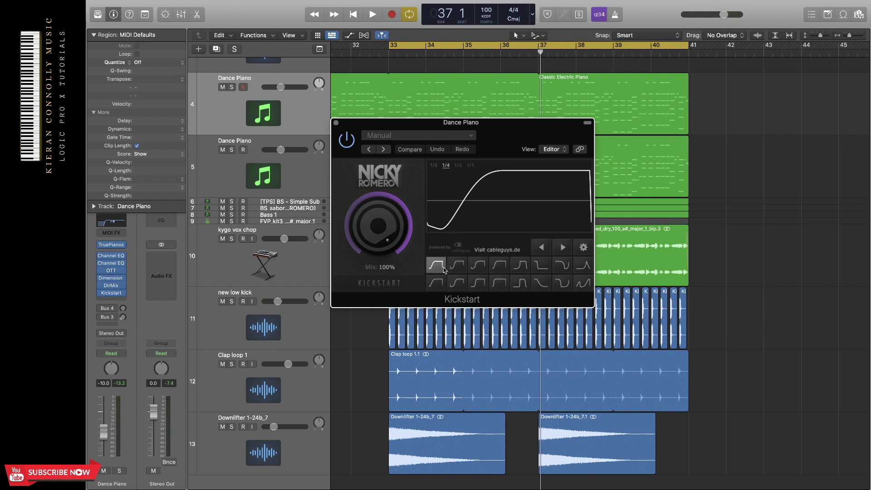
Step: Close Kickstart and play the second Dance Piano track soloed from bar 33
left_click(336, 123)
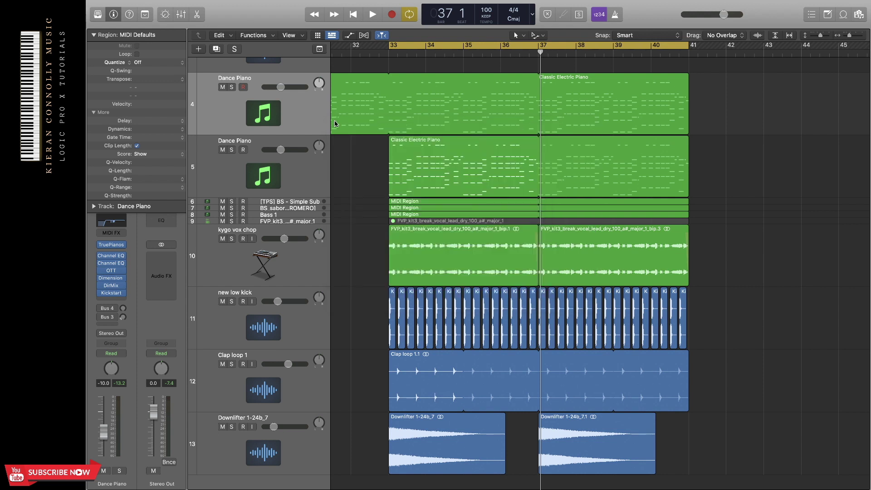
left_click(316, 158)
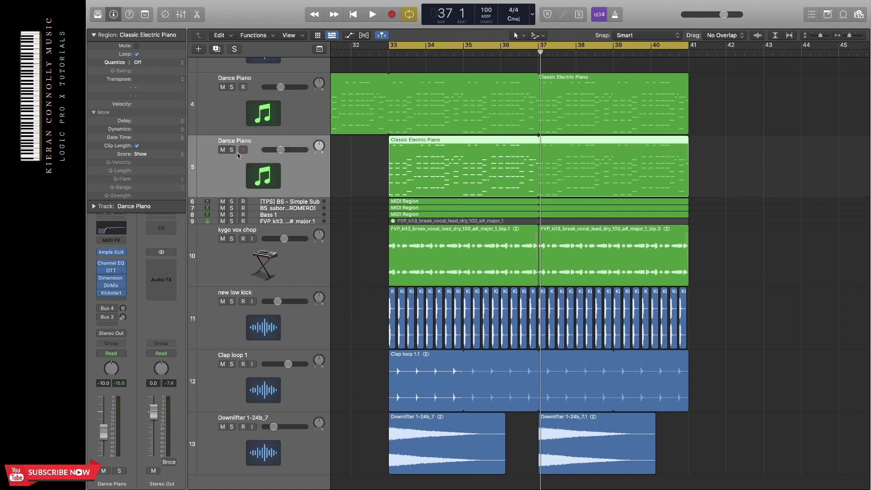
left_click(231, 150)
key("space")
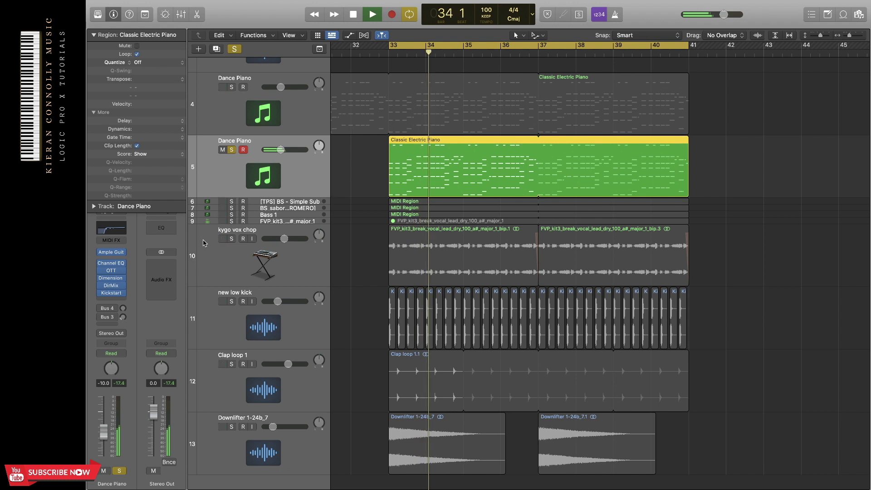
key("space")
Step: Check the Dance Piano's Channel EQ, unsolo it, and play bass tracks 6–8 soloed
mouse_move(112, 257)
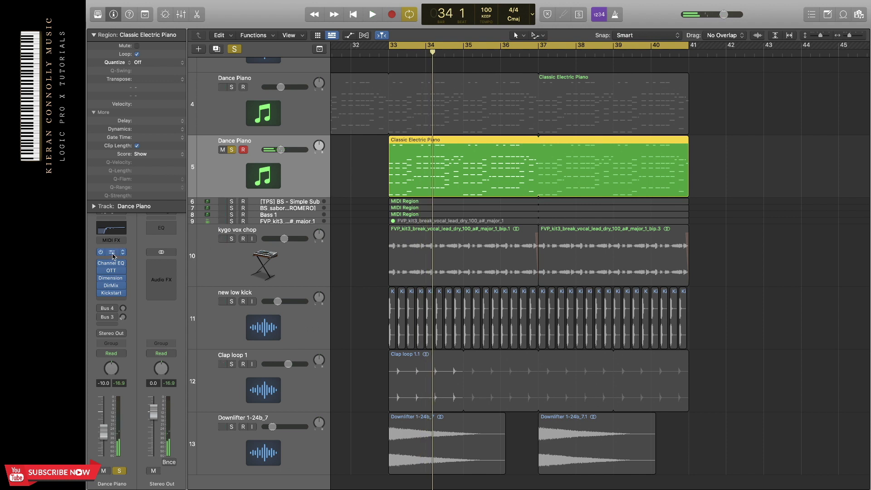
left_click(110, 263)
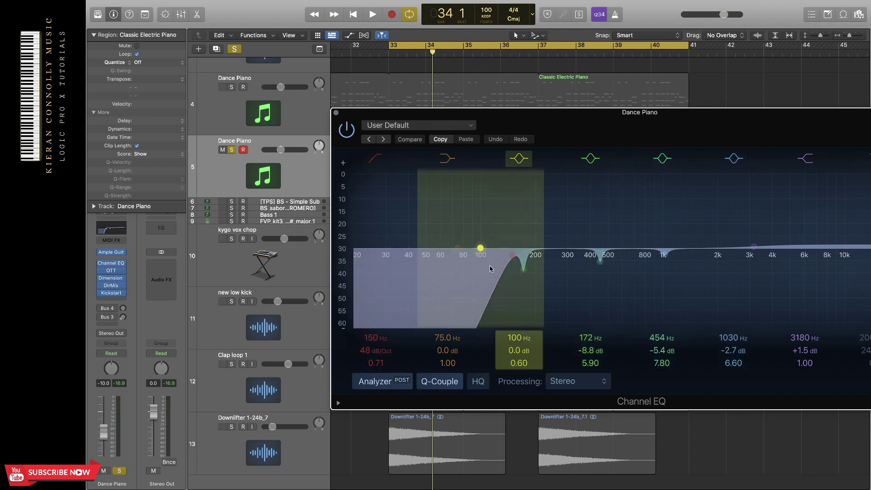
left_click(336, 113)
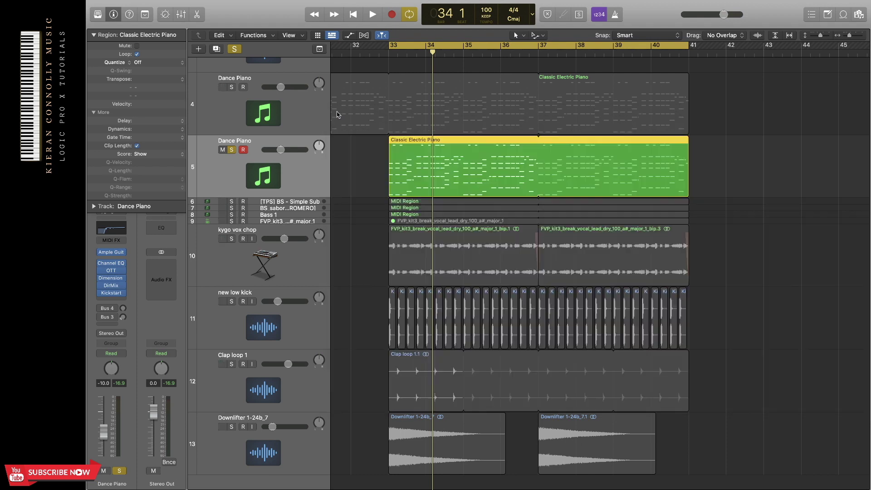
left_click(231, 150)
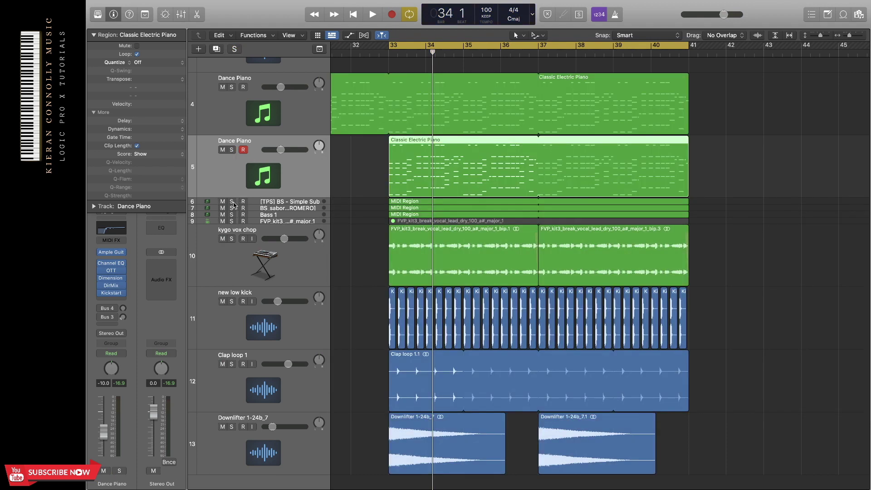
left_click_drag(232, 203, 233, 215)
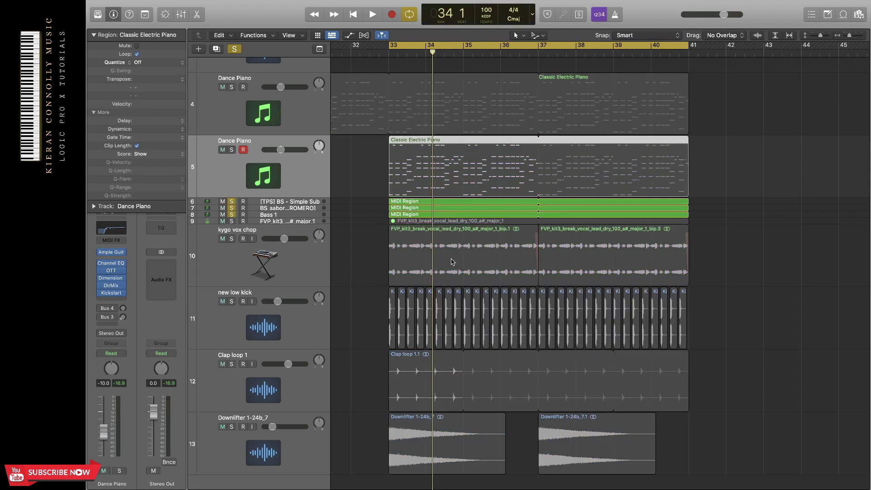
key("space")
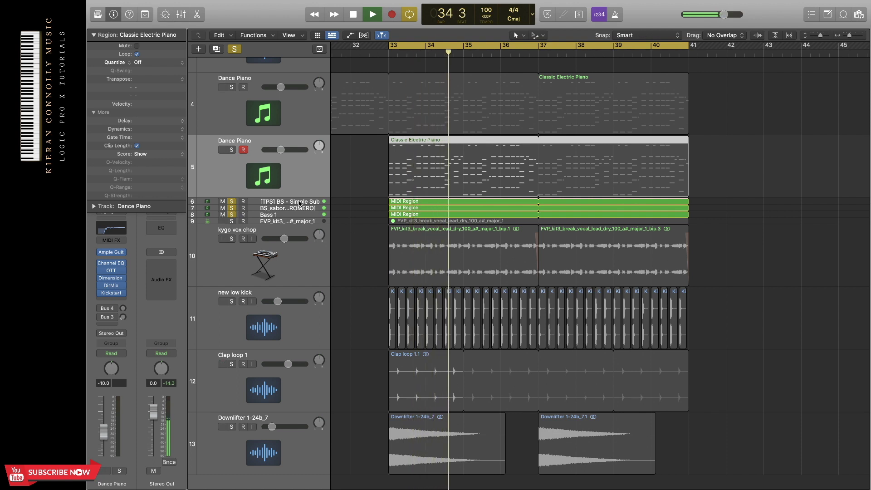
Step: Stop playback and check the BS_sabor track's Channel EQ
key("space")
left_click(299, 202)
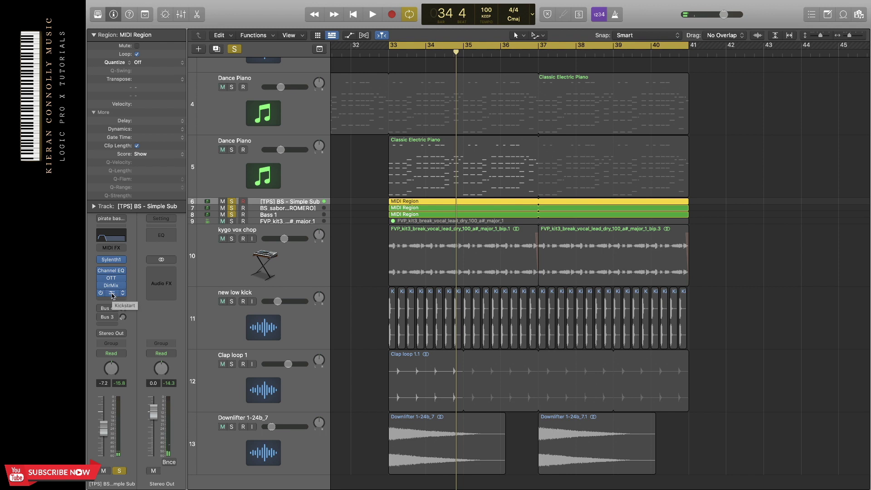
key("Down")
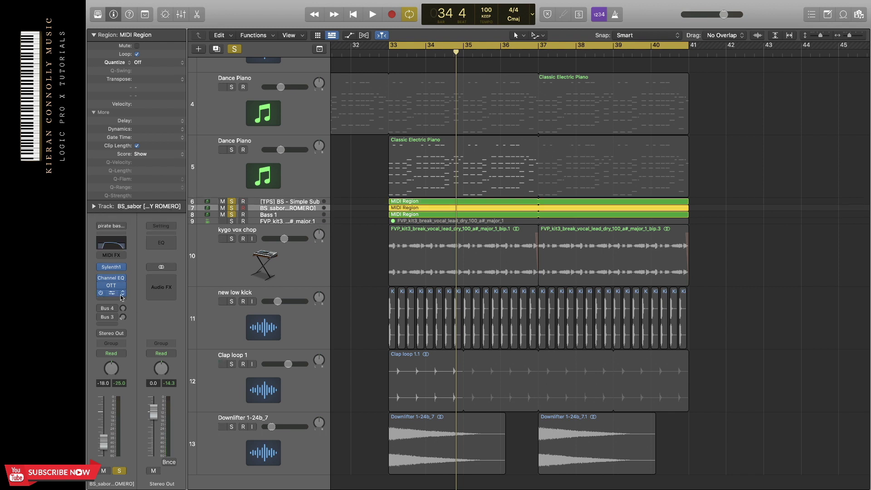
left_click(111, 247)
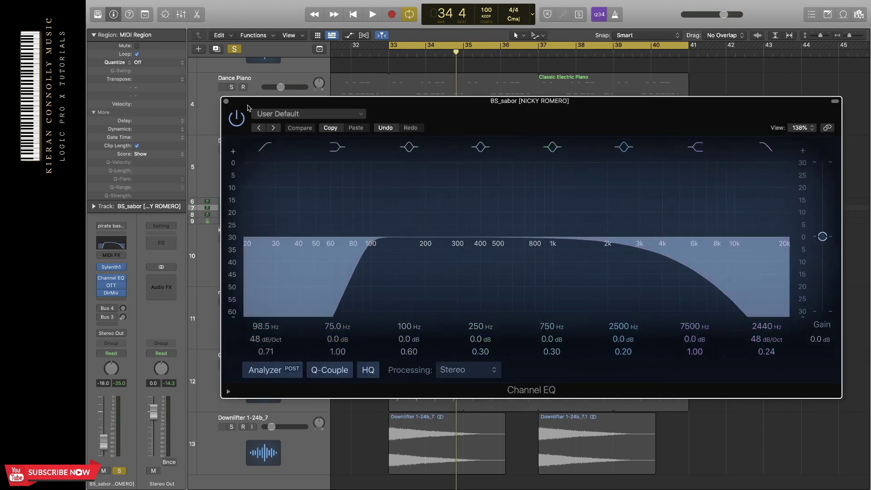
left_click(226, 101)
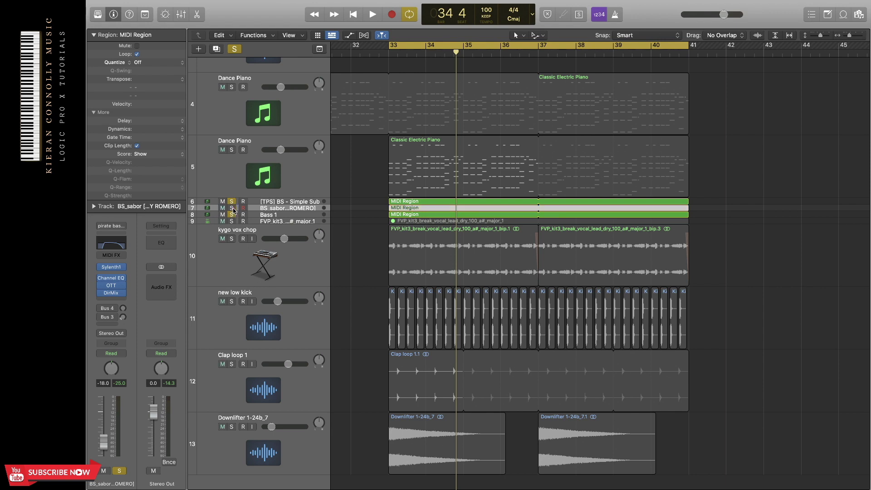
Step: Unsolo bass tracks 6 and 7, then review Bass 1's Sylenth1 synth and low-cut EQ
left_click_drag(233, 209, 233, 203)
left_click(278, 216)
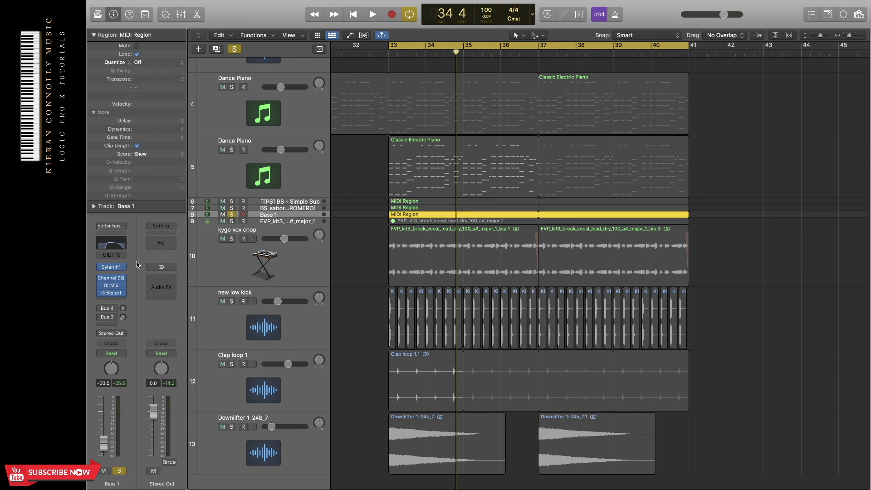
left_click(113, 267)
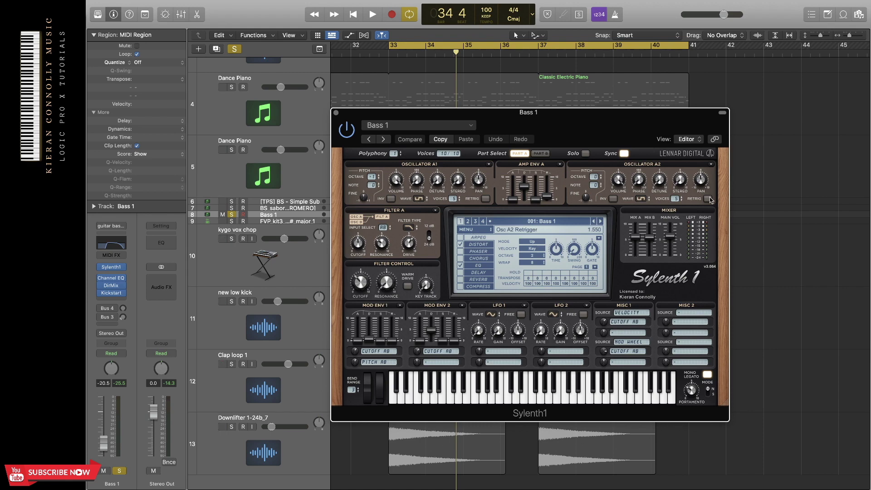
left_click(336, 113)
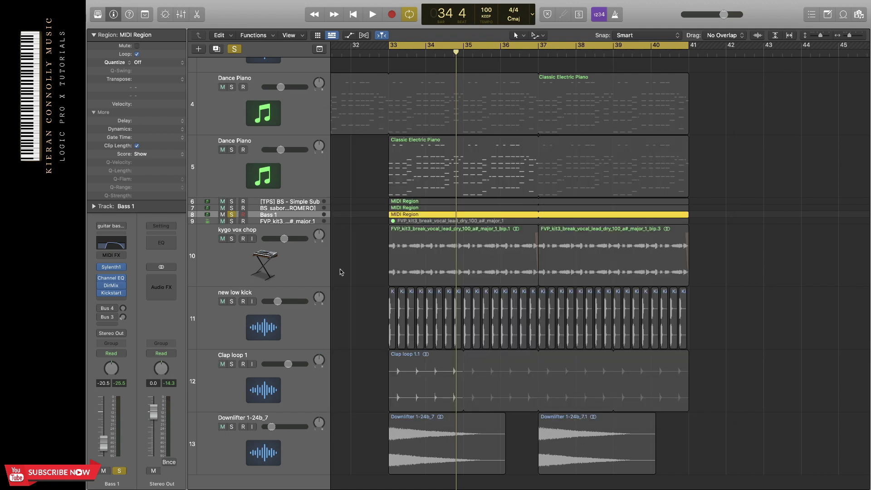
left_click(117, 246)
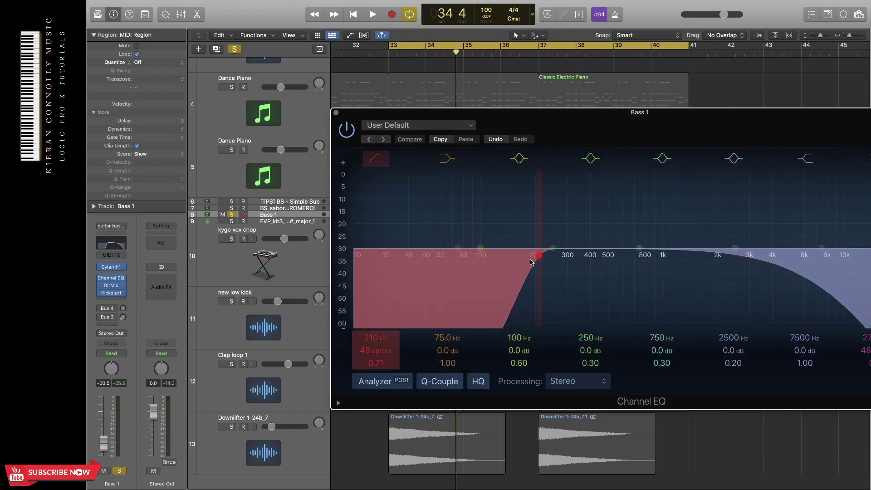
left_click(336, 113)
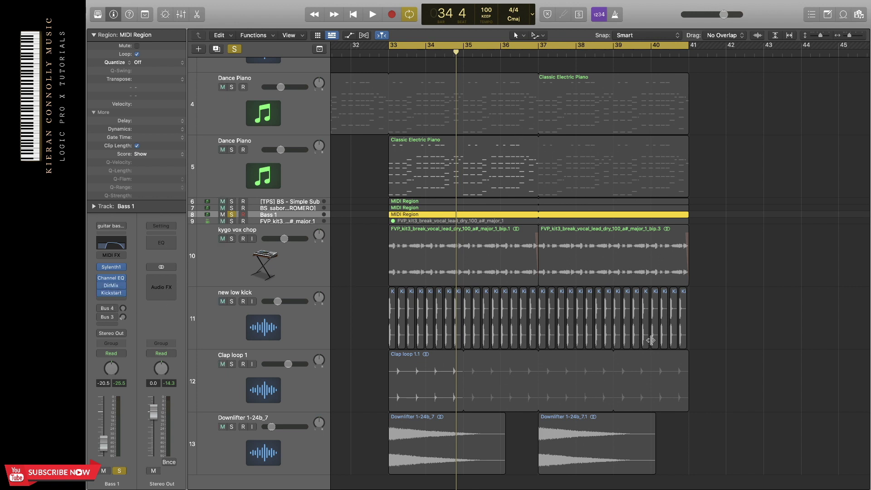
Step: Play the Bass 1 track, then unsolo it and select the kygo vox chop track
key("space")
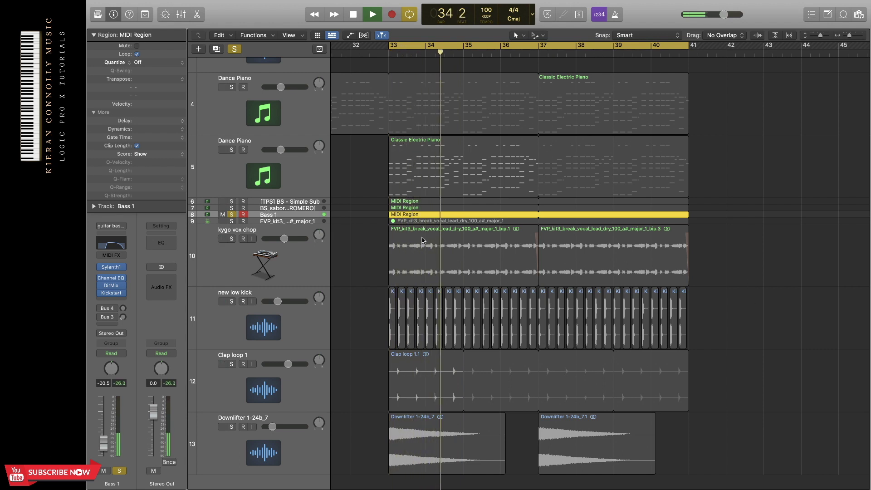
key("space")
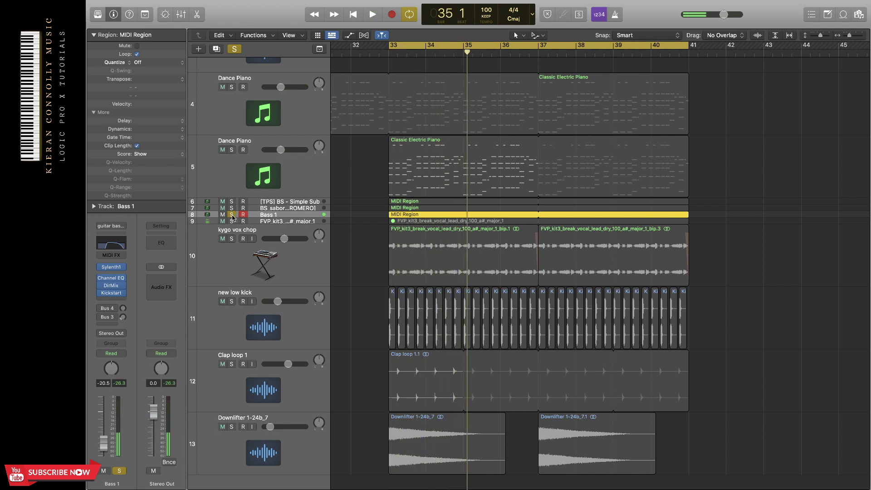
left_click(231, 214)
left_click(309, 258)
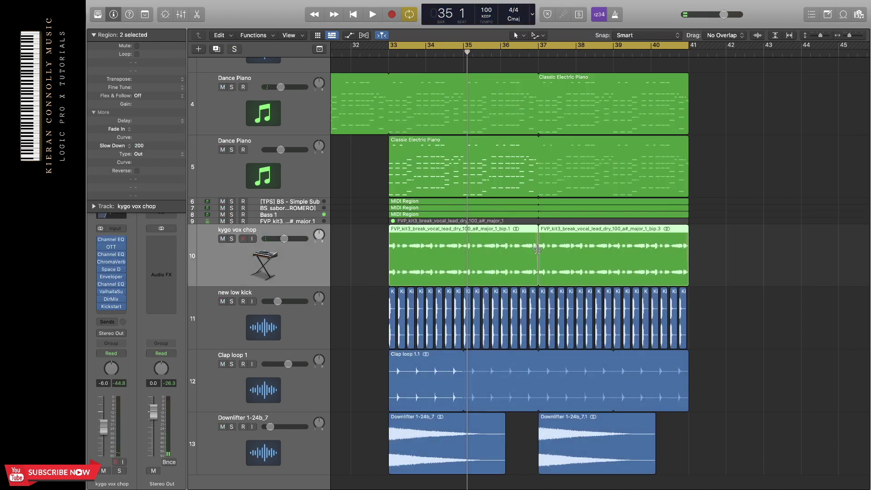
key("super+Left")
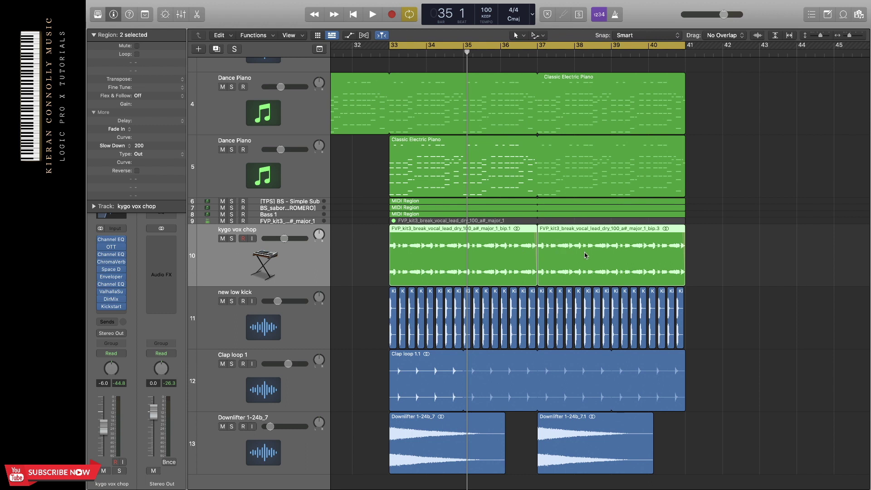
left_click(366, 246)
left_click(508, 255)
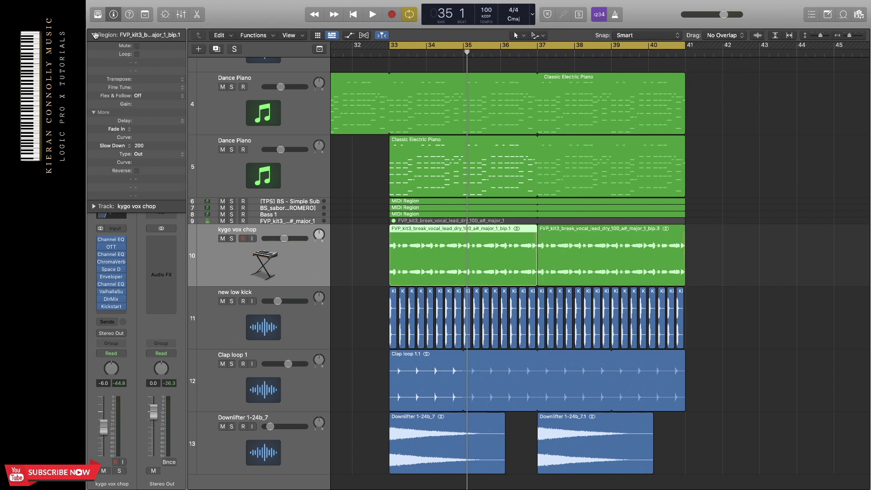
left_click(94, 35)
left_click(94, 35)
left_click(520, 47)
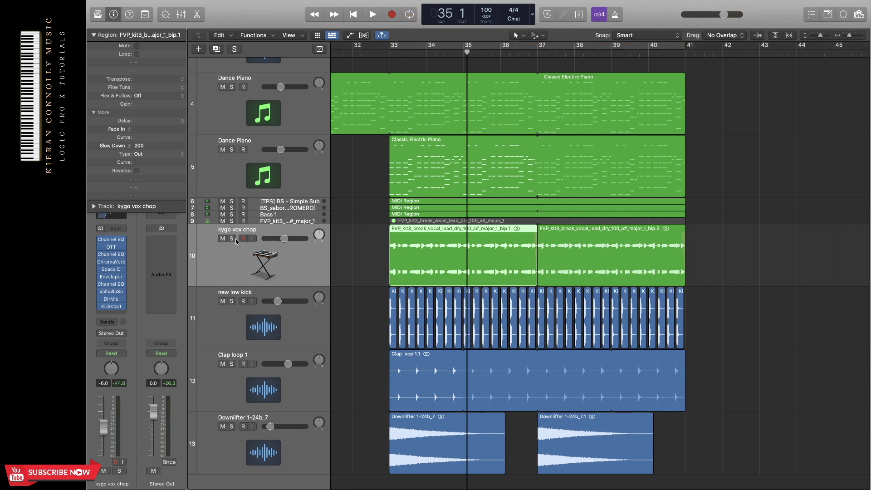
left_click(234, 238)
double_click(522, 52)
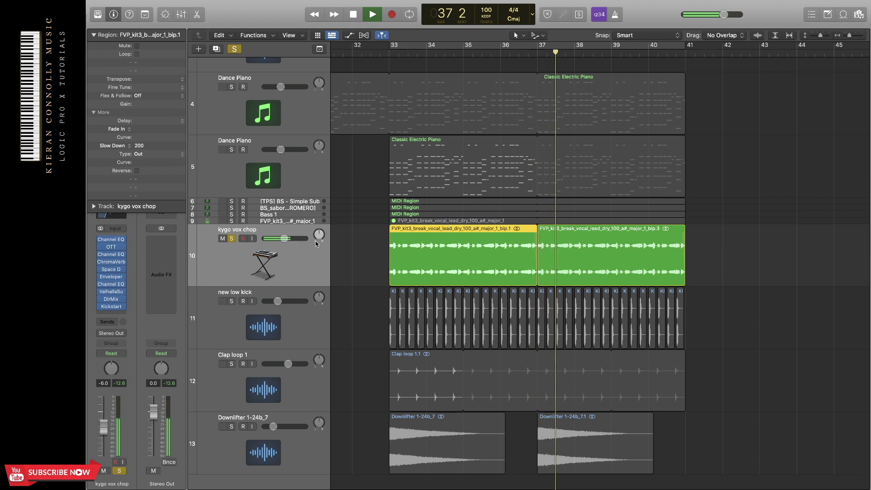
key("space")
left_click(232, 239)
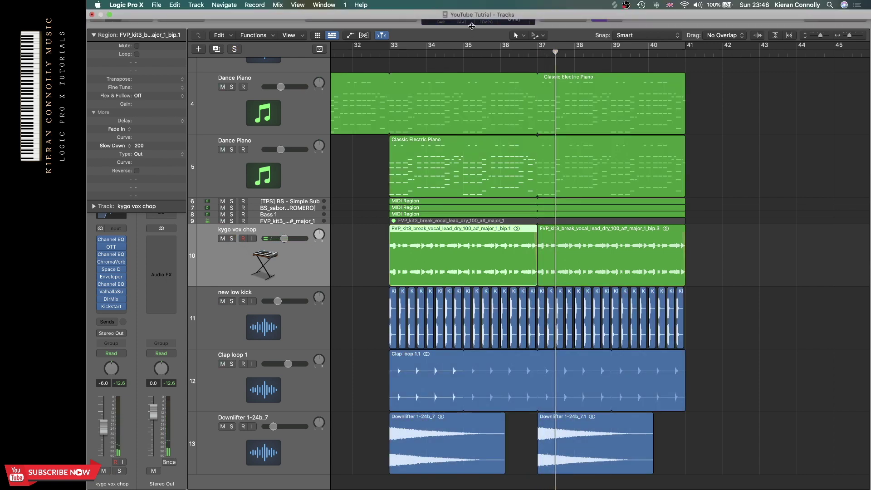
left_click(468, 46)
scroll(281, 204, "down", 2)
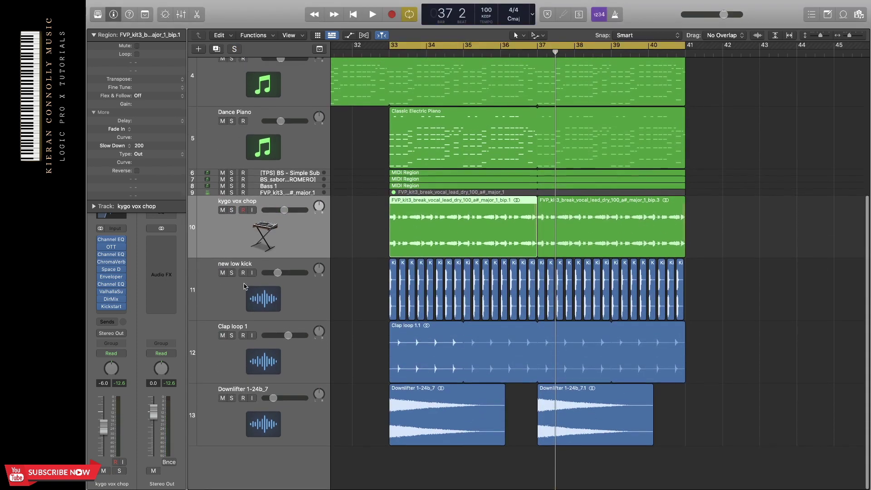
Step: Solo the new low kick and Clap loop 1 and play them together
left_click(231, 272)
left_click(232, 336)
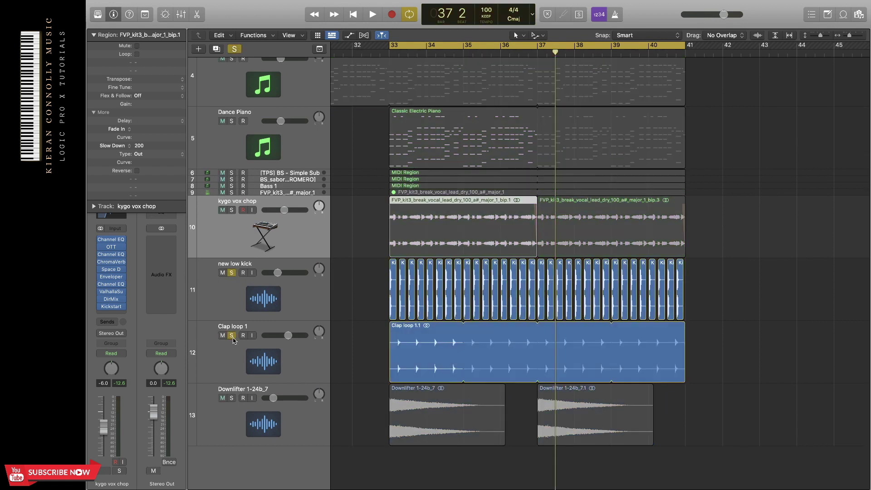
key("space")
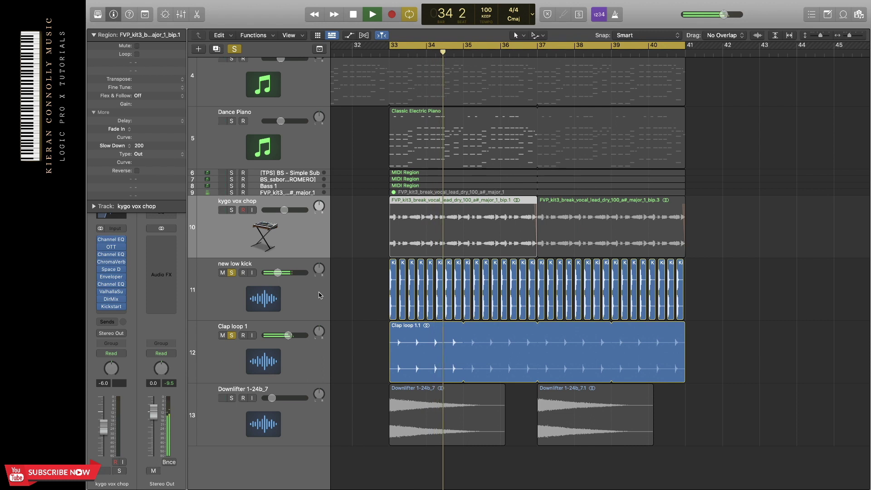
key("space")
Step: Review the kick's Channel EQ, CamelCrusher, Direction Mixer and Kickstart plug-ins
left_click(318, 295)
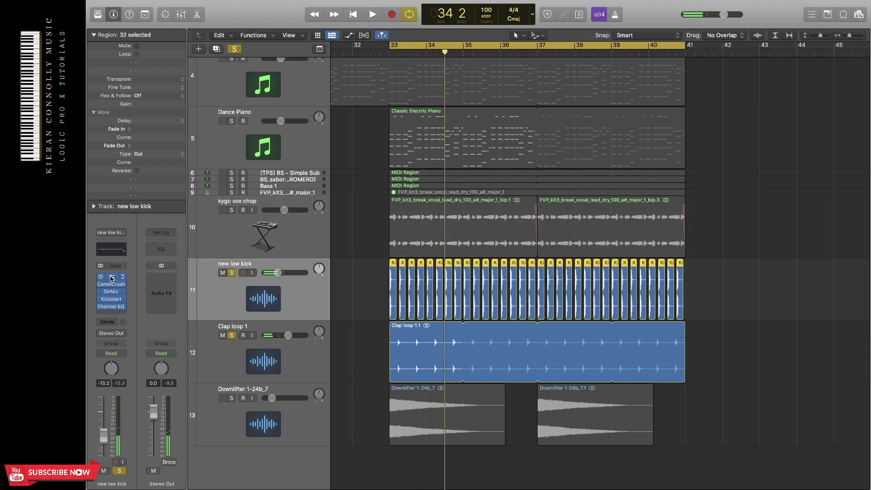
left_click(112, 276)
left_click_drag(738, 136, 664, 136)
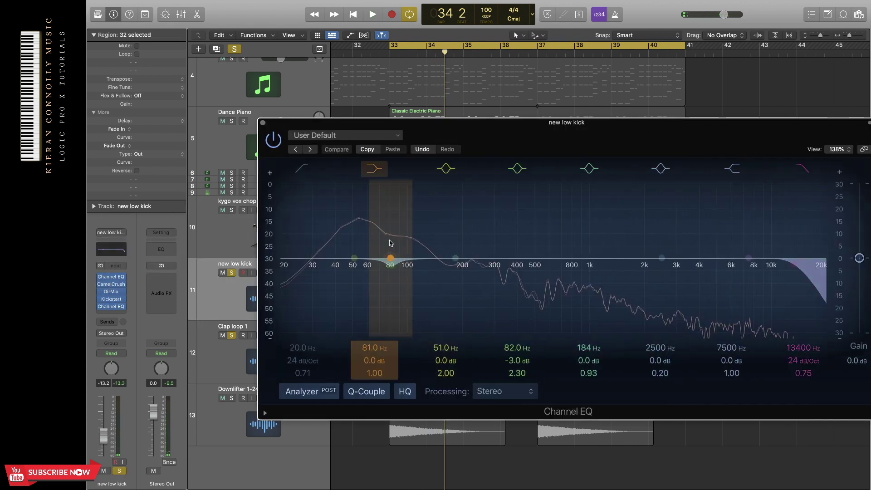
left_click(263, 123)
left_click(112, 284)
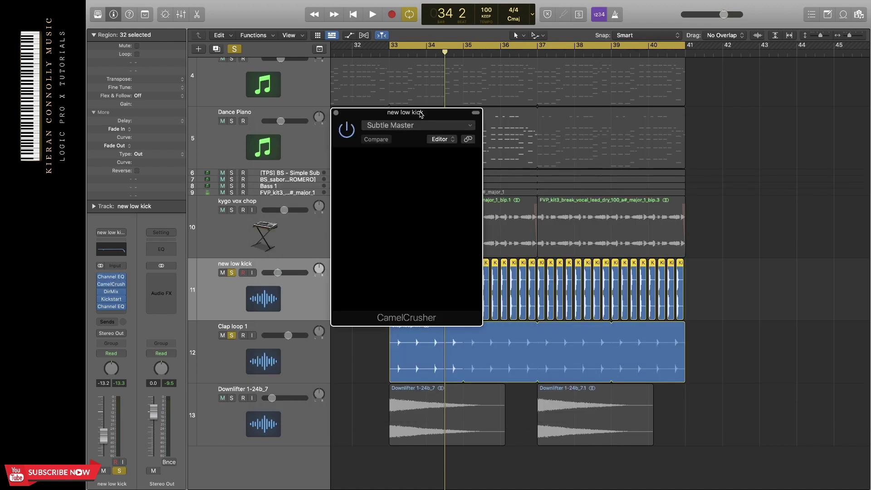
left_click(335, 112)
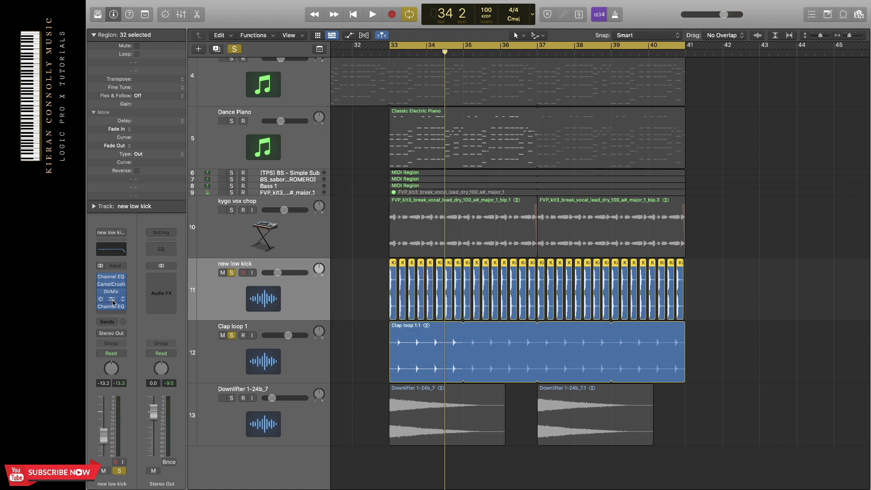
left_click(111, 291)
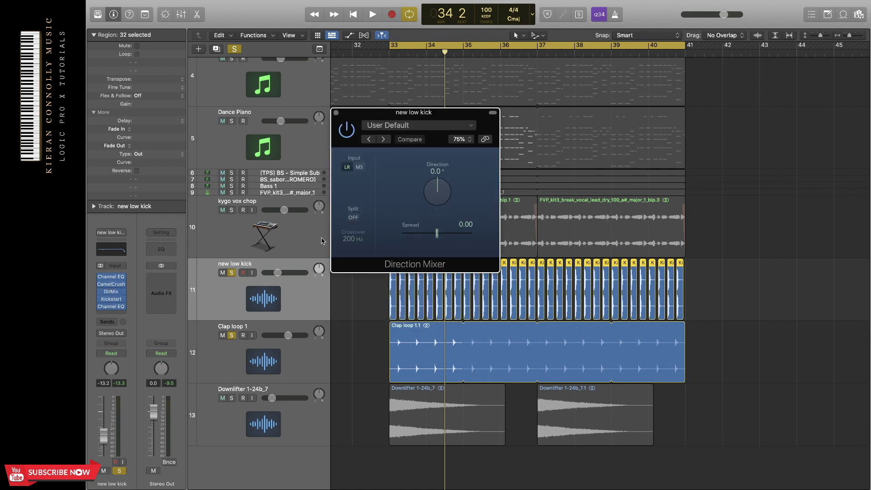
left_click(335, 112)
left_click(111, 299)
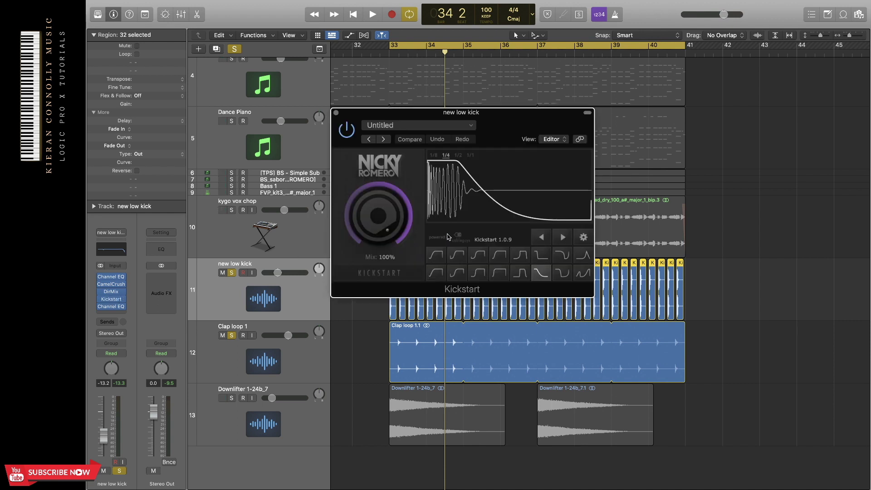
left_click(336, 112)
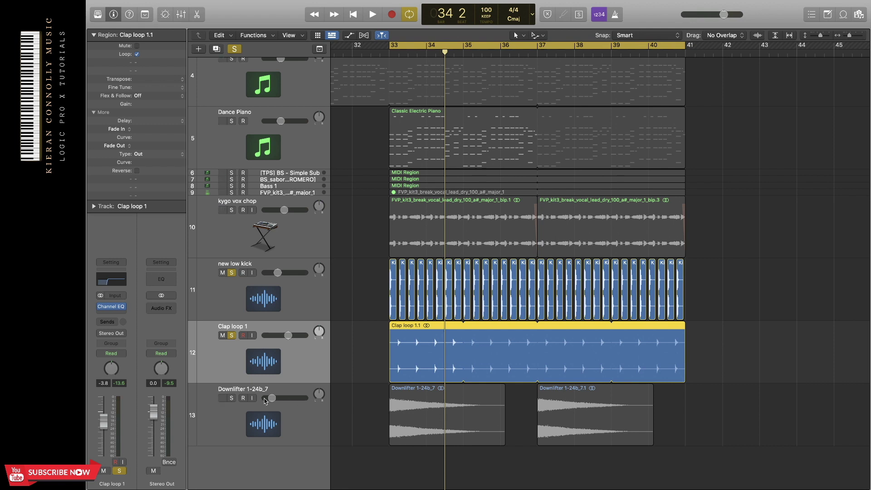
Step: Solo the Downlifter track, unsolo kick and clap, then clear all solos
left_click(310, 422)
left_click(231, 398)
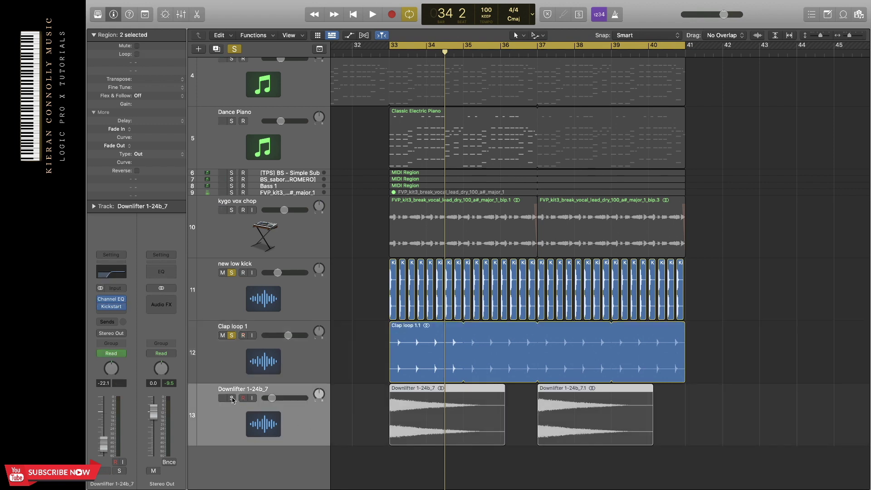
left_click(231, 335)
left_click(236, 277)
left_click(231, 272)
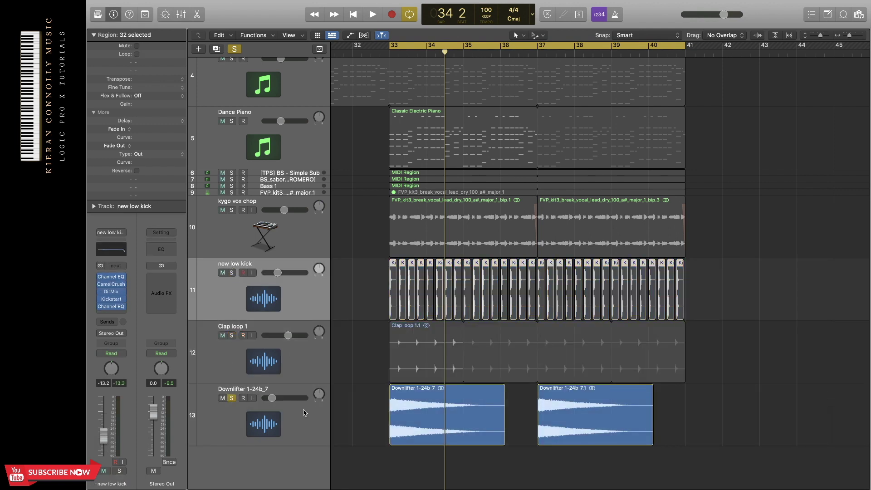
left_click(304, 412)
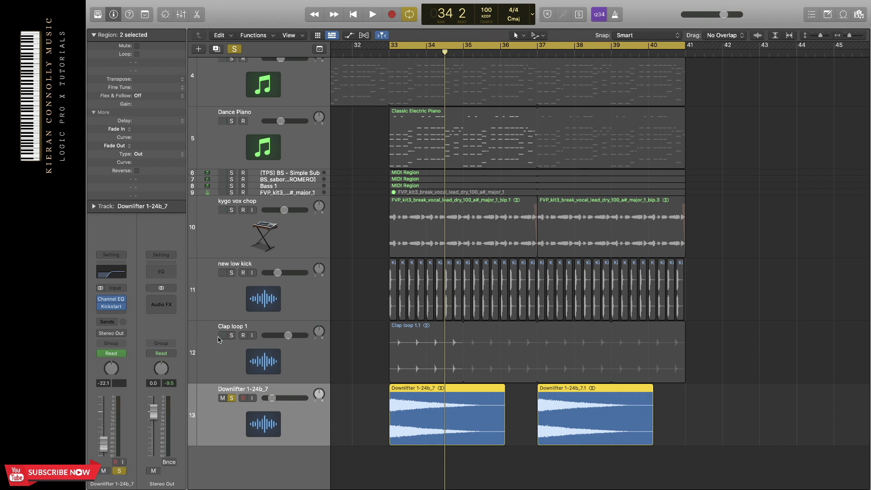
left_click(222, 335, "alt")
left_click(237, 50)
left_click(734, 140)
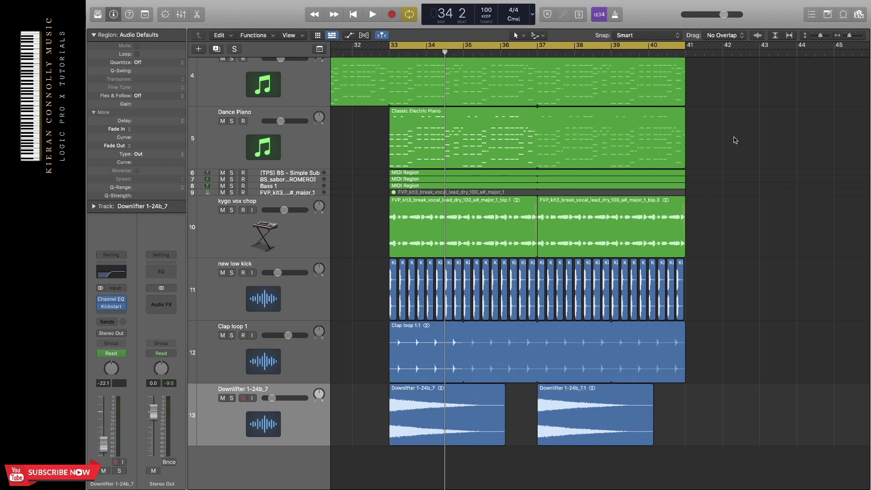
scroll(735, 140, "up", 1)
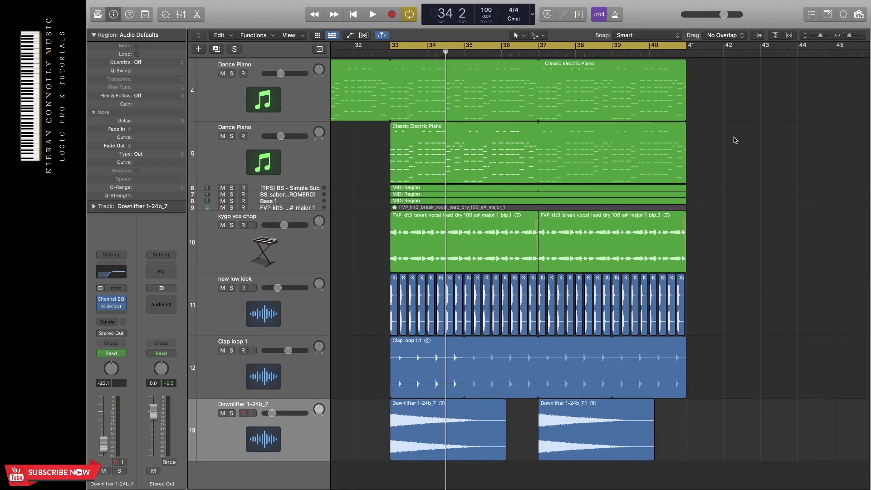